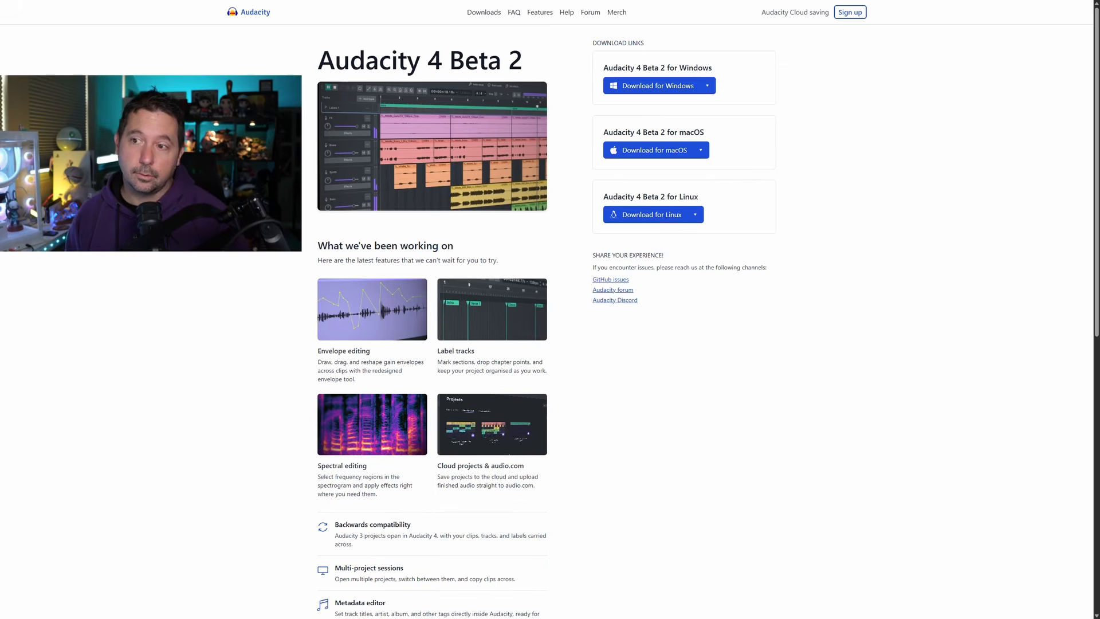
Step: Scroll through the Audacity 4 Beta 2 download page to read its list of new and deprecated features
{"action": "scroll", "coordinate": [541, 321], "scroll_direction": "down", "scroll_amount": 3}
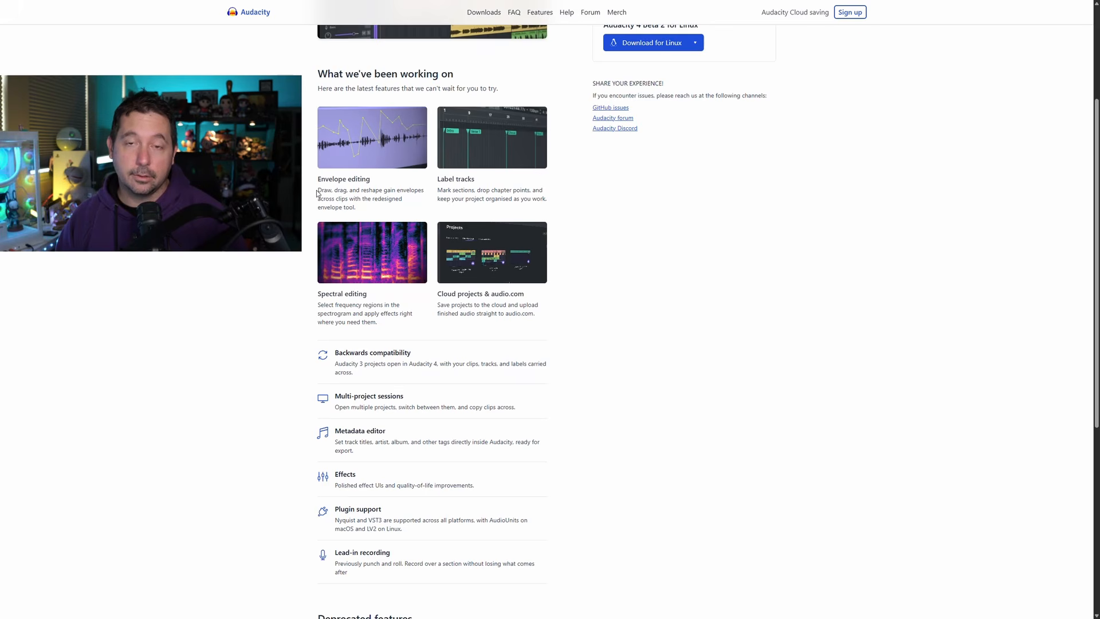
{"action": "scroll", "coordinate": [314, 194], "scroll_direction": "up", "scroll_amount": 3}
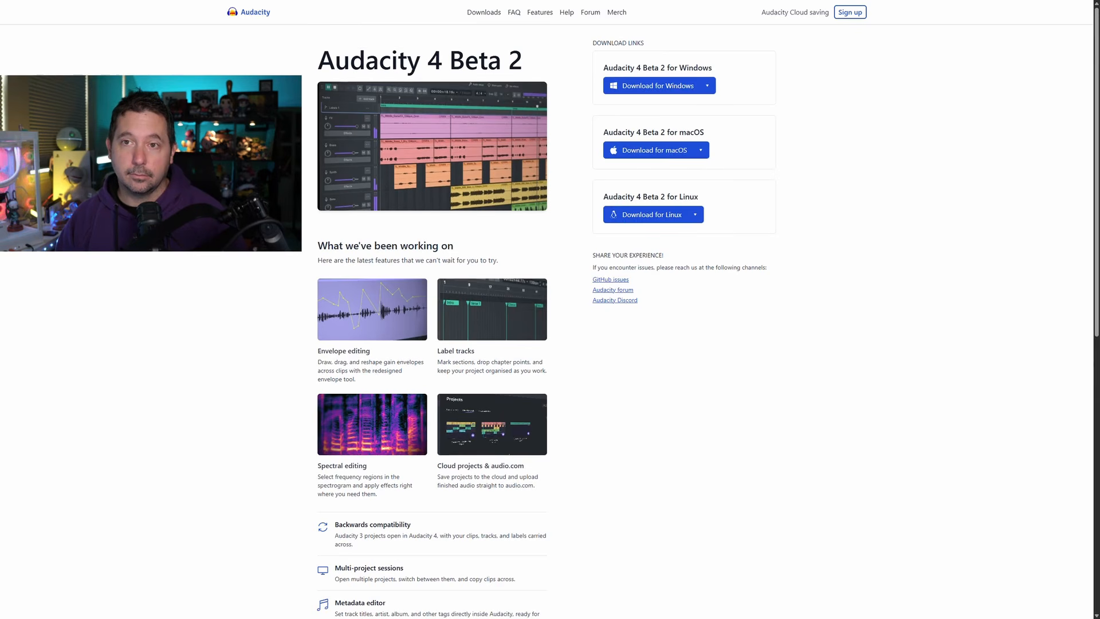
{"action": "scroll", "coordinate": [339, 107], "scroll_direction": "down", "scroll_amount": 5}
{"action": "scroll", "coordinate": [434, 309], "scroll_direction": "down", "scroll_amount": 1}
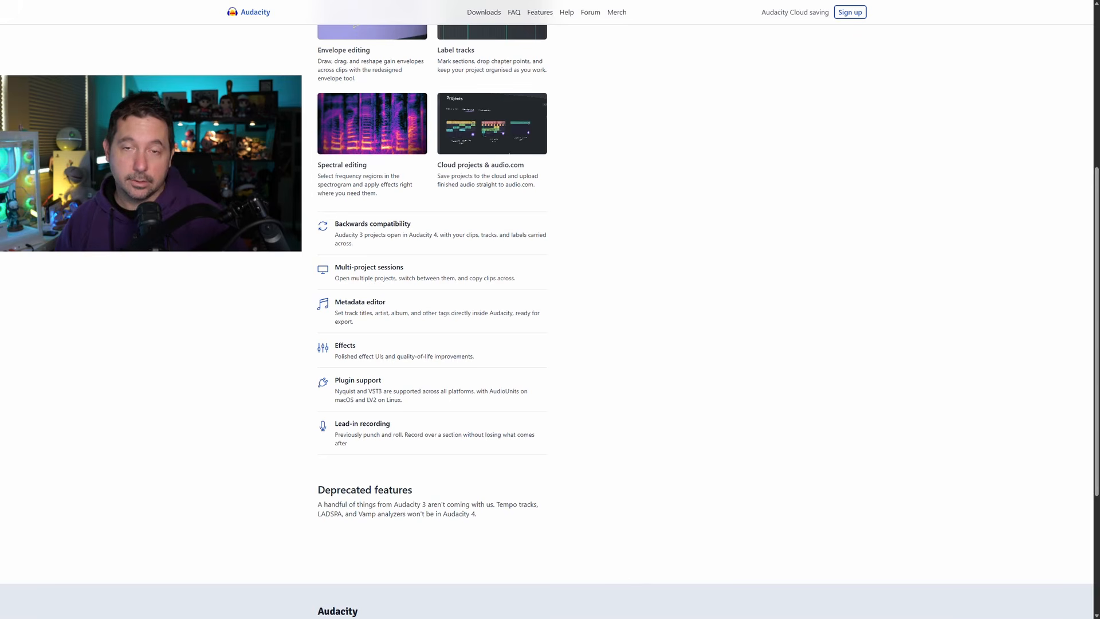
{"action": "scroll", "coordinate": [547, 321], "scroll_direction": "down", "scroll_amount": 1}
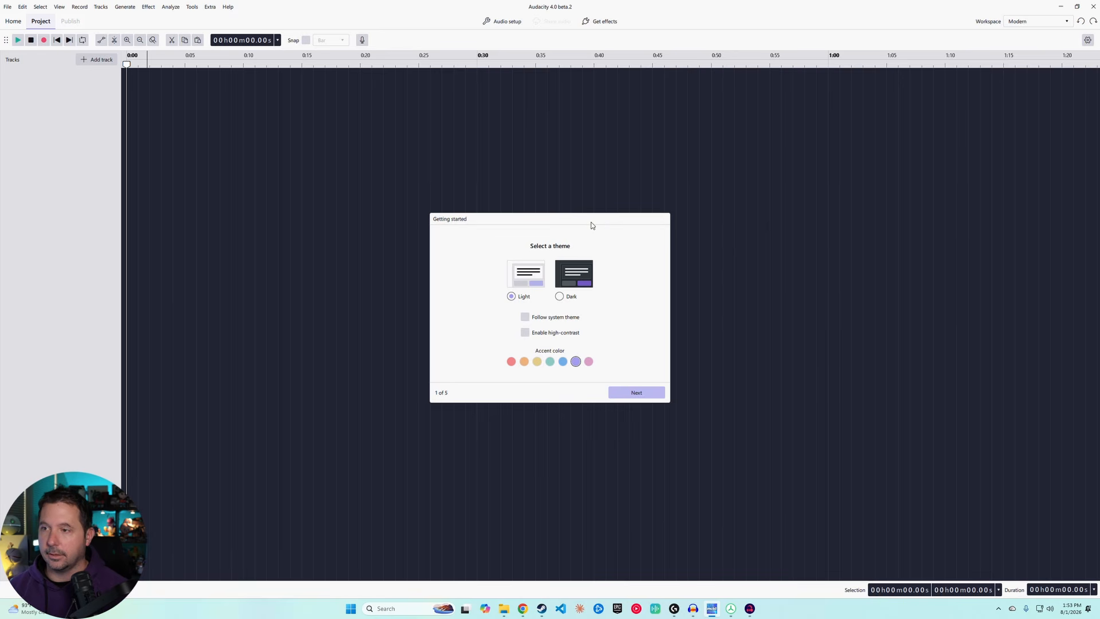
Step: Try out the Dark theme, Follow system theme and Enable high-contrast options in the Getting started dialog
{"action": "left_click", "coordinate": [560, 297]}
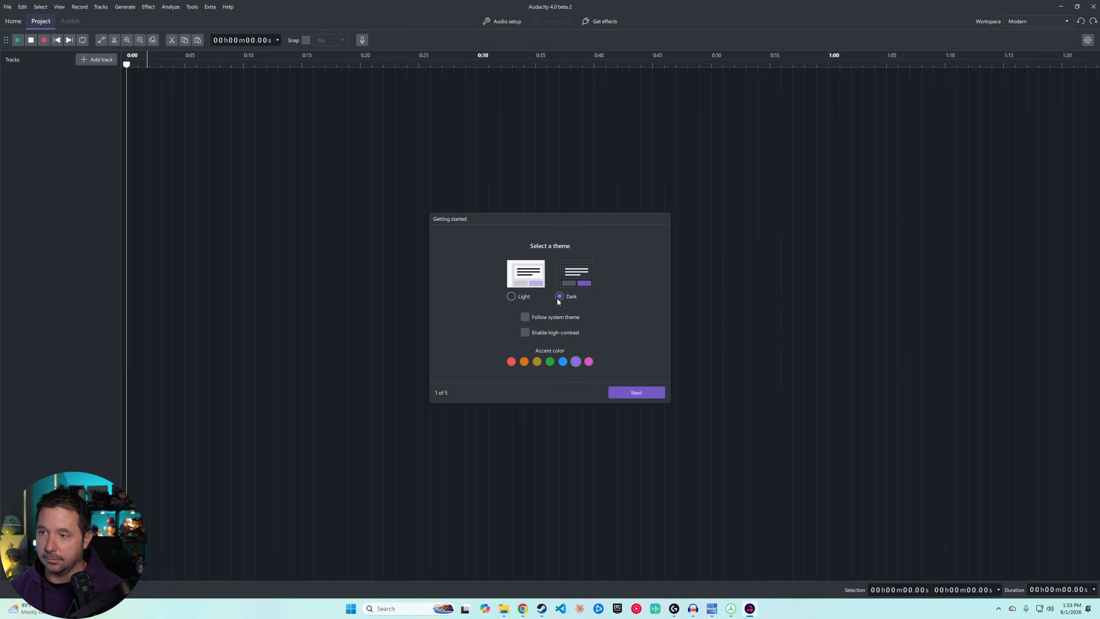
{"action": "left_click", "coordinate": [525, 317]}
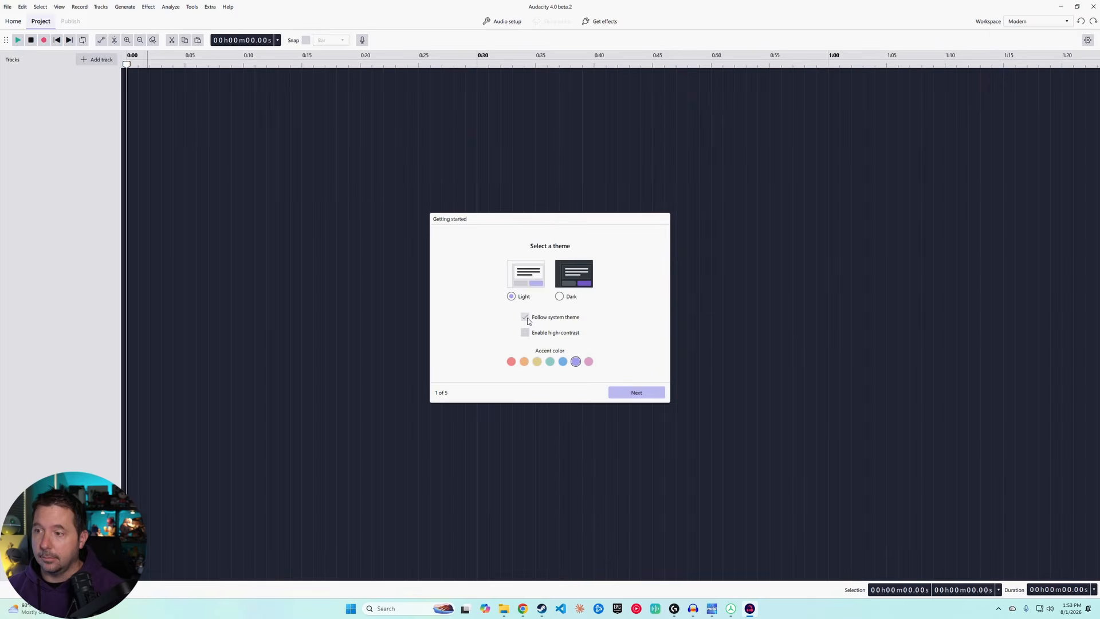
{"action": "left_click", "coordinate": [526, 333]}
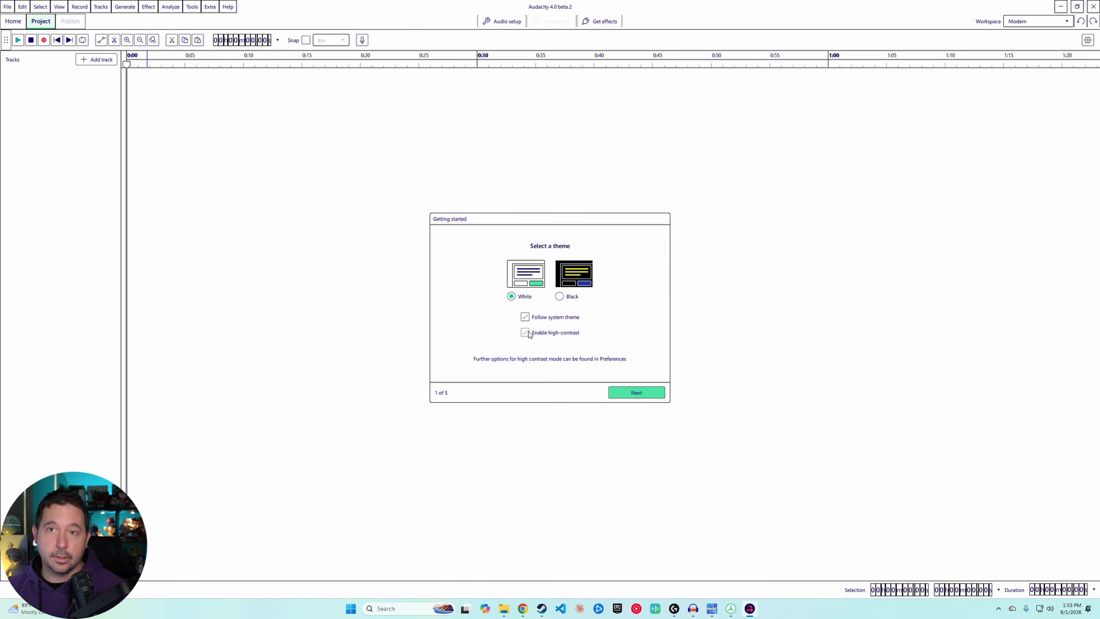
{"action": "left_click", "coordinate": [528, 333]}
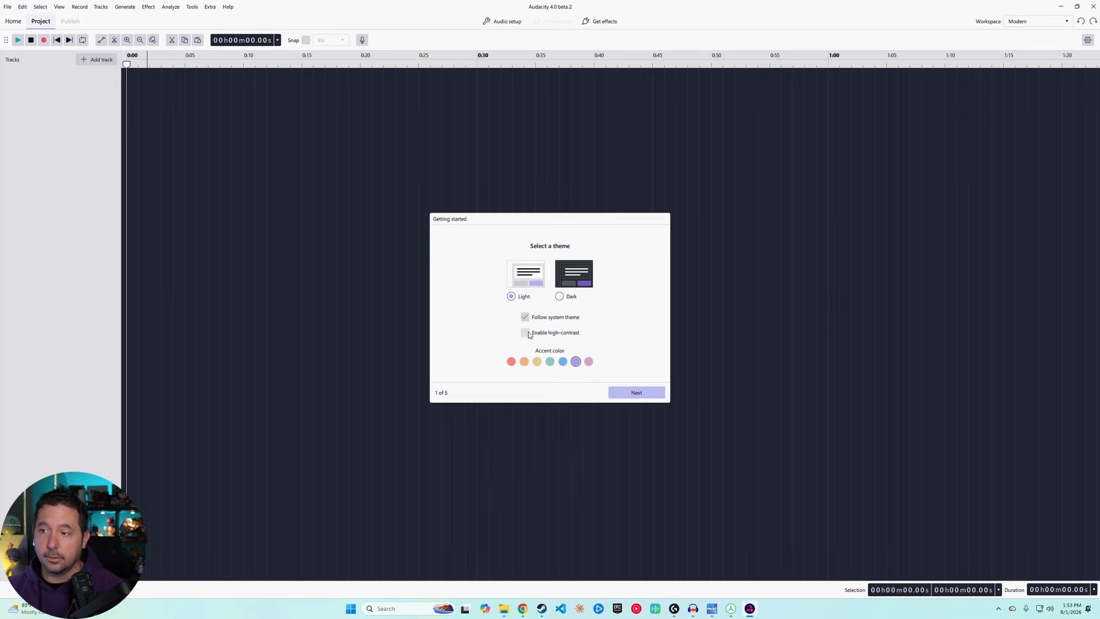
{"action": "left_click", "coordinate": [527, 334]}
{"action": "left_click", "coordinate": [527, 333]}
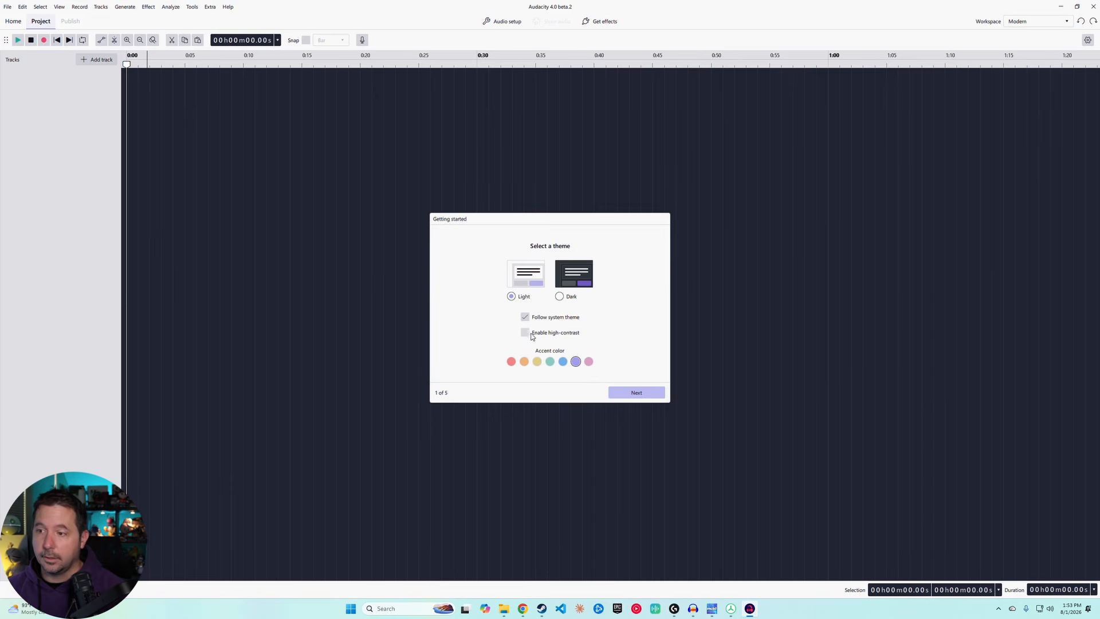
Step: Preview the orange, yellow, teal and red accent colours
{"action": "left_click", "coordinate": [524, 362]}
{"action": "left_click", "coordinate": [537, 362]}
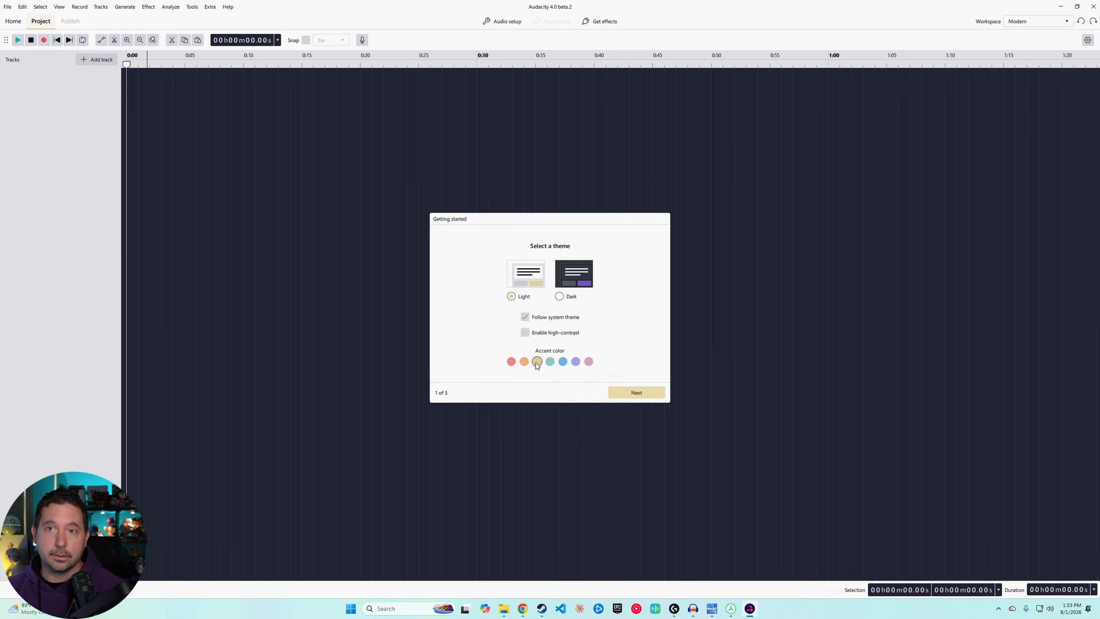
{"action": "left_click", "coordinate": [549, 362]}
{"action": "left_click", "coordinate": [511, 363]}
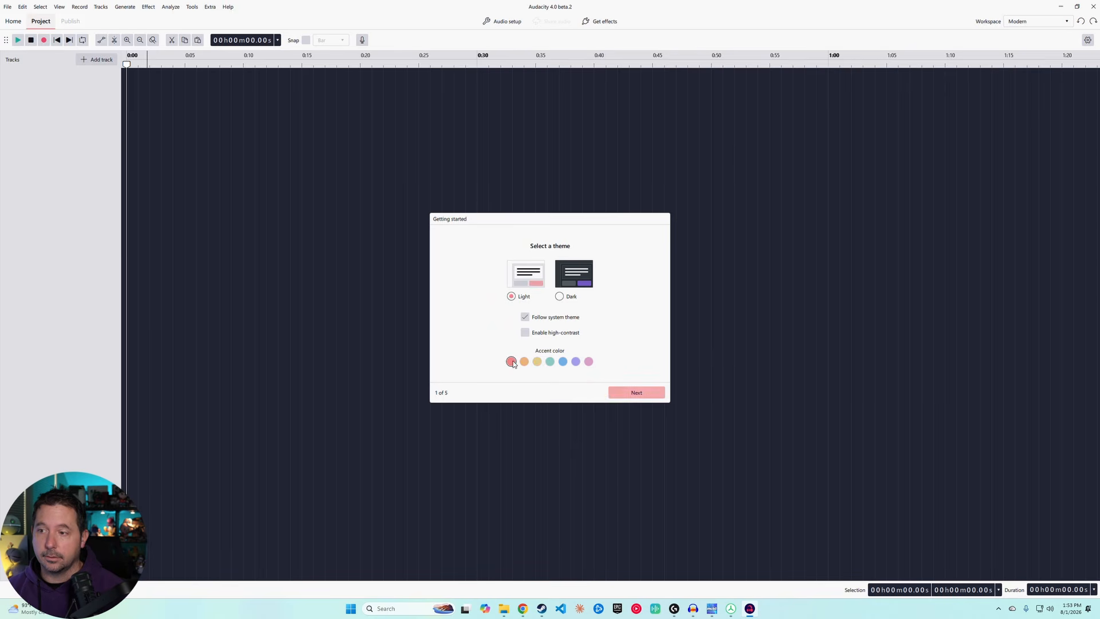
Step: Choose the Dark theme with the purple accent colour and go to the next setup page
{"action": "left_click", "coordinate": [557, 298]}
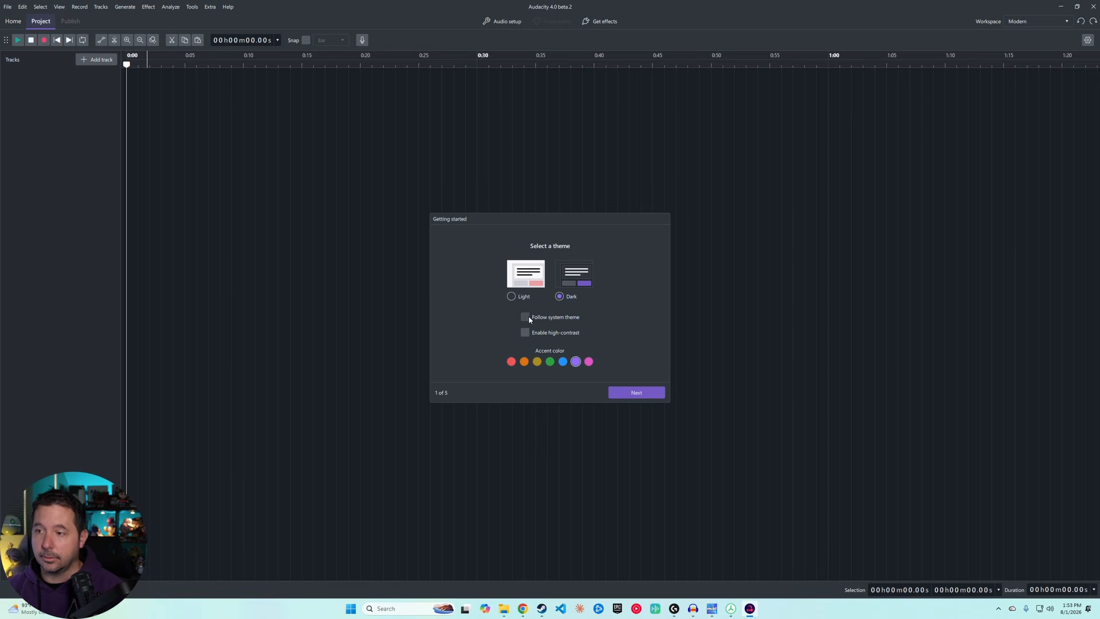
{"action": "left_click", "coordinate": [563, 362]}
{"action": "left_click", "coordinate": [589, 362]}
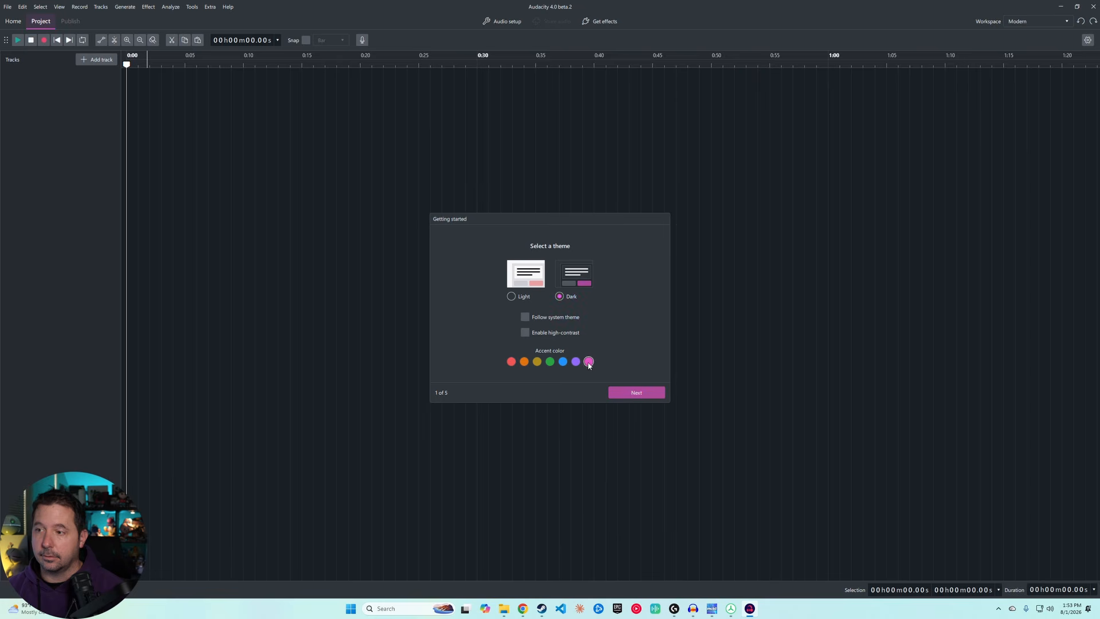
{"action": "left_click", "coordinate": [576, 362]}
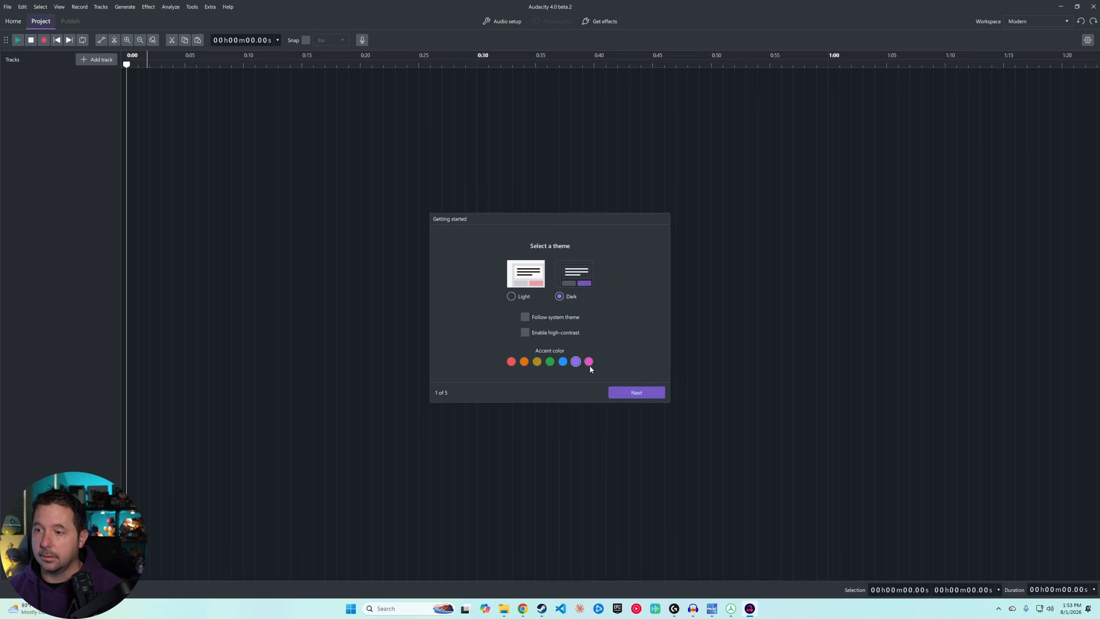
{"action": "left_click", "coordinate": [635, 393]}
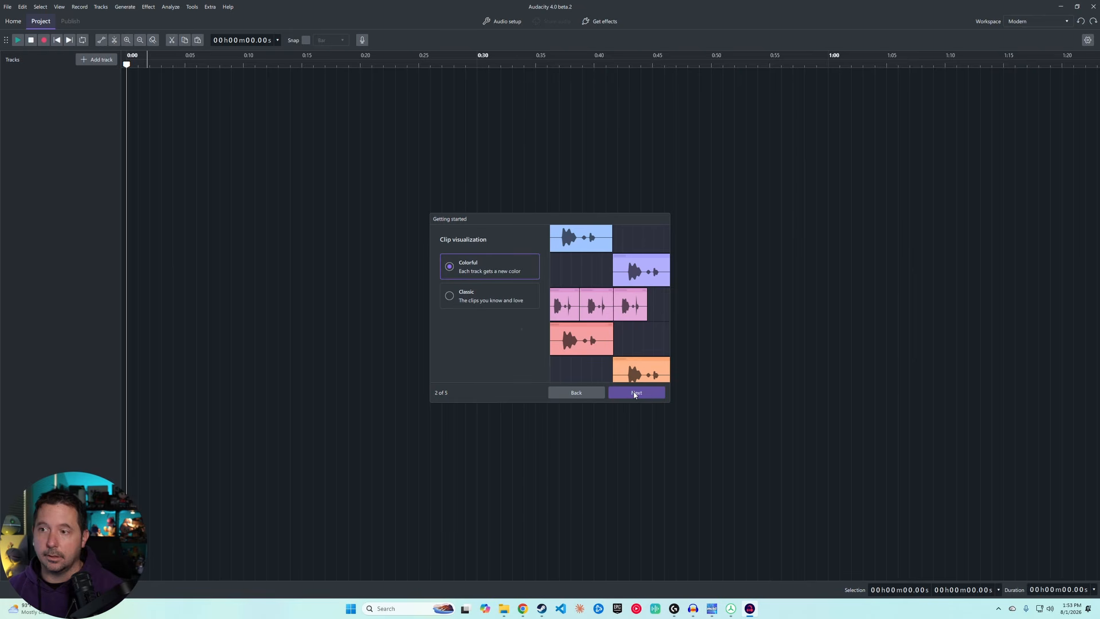
Step: Compare the Classic and Colorful clip visualizations, keep Colorful, and continue
{"action": "left_click", "coordinate": [491, 298]}
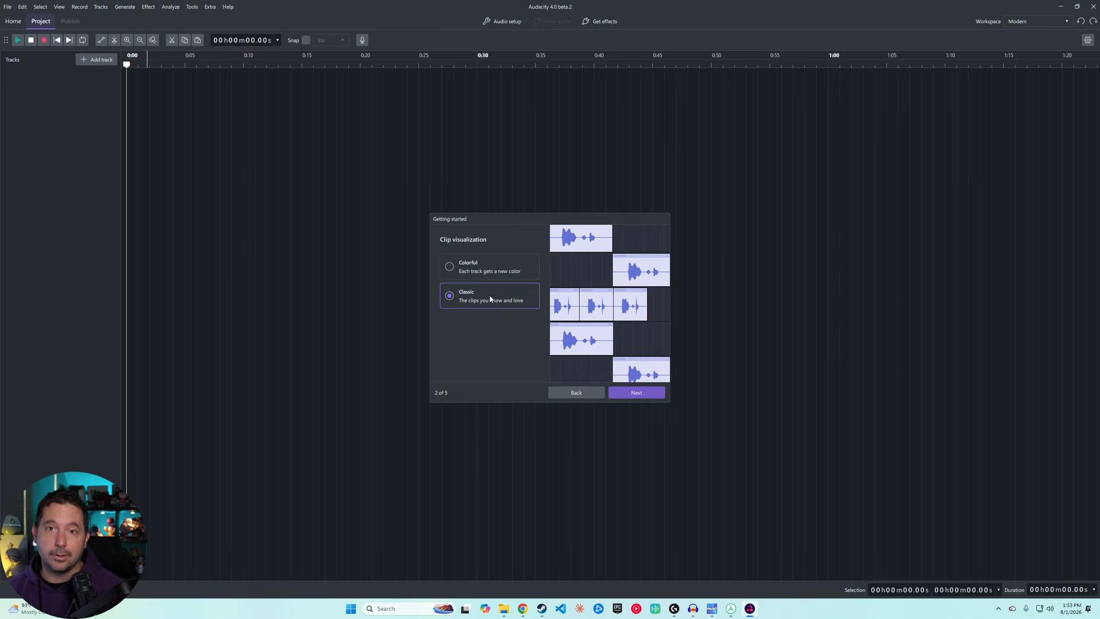
{"action": "left_click", "coordinate": [488, 266]}
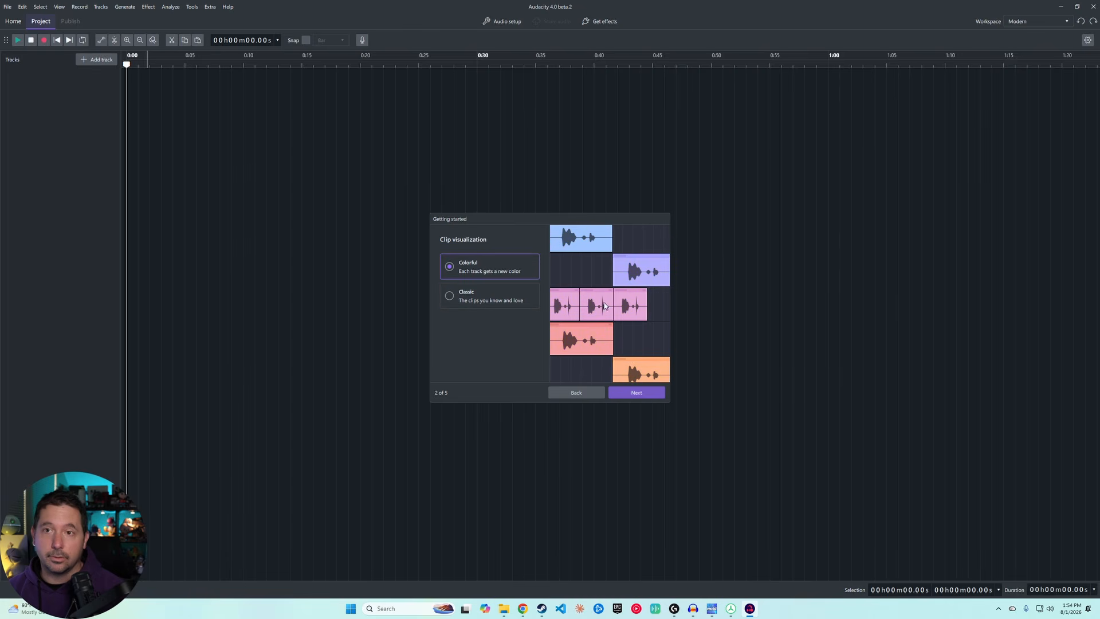
{"action": "left_click", "coordinate": [636, 393]}
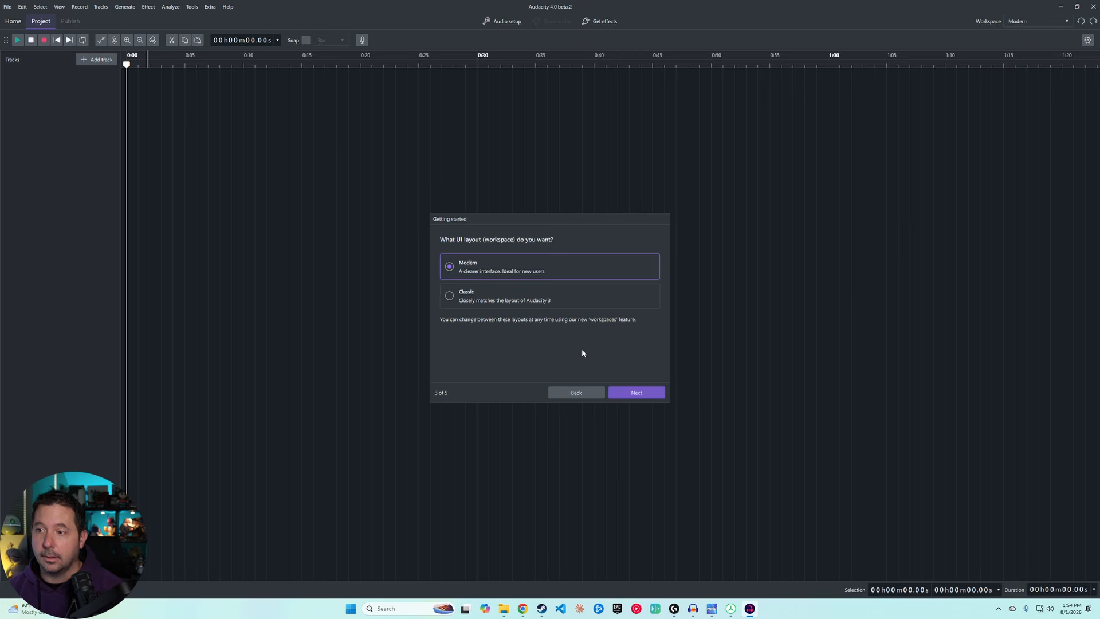
Step: Compare the Classic and Modern workspace layouts, keep Modern, and continue
{"action": "left_click", "coordinate": [514, 289]}
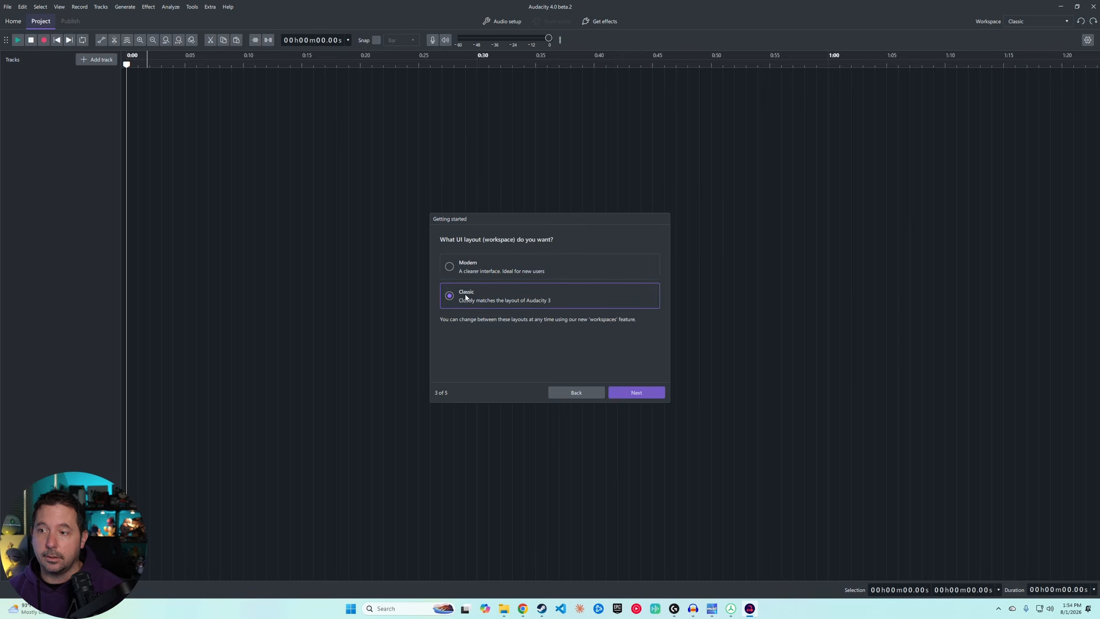
{"action": "left_click", "coordinate": [462, 263]}
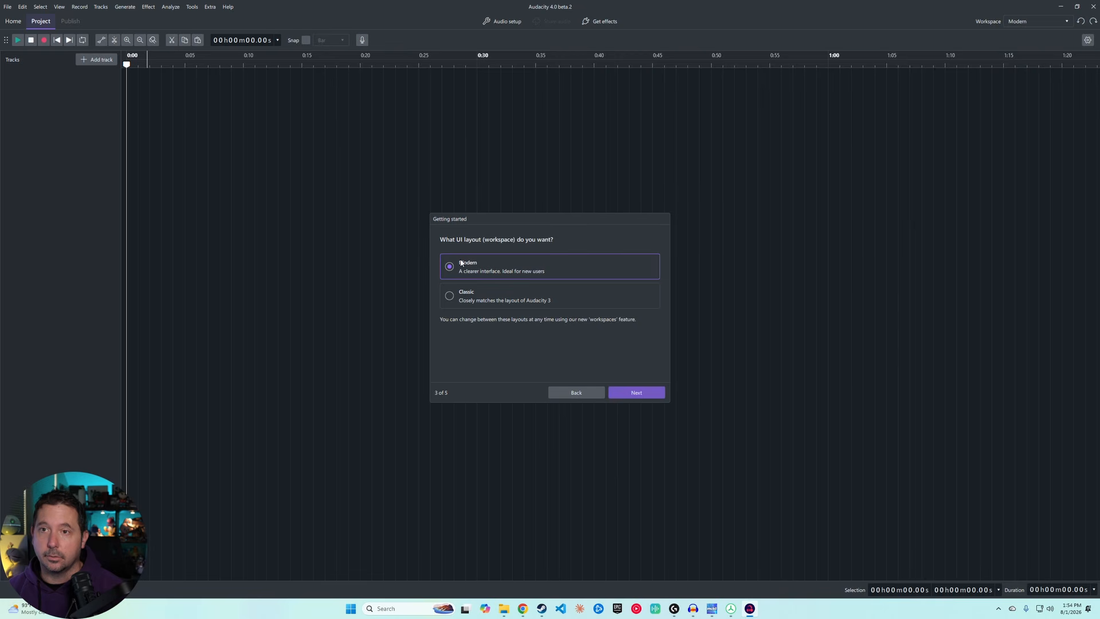
{"action": "left_click", "coordinate": [452, 296]}
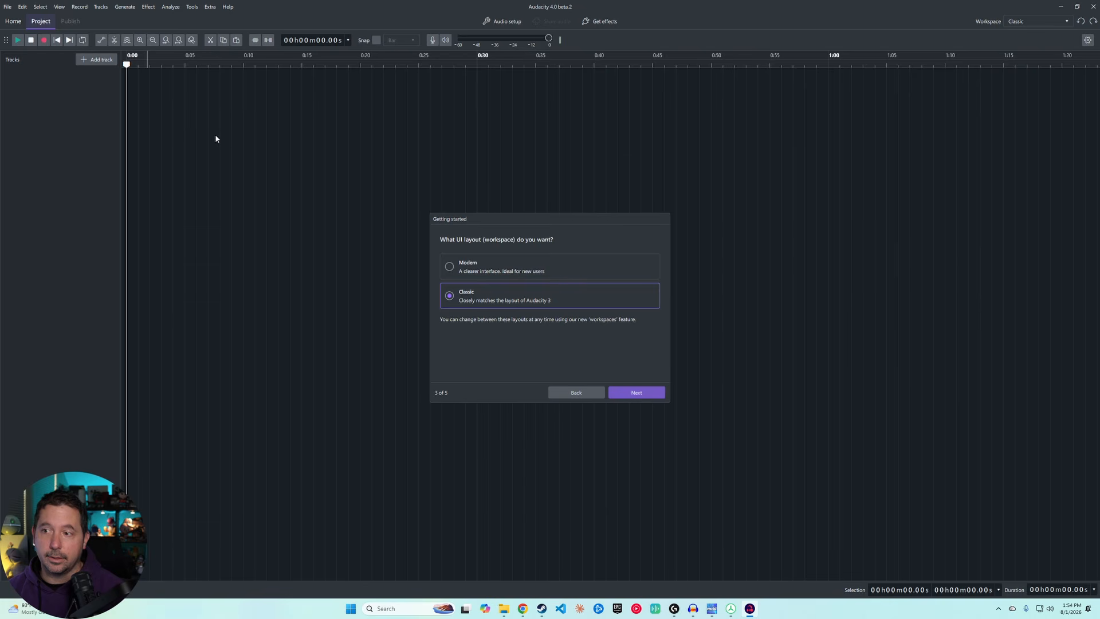
{"action": "left_click", "coordinate": [449, 268]}
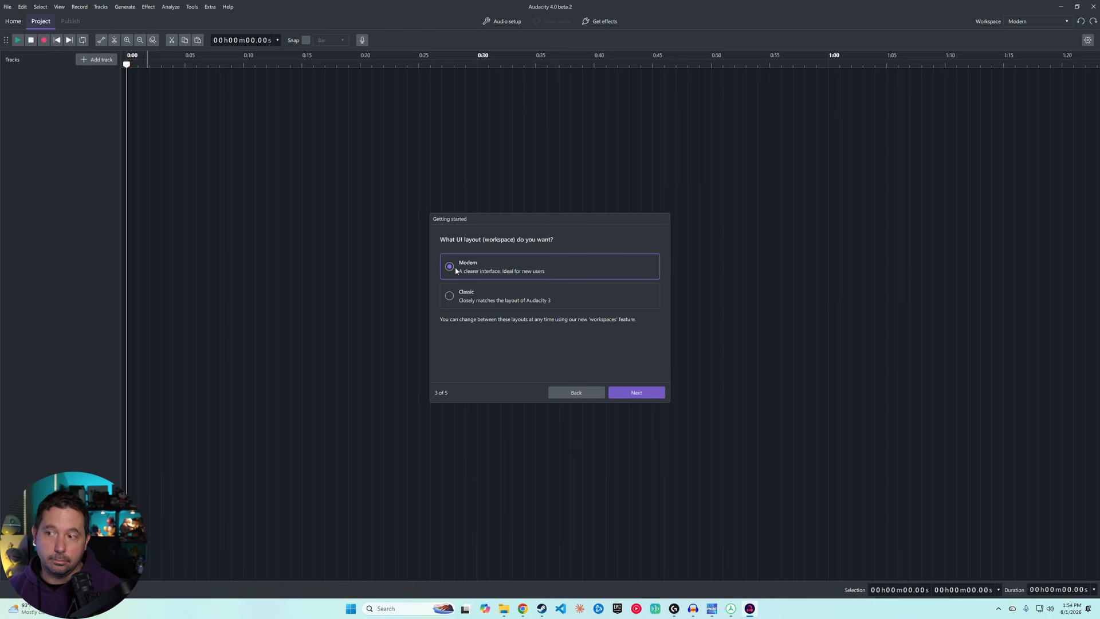
{"action": "left_click", "coordinate": [636, 392]}
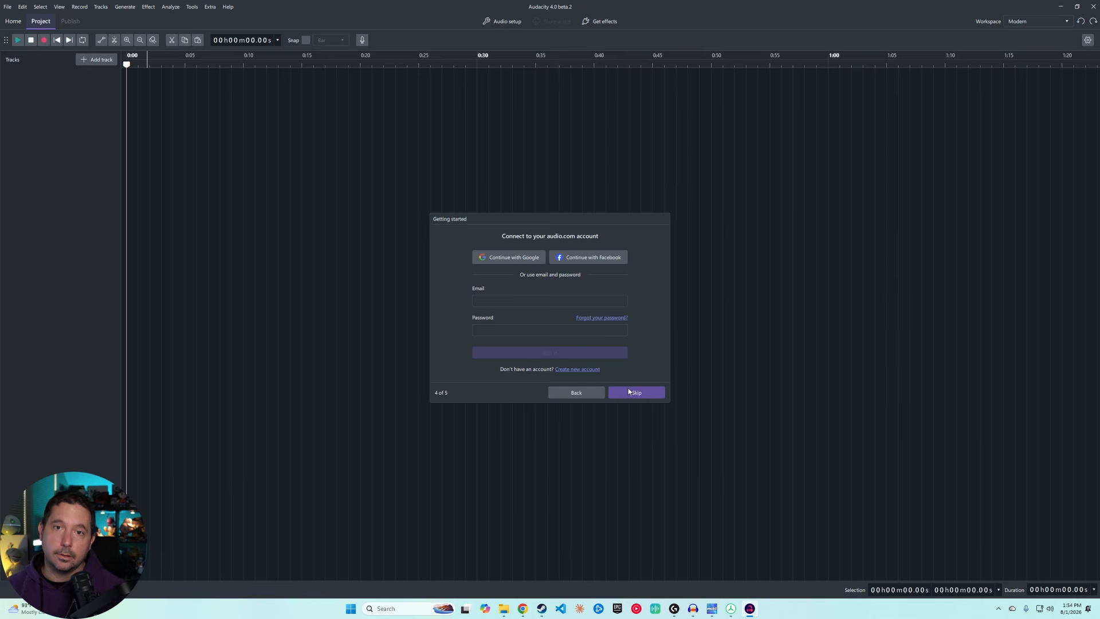
Step: Skip the audio.com account connection and accept the app-update and usage-info settings
{"action": "left_click", "coordinate": [629, 392]}
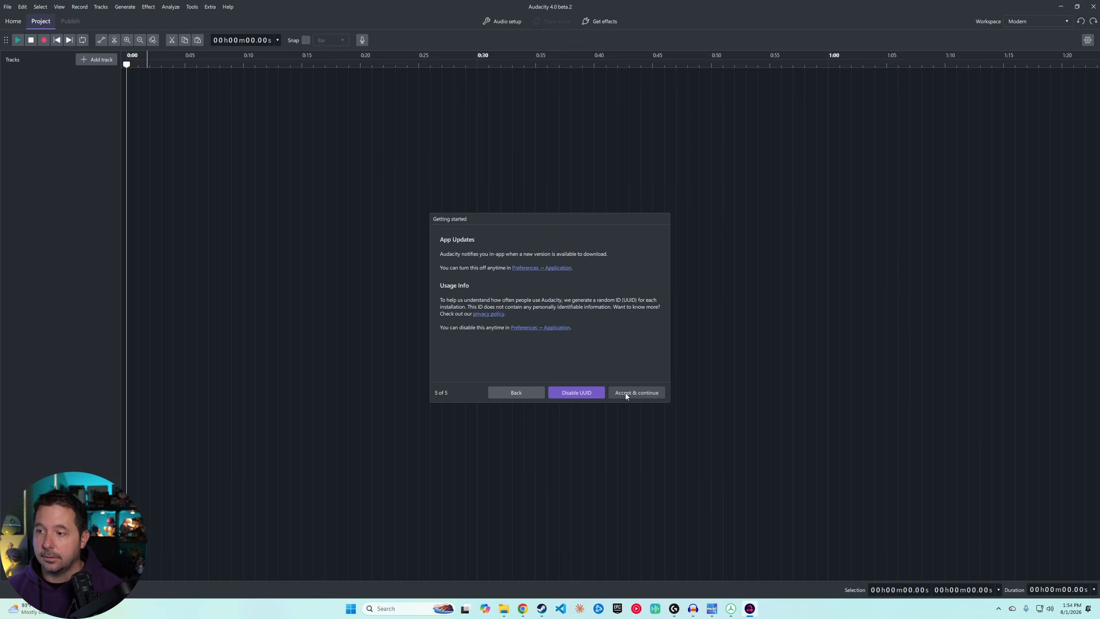
{"action": "left_click", "coordinate": [626, 394]}
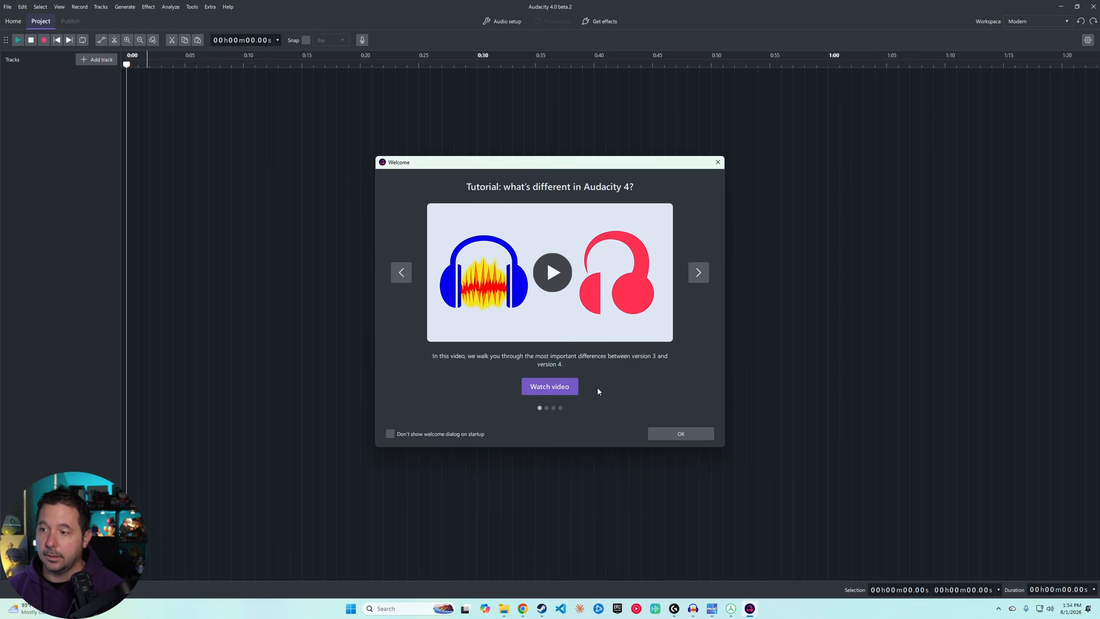
Step: Close the welcome dialog and restore the main window to a smaller size
{"action": "left_click", "coordinate": [677, 433]}
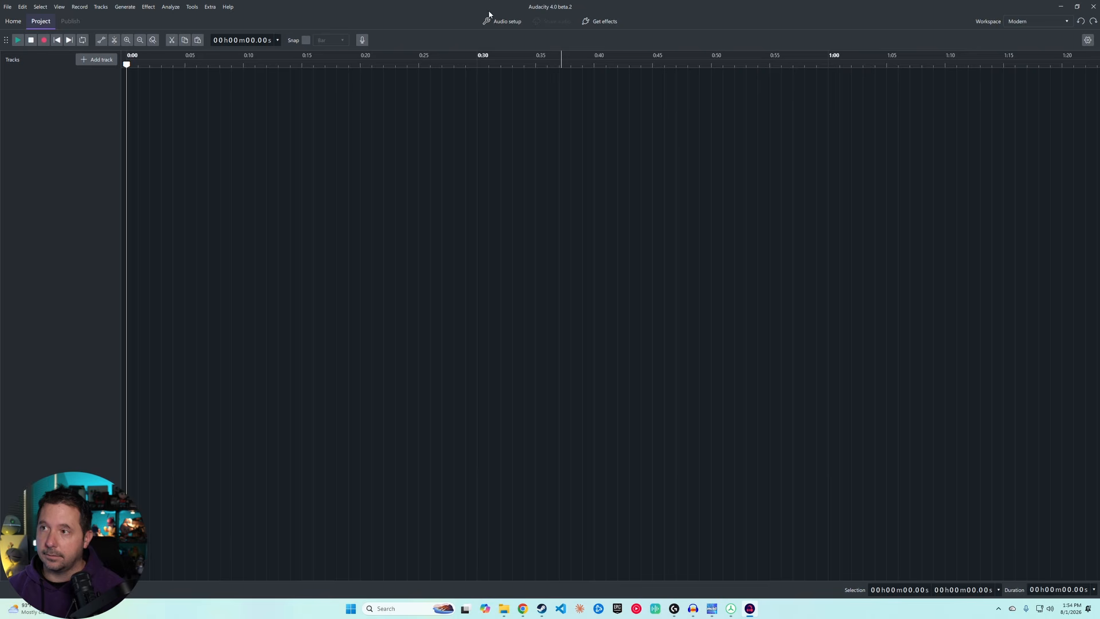
{"action": "left_click", "coordinate": [1077, 8]}
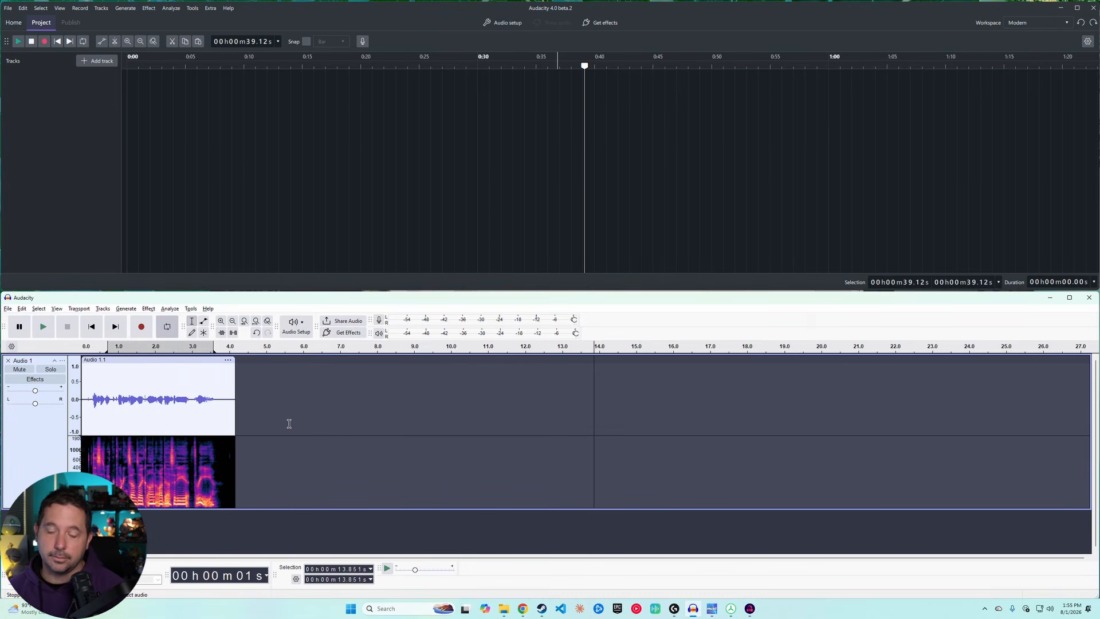
Step: Check the version in the older Audacity window's About Audacity dialog and close it
{"action": "left_click", "coordinate": [208, 309]}
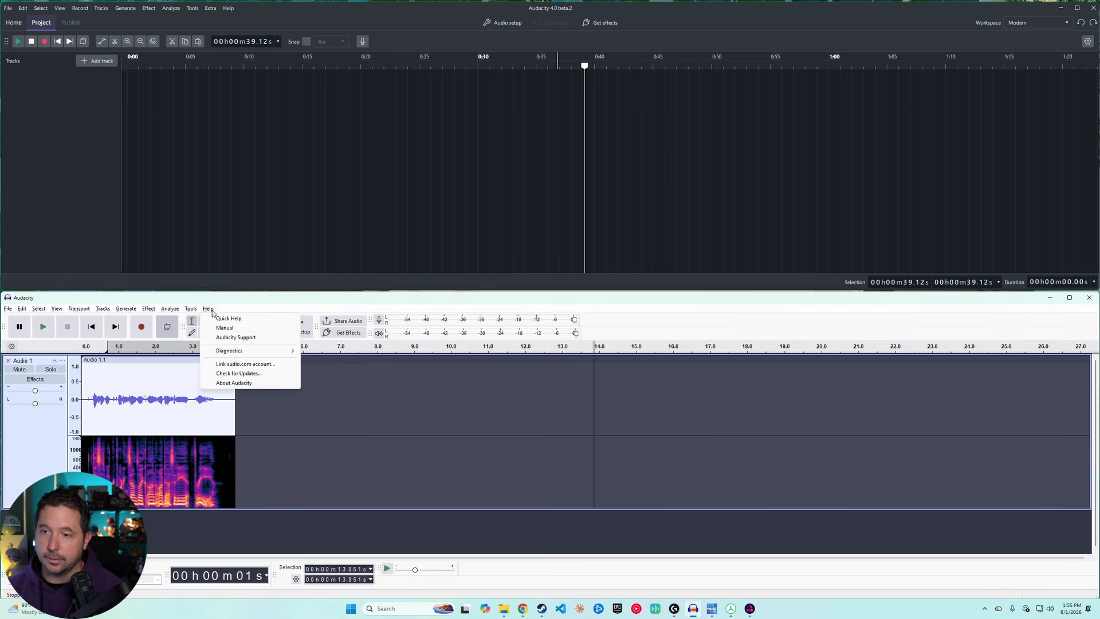
{"action": "left_click", "coordinate": [235, 383]}
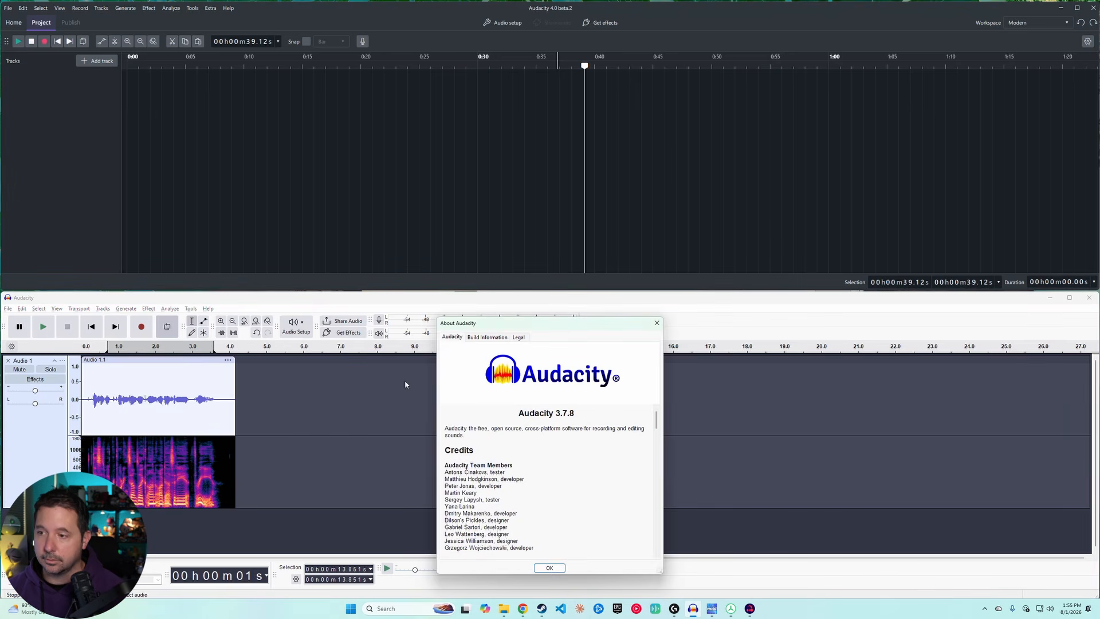
{"action": "left_click", "coordinate": [656, 323]}
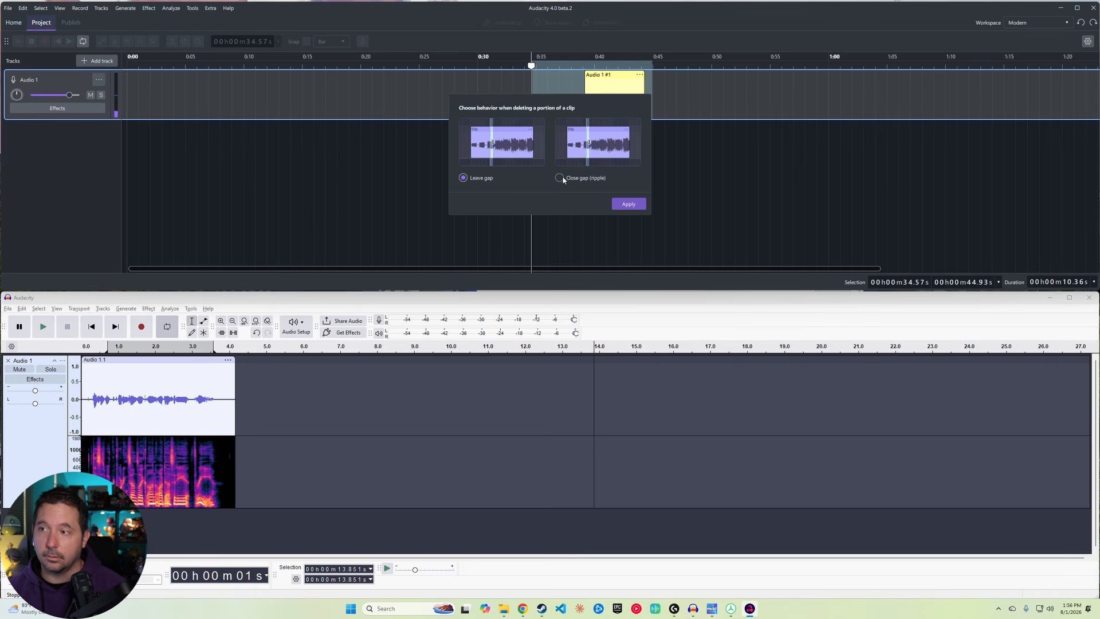
Step: Set clip deletion to Close gap (ripple) with all clips on all tracks moving back, apply, and acknowledge
{"action": "left_click", "coordinate": [561, 179]}
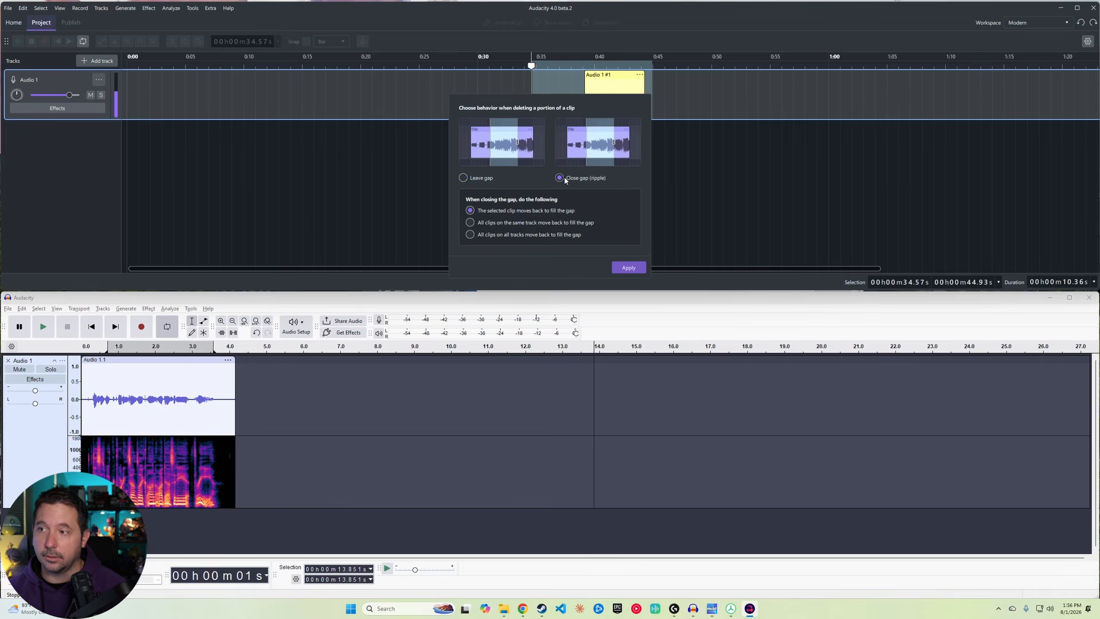
{"action": "left_click", "coordinate": [498, 235]}
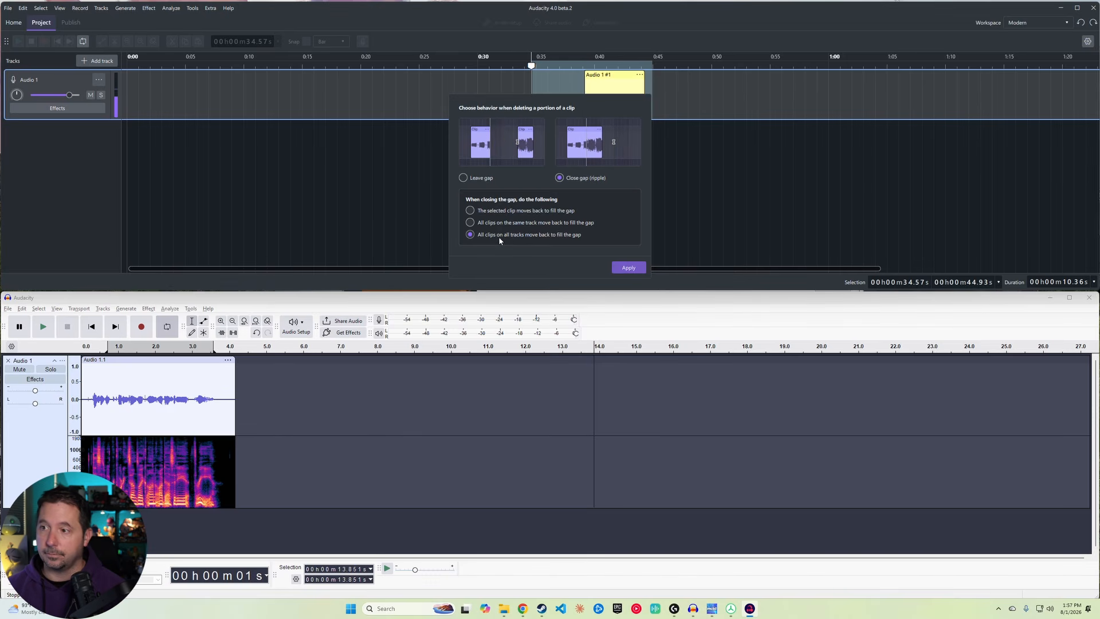
{"action": "left_click", "coordinate": [628, 268]}
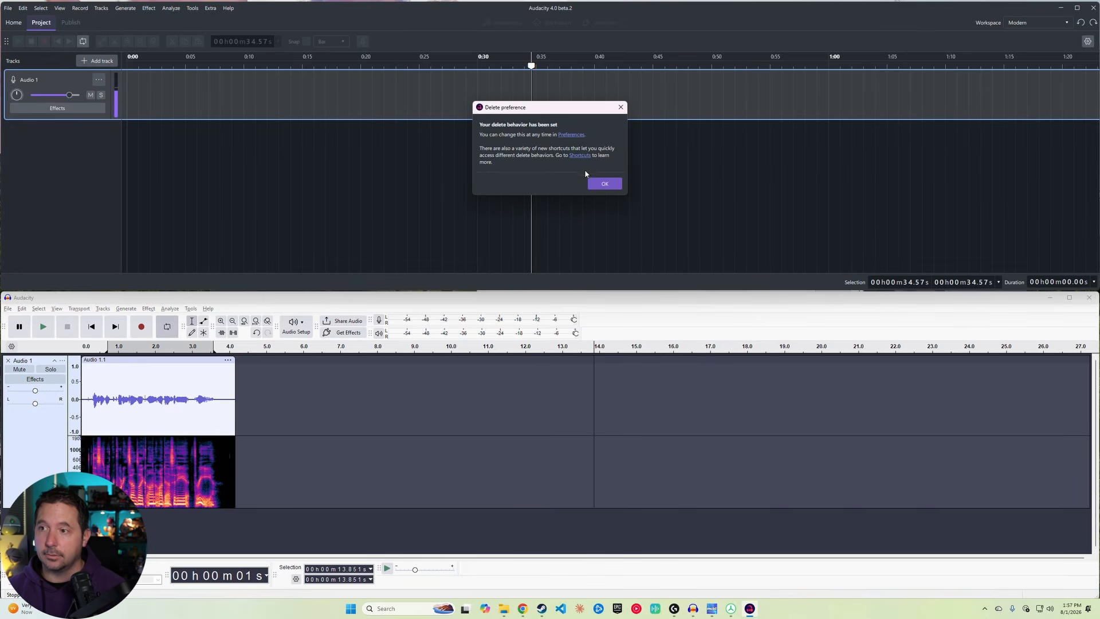
{"action": "left_click", "coordinate": [604, 183]}
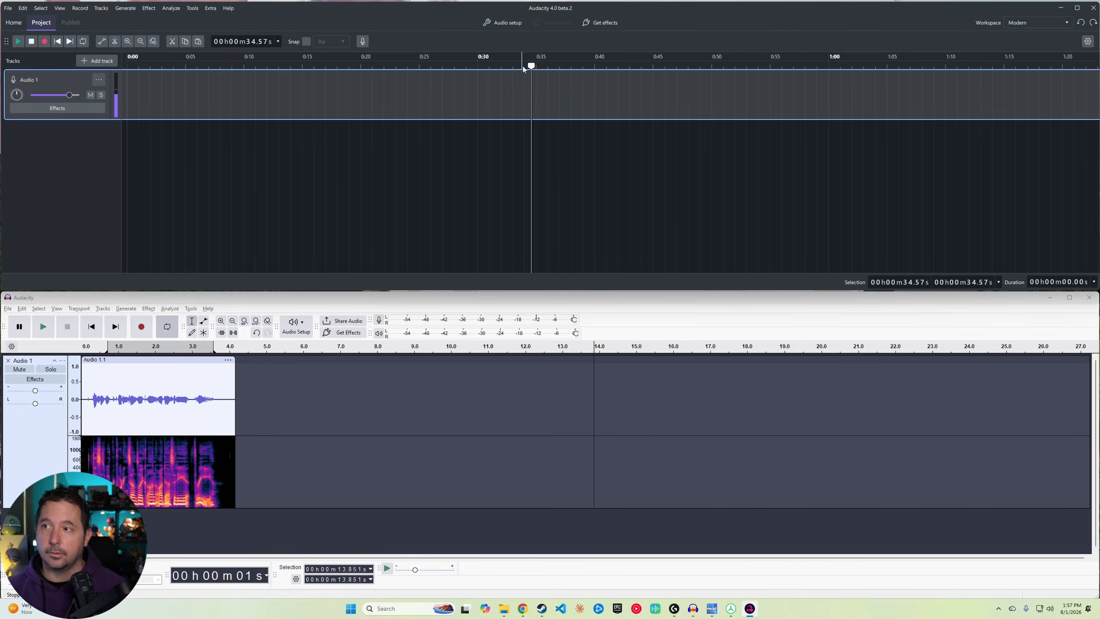
Step: Move the playhead to the start and record a short clip of about 5 seconds in the new Audacity window
{"action": "left_click_drag", "start_coordinate": [531, 66], "coordinate": [126, 65]}
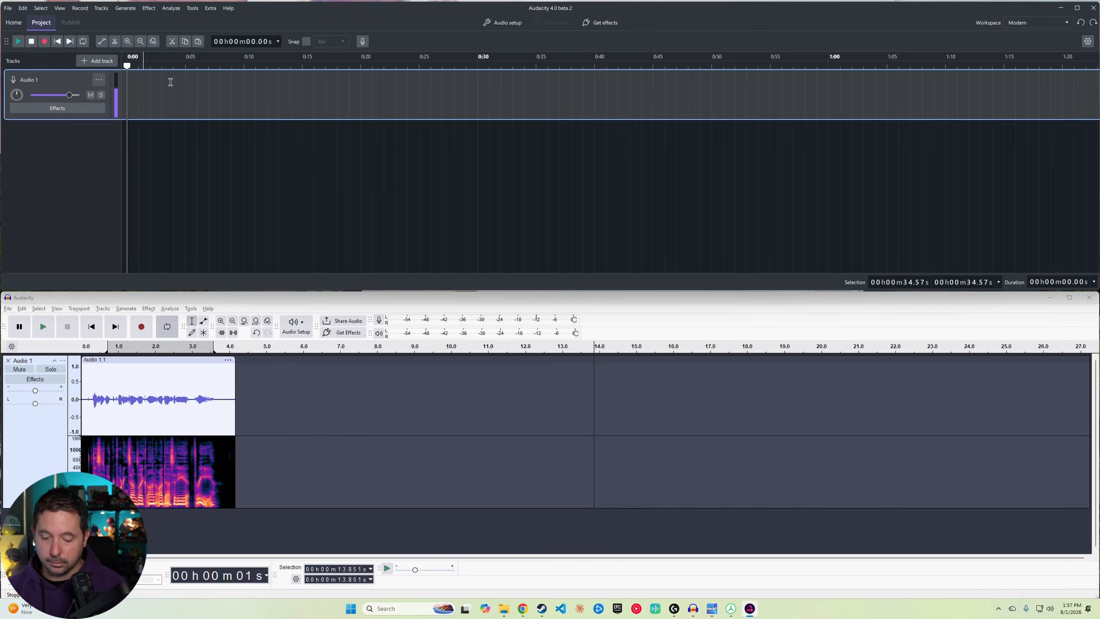
{"action": "key", "text": "r"}
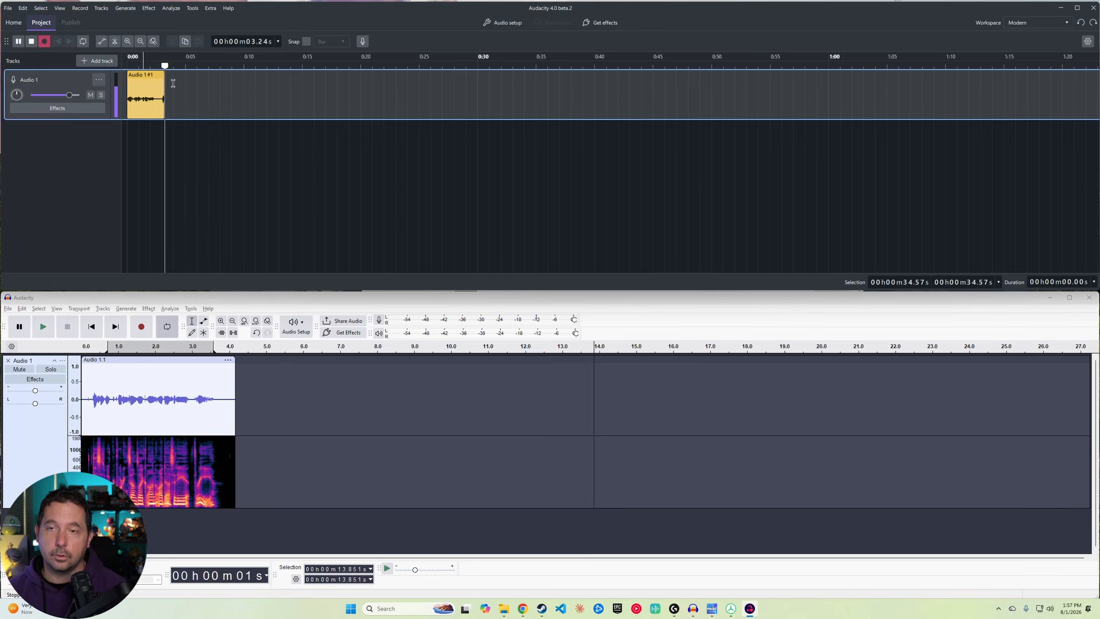
{"action": "left_click", "coordinate": [32, 42]}
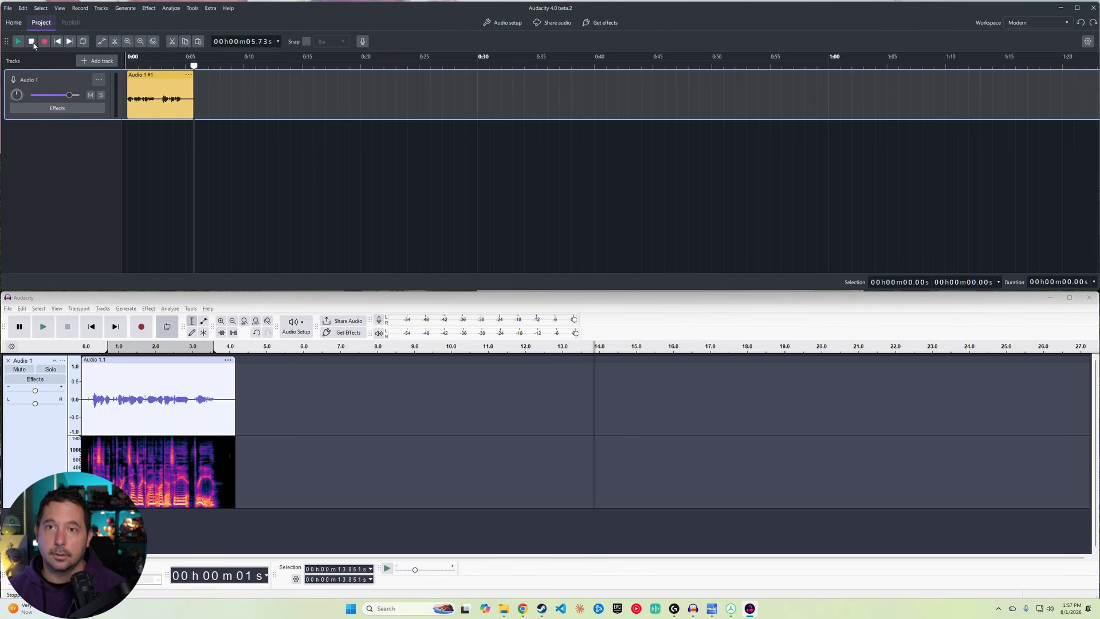
Step: Play back the new recording from the start and stop playback
{"action": "left_click", "coordinate": [131, 60]}
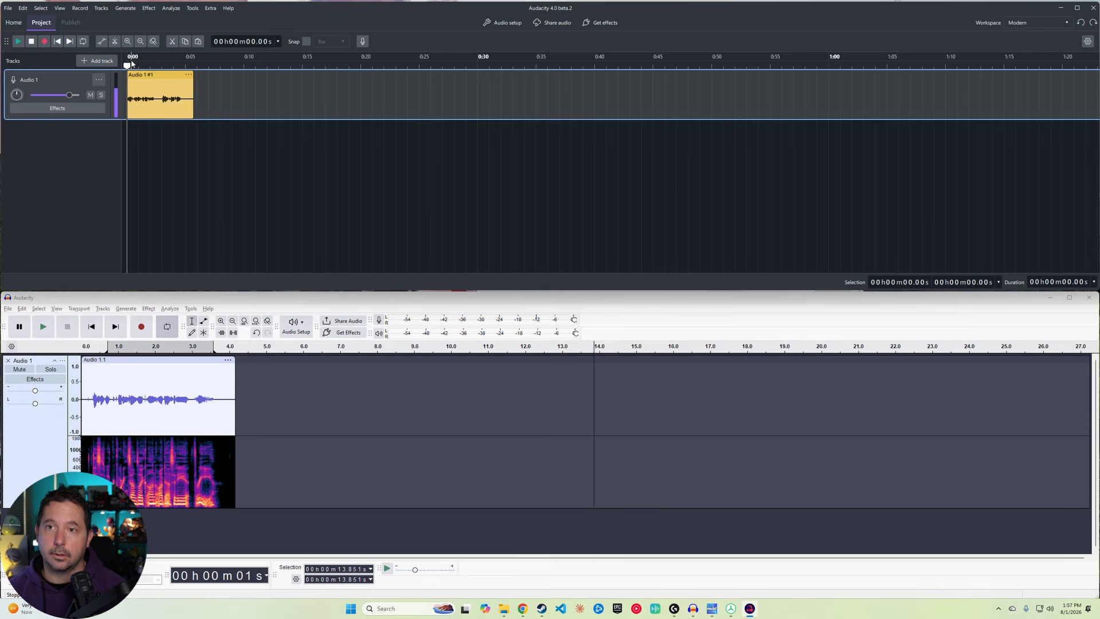
{"action": "key", "text": "space"}
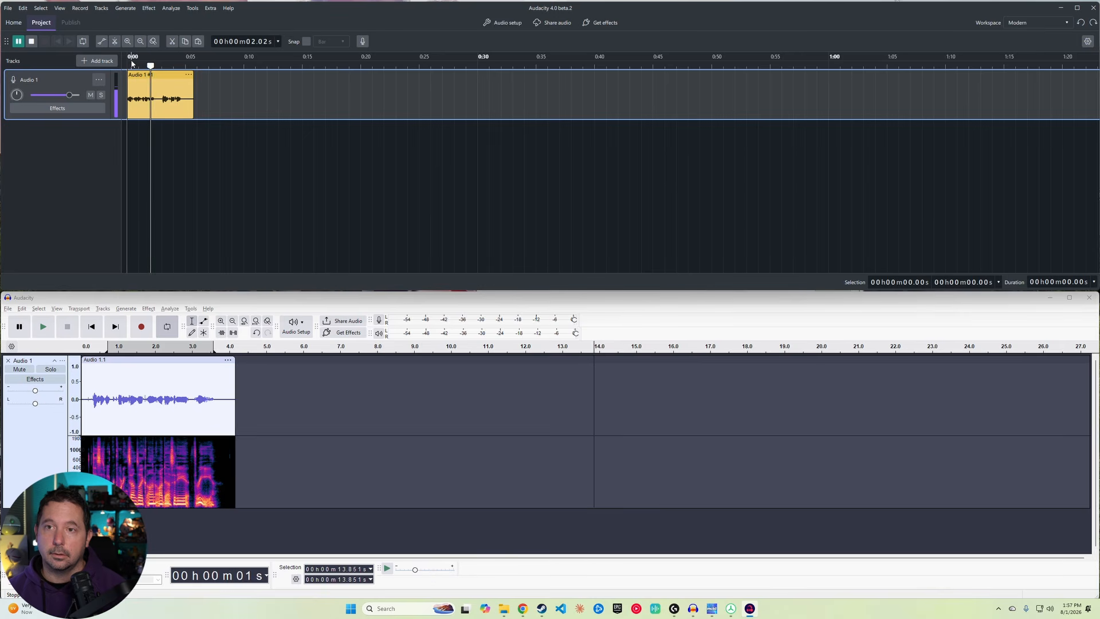
{"action": "key", "text": "space"}
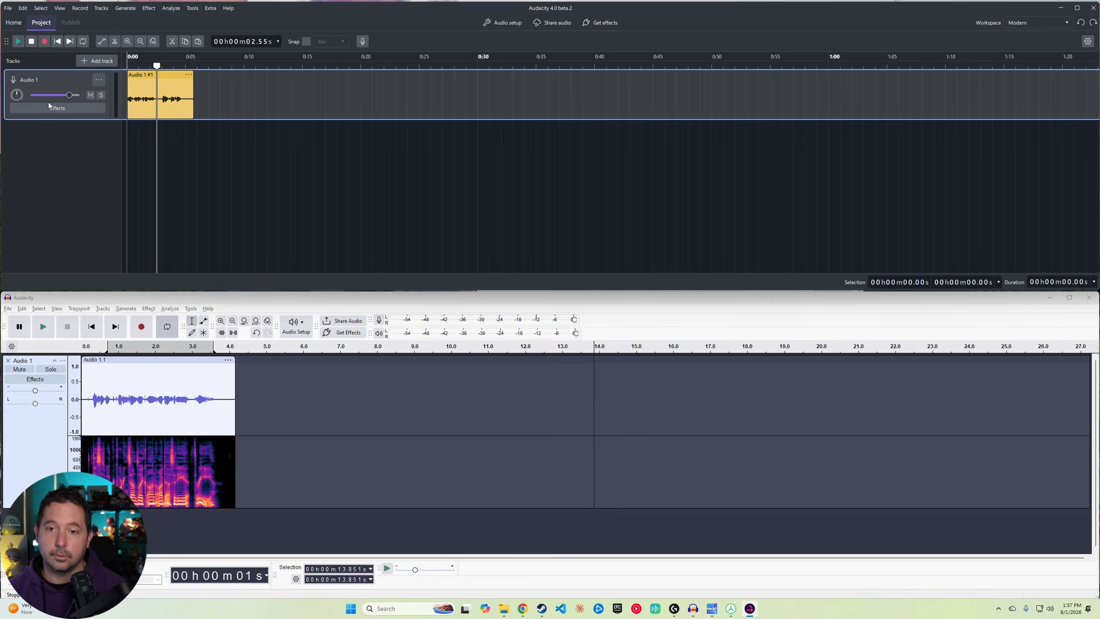
Step: In the older window, switch the track display from Multi-view to waveform only
{"action": "left_click", "coordinate": [43, 424]}
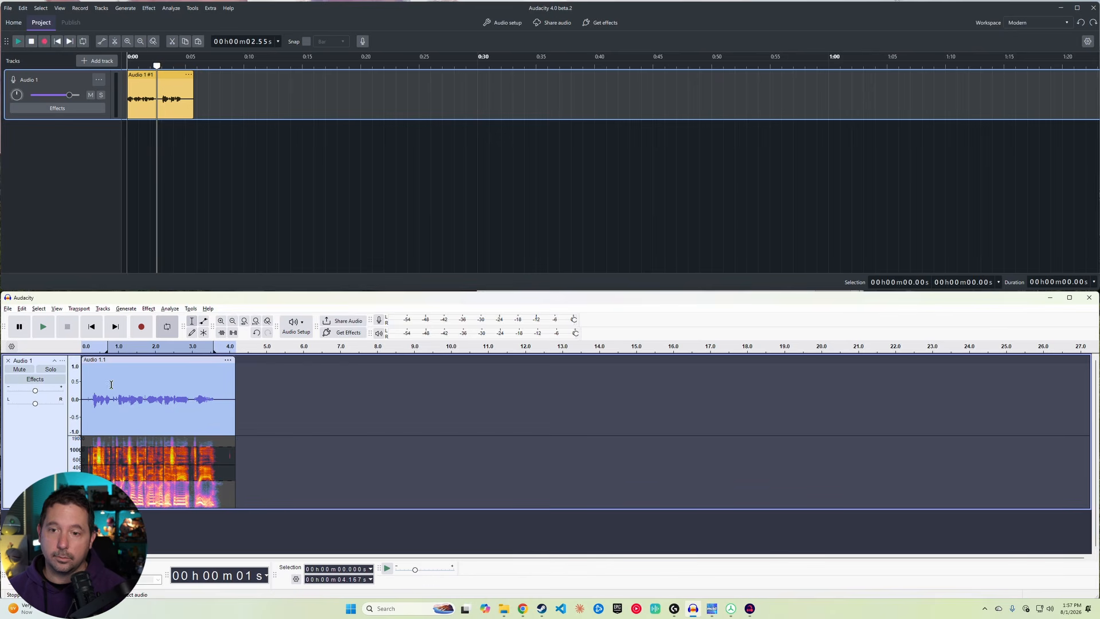
{"action": "left_click", "coordinate": [62, 361]}
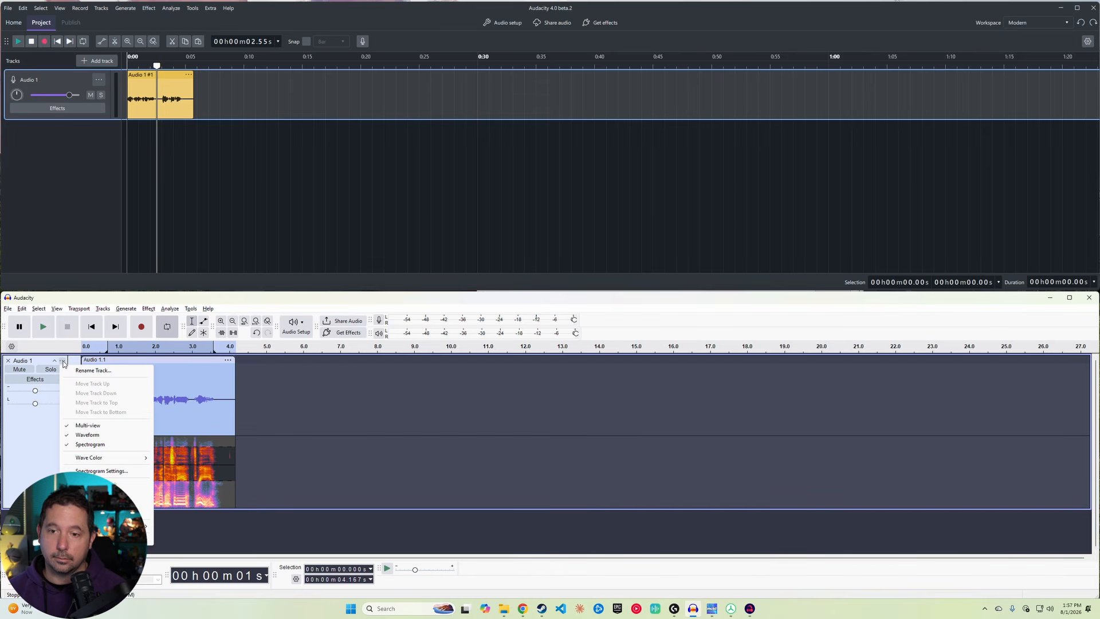
{"action": "left_click", "coordinate": [89, 425]}
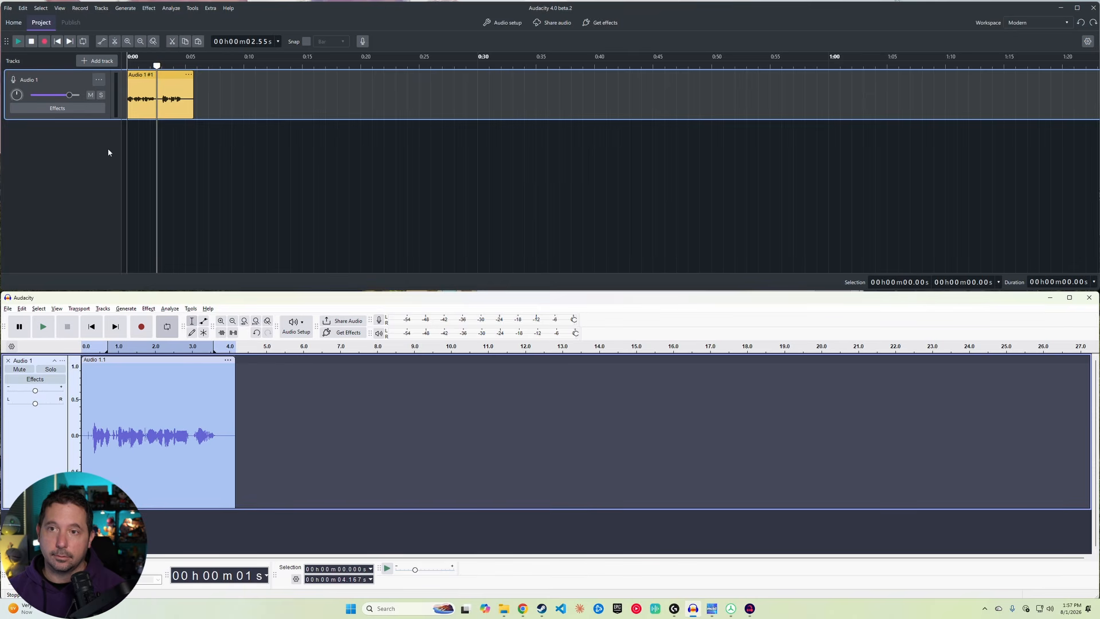
Step: Enlarge the recorded track's height in the new window
{"action": "left_click_drag", "start_coordinate": [148, 119], "coordinate": [148, 192]}
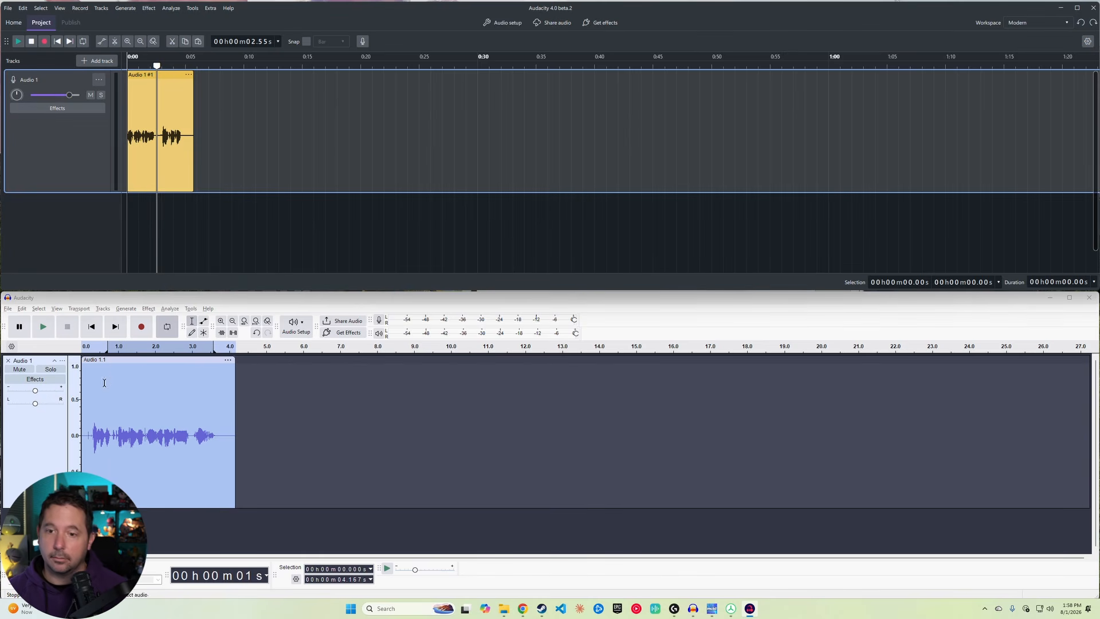
Step: Set the older window's vertical ruler scale to Linear (dB)
{"action": "right_click", "coordinate": [77, 408]}
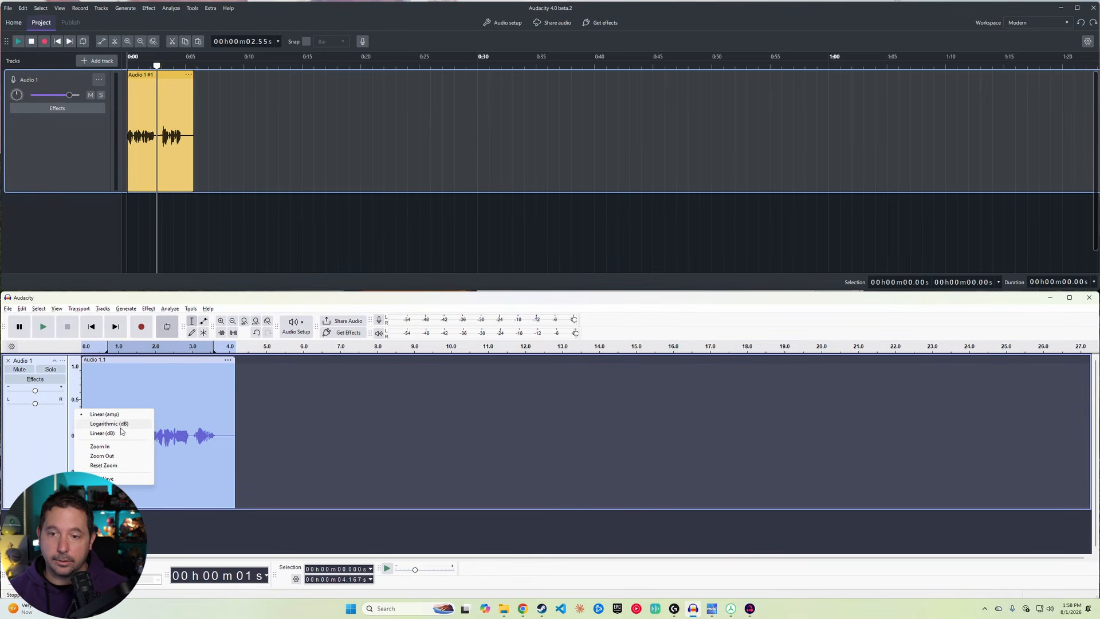
{"action": "left_click", "coordinate": [109, 433]}
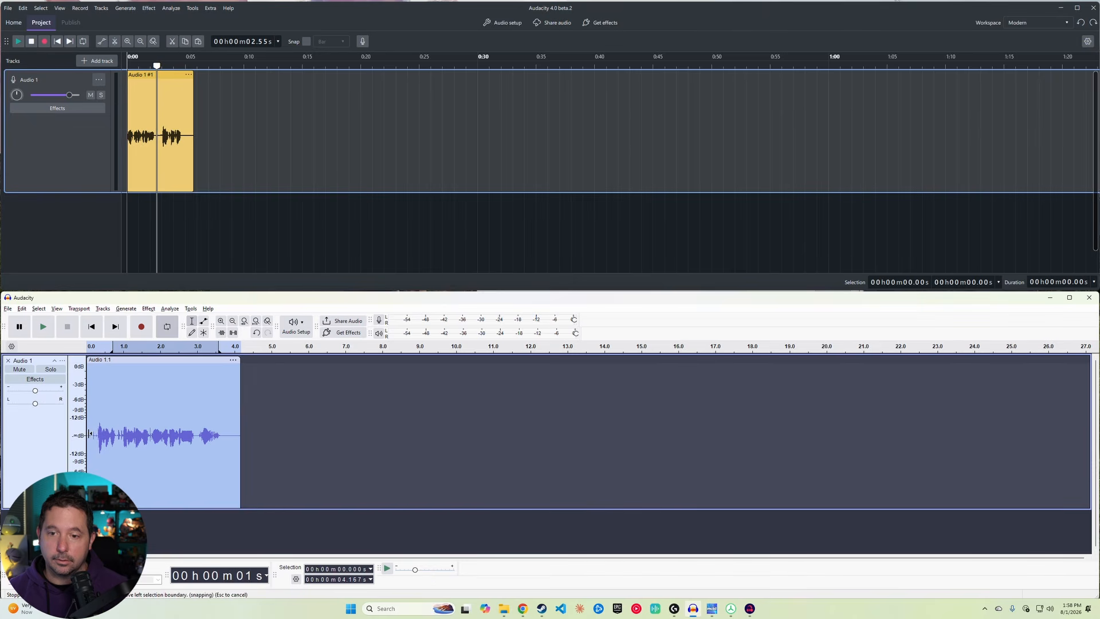
{"action": "mouse_move", "coordinate": [87, 434]}
{"action": "left_mouse_down"}
{"action": "mouse_move", "coordinate": [101, 434]}
{"action": "mouse_move", "coordinate": [81, 425]}
{"action": "left_mouse_up"}
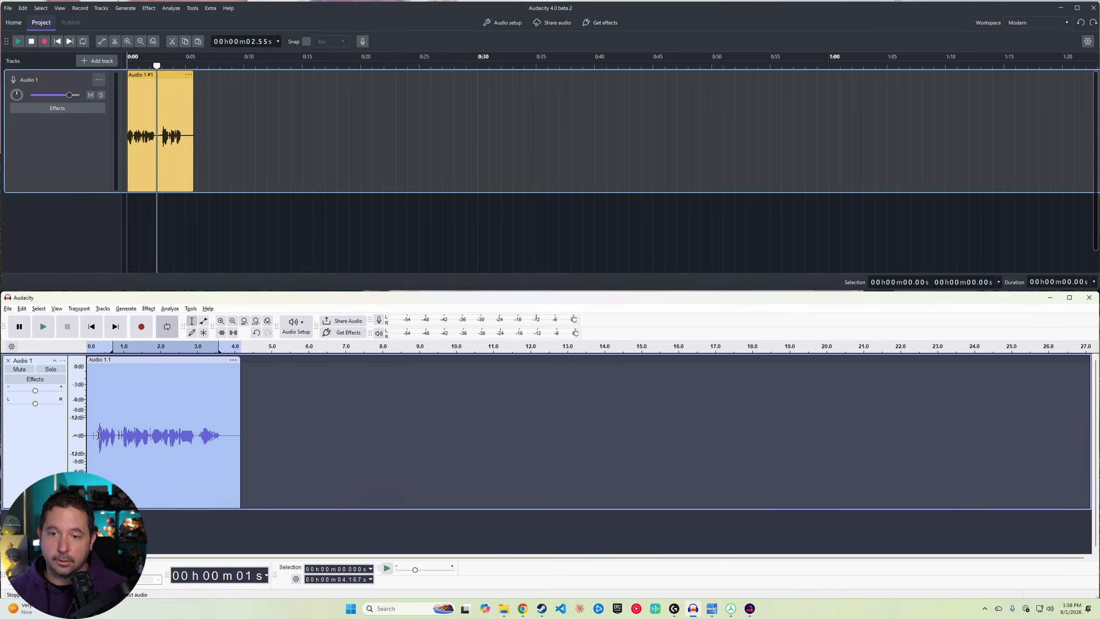
Step: Select a short region near the start of the older window's clip and zoom in
{"action": "left_click_drag", "start_coordinate": [96, 436], "coordinate": [118, 436]}
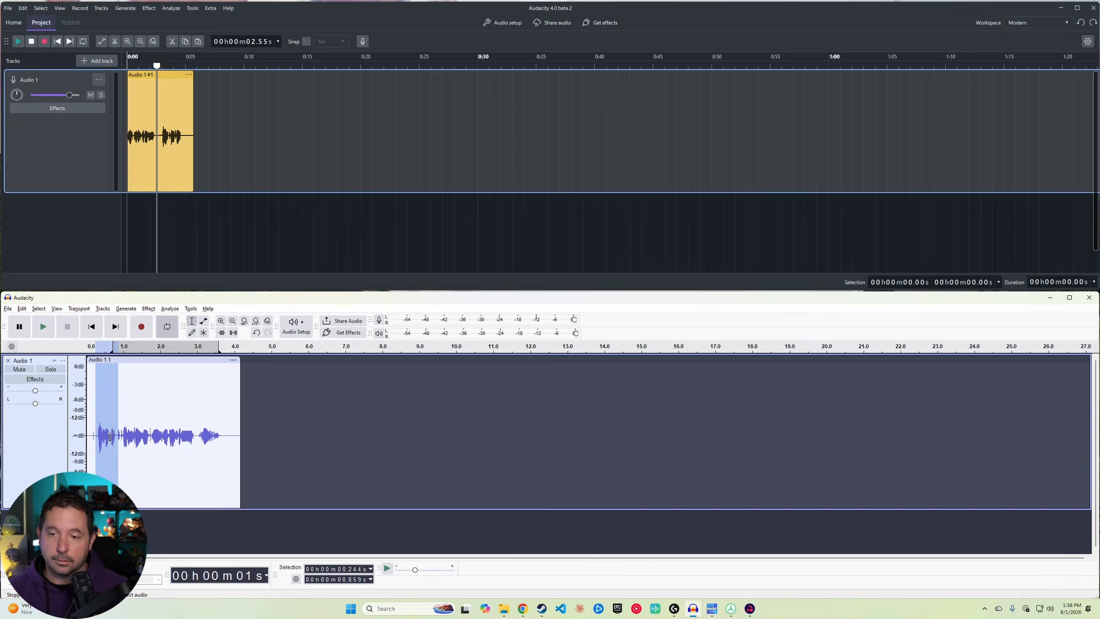
{"action": "scroll", "coordinate": [106, 437], "scroll_direction": "up", "scroll_amount": 2}
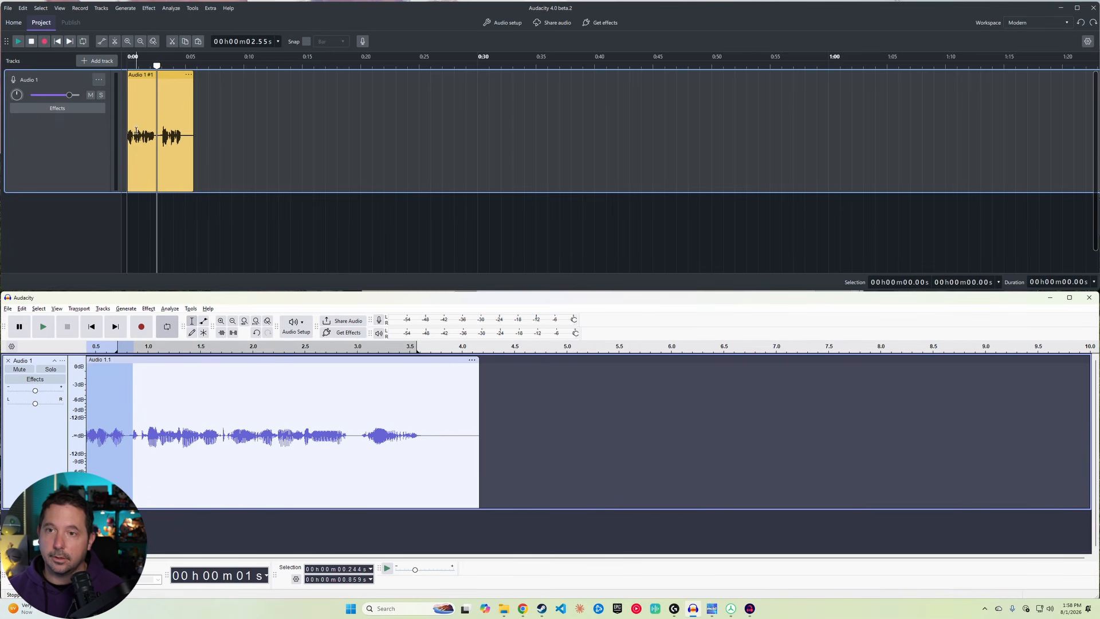
Step: Select about 0.88 to 2.87 s of the new window's clip and zoom in
{"action": "left_click_drag", "start_coordinate": [138, 130], "coordinate": [161, 143]}
{"action": "scroll", "coordinate": [150, 147], "scroll_direction": "up", "scroll_amount": 5}
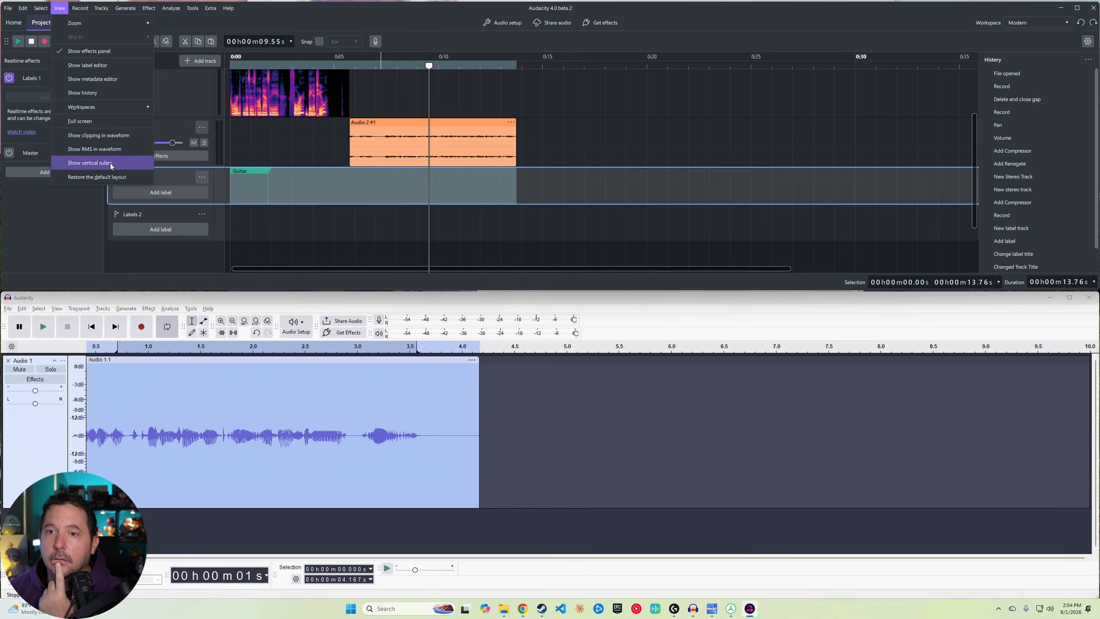
Step: Set the Guitar track's vertical ruler format to Logarithmic (dB) in the new window
{"action": "left_click", "coordinate": [110, 166]}
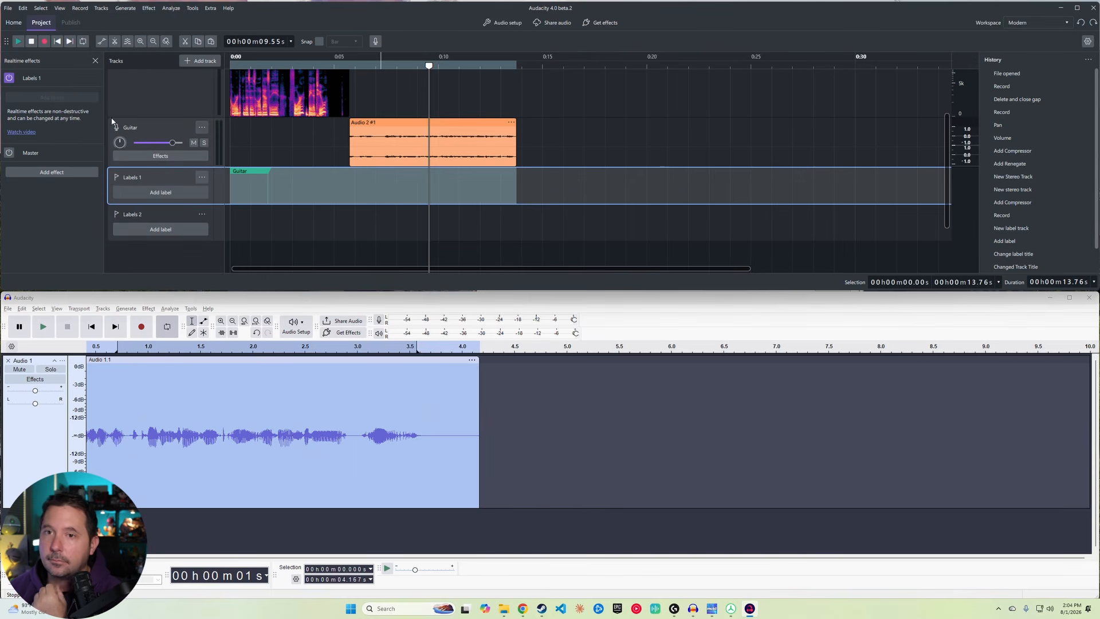
{"action": "left_click", "coordinate": [59, 309]}
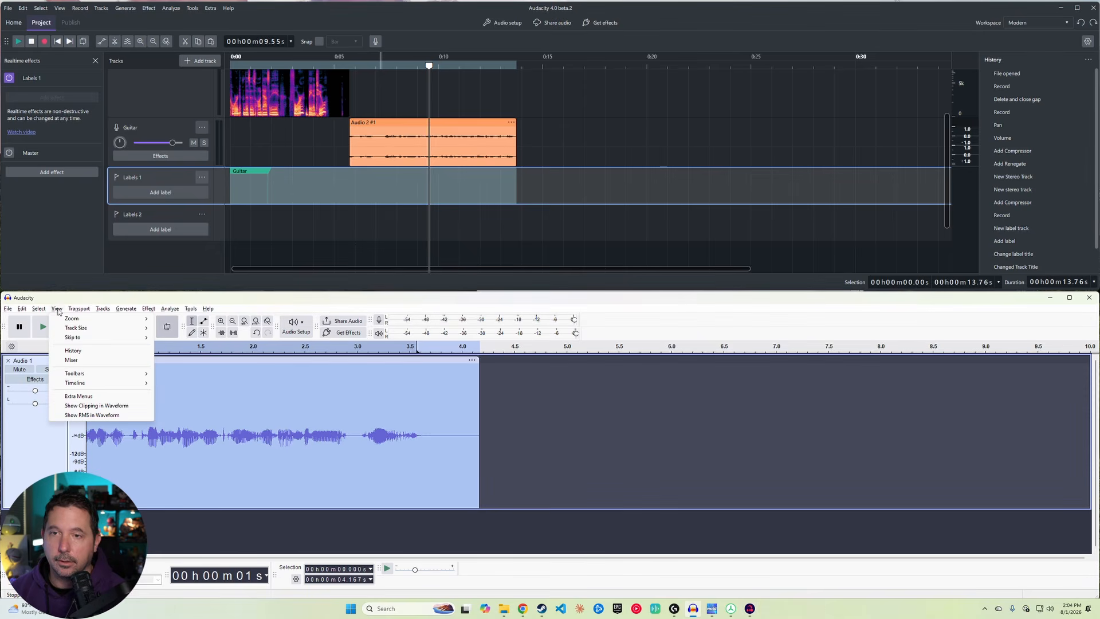
{"action": "right_click", "coordinate": [958, 155]}
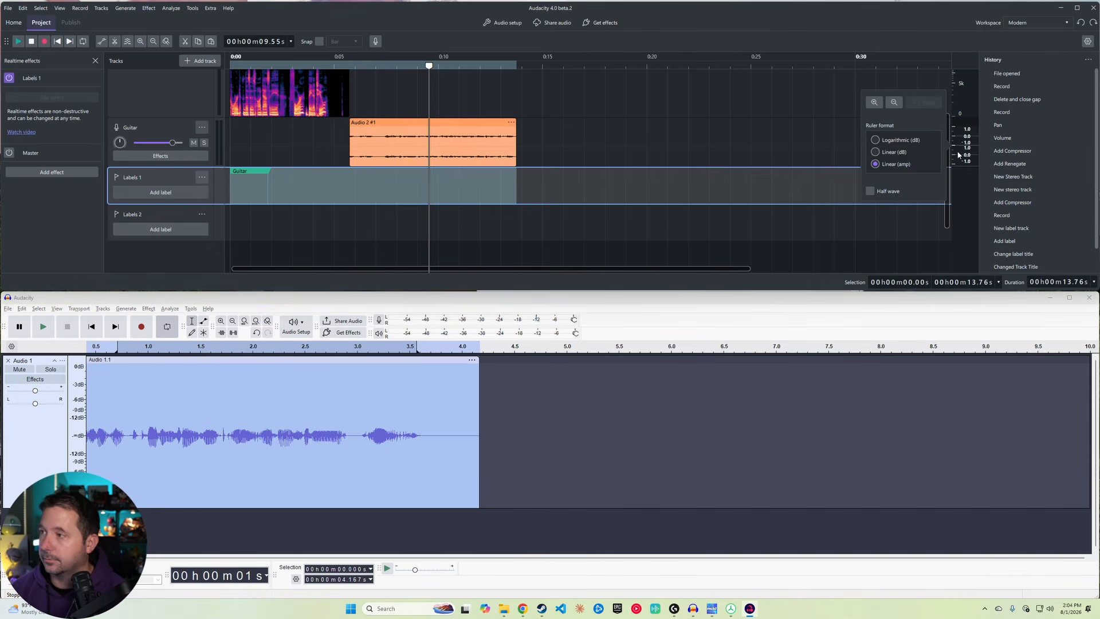
{"action": "left_click", "coordinate": [898, 153]}
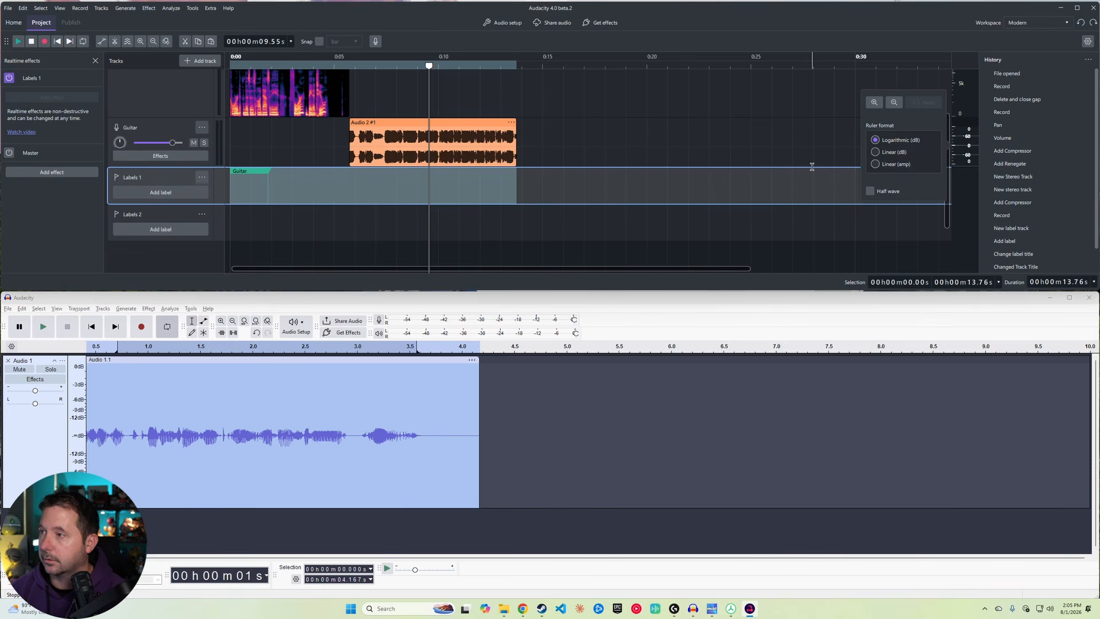
{"action": "left_click", "coordinate": [962, 167]}
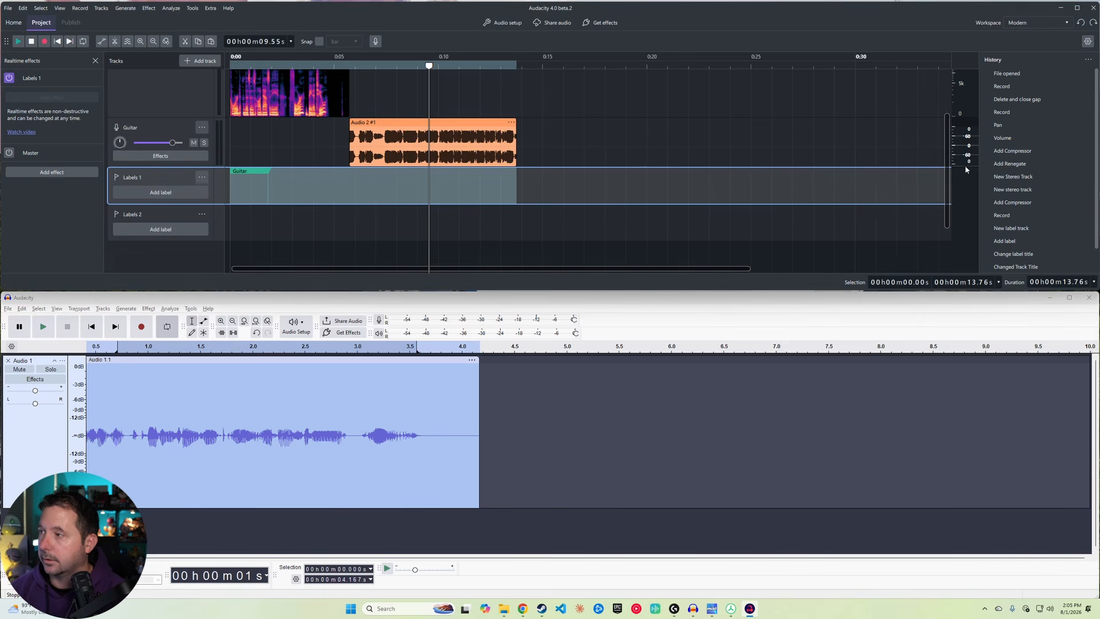
{"action": "left_click", "coordinate": [747, 101]}
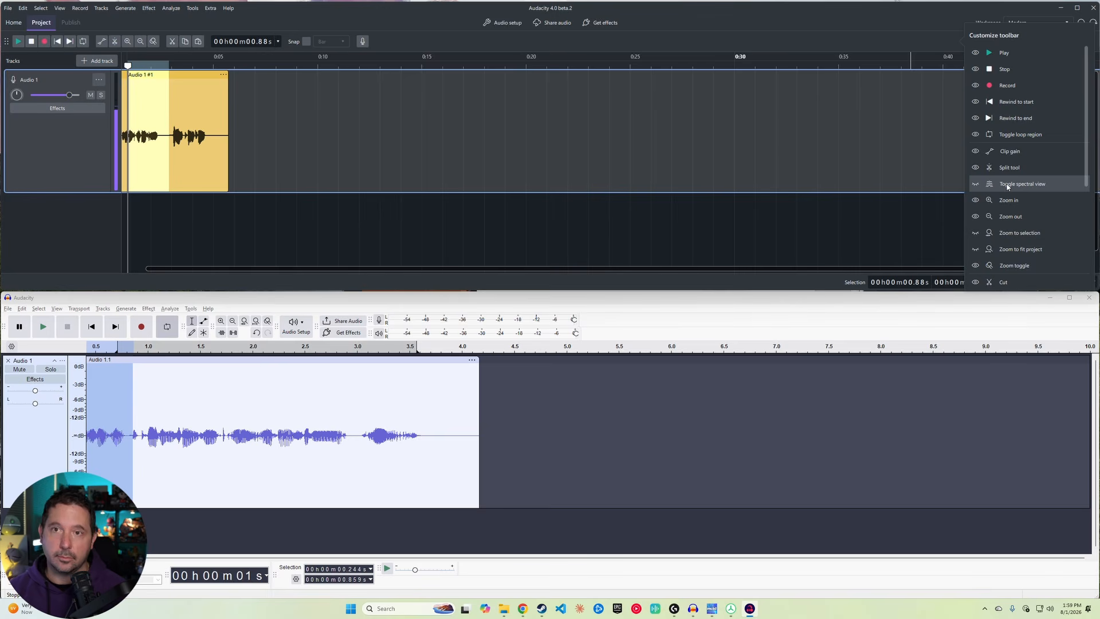
Step: Add the Toggle spectral view button to the toolbar and use it to switch the clip to spectrogram and back
{"action": "left_click", "coordinate": [1007, 186]}
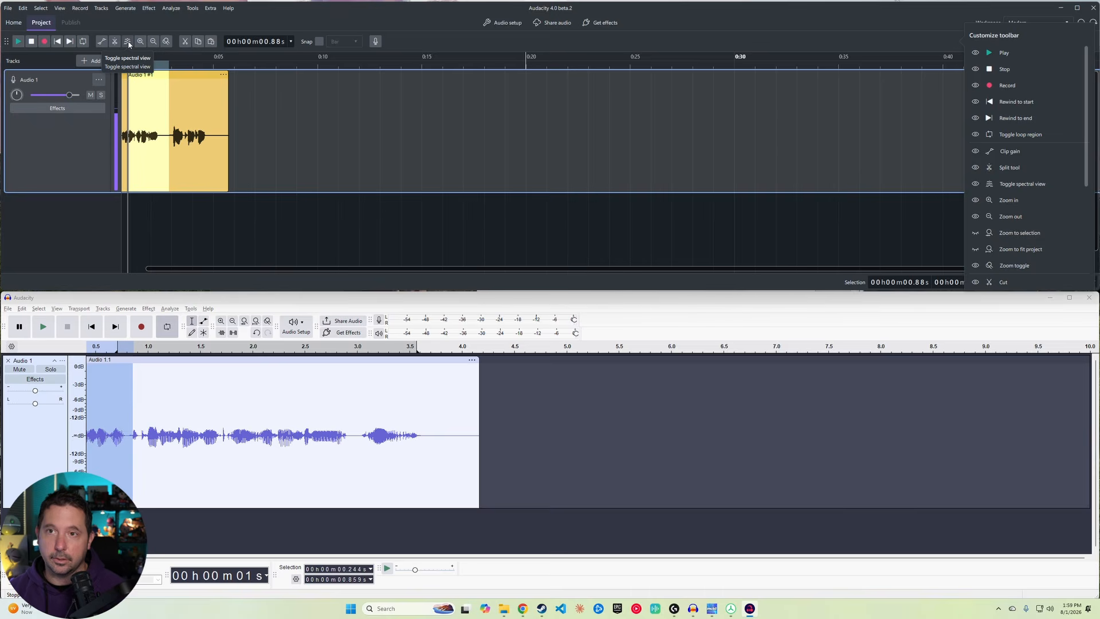
{"action": "left_click", "coordinate": [127, 42]}
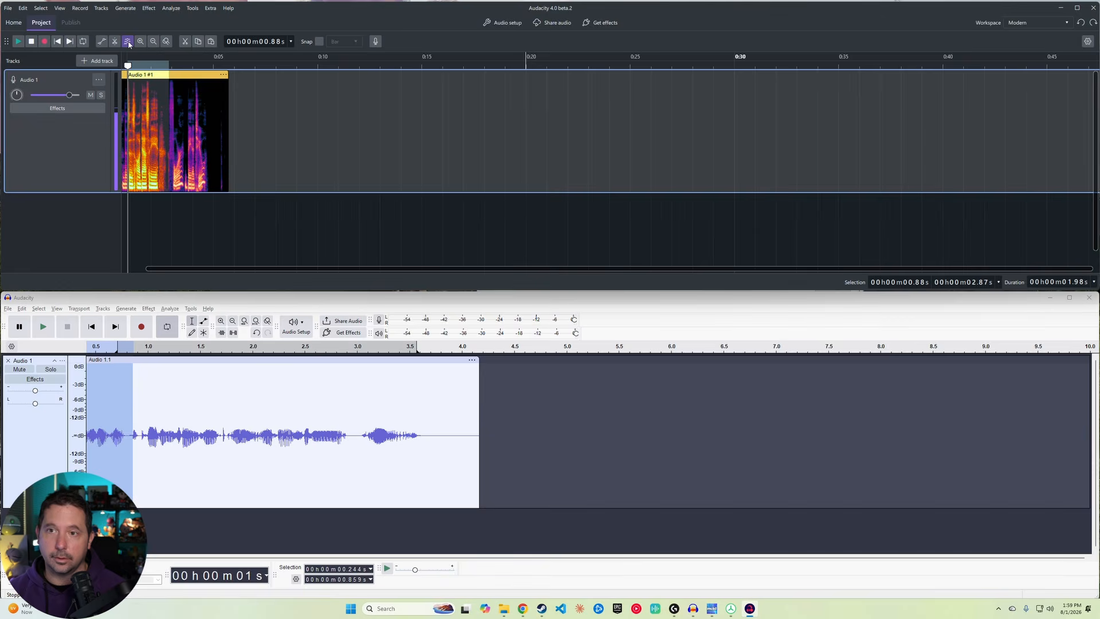
{"action": "left_click", "coordinate": [129, 43]}
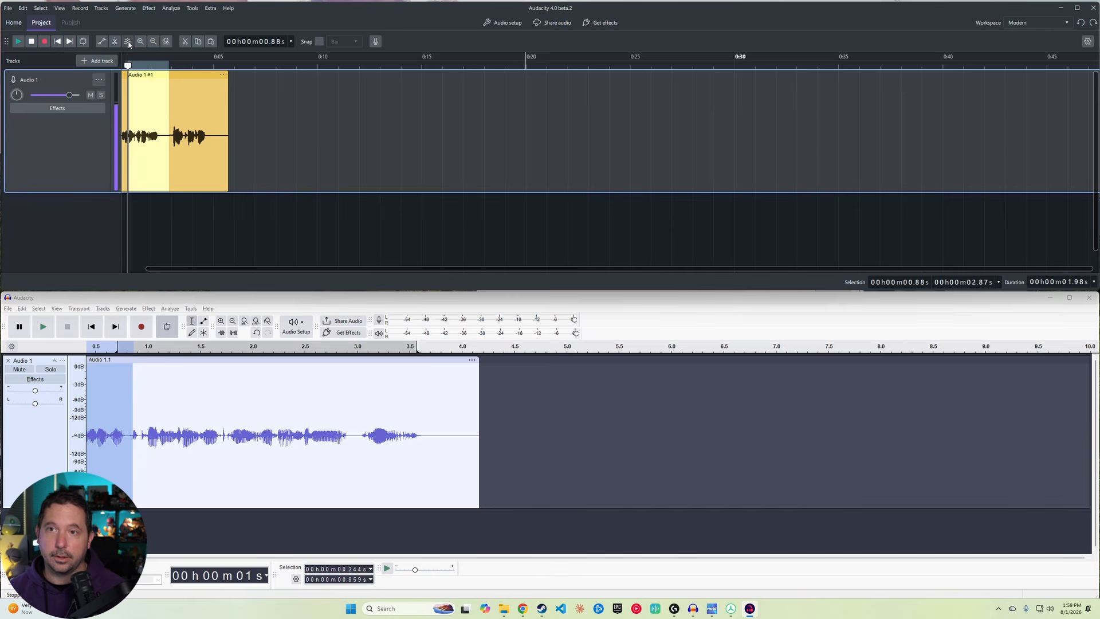
Step: Hide the Rewind to start button from the toolbar and show it again
{"action": "left_click", "coordinate": [1087, 41]}
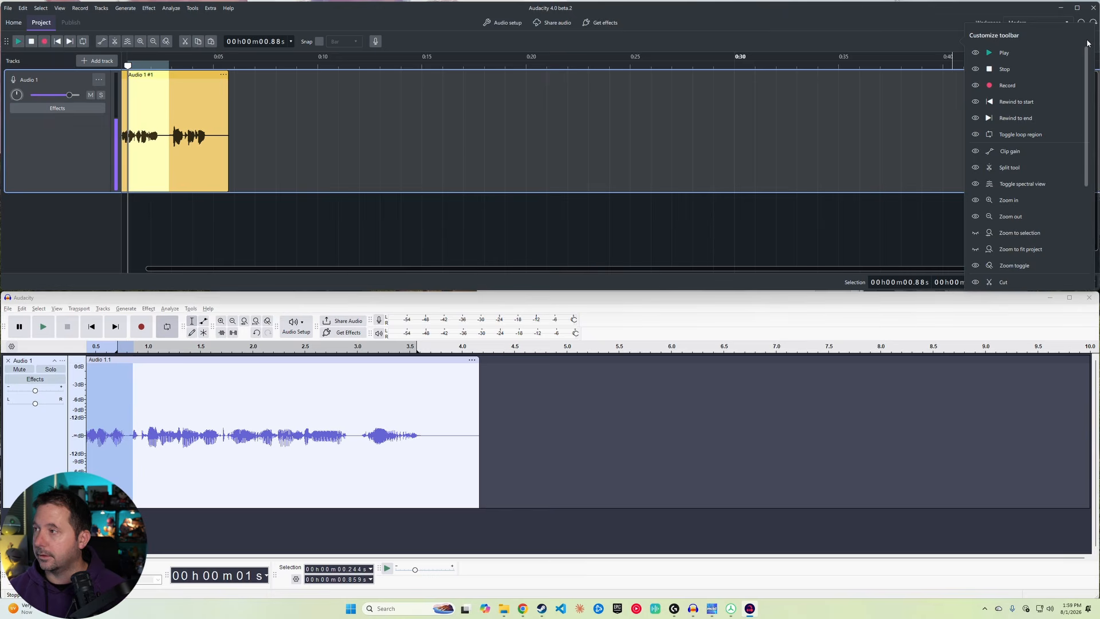
{"action": "left_click", "coordinate": [1008, 102]}
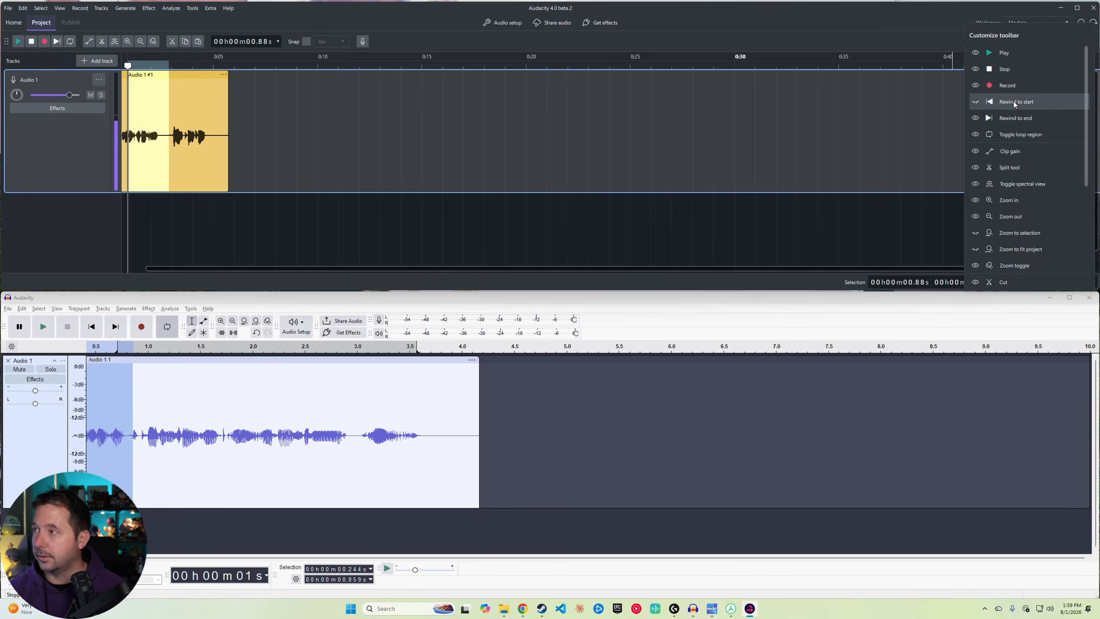
{"action": "left_click", "coordinate": [976, 104]}
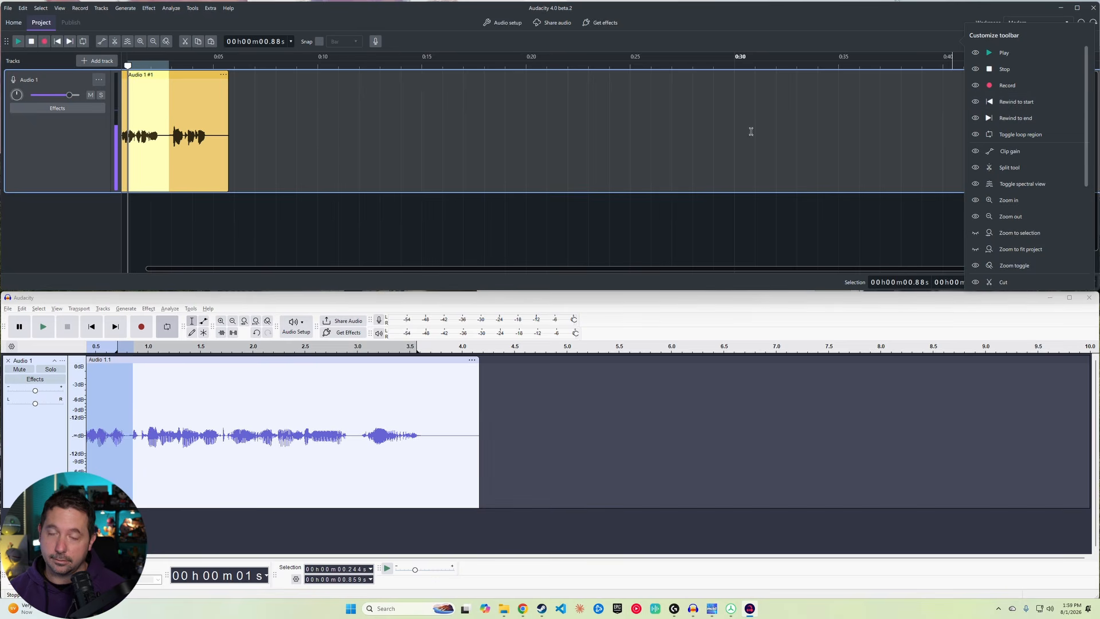
Step: Switch the track visualization to Spectrogram from the track's context menu
{"action": "right_click", "coordinate": [115, 135]}
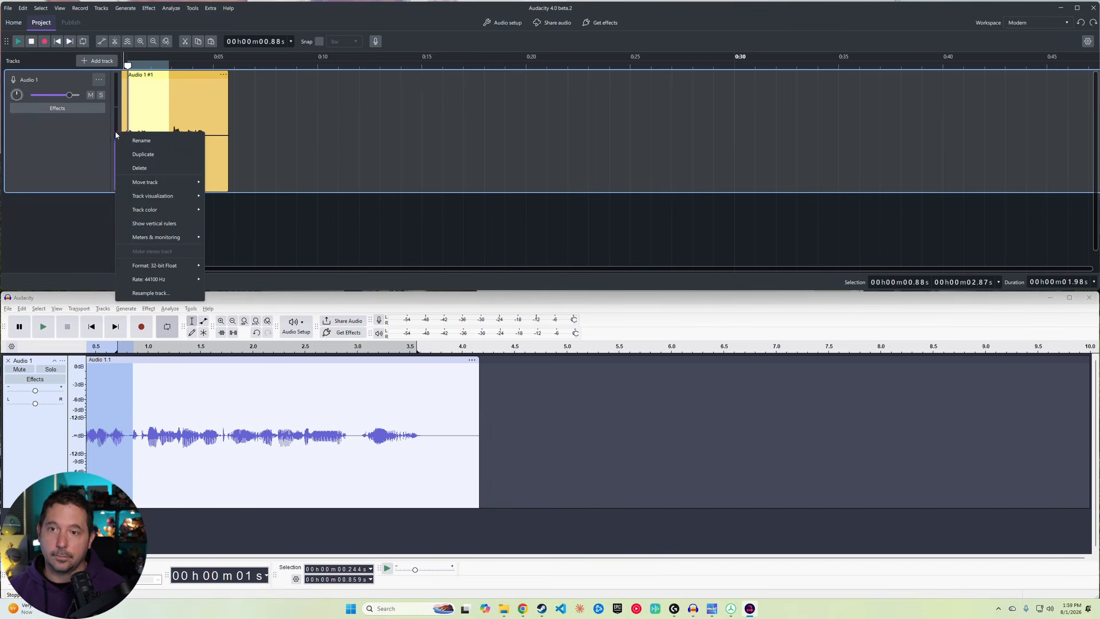
{"action": "left_click", "coordinate": [94, 147]}
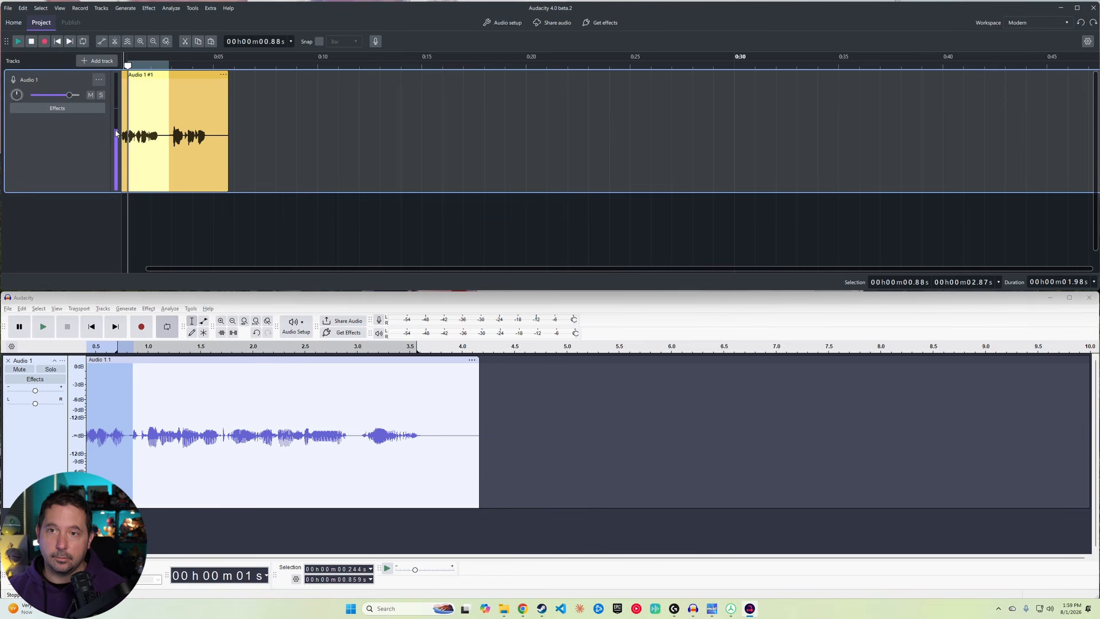
{"action": "right_click", "coordinate": [116, 133]}
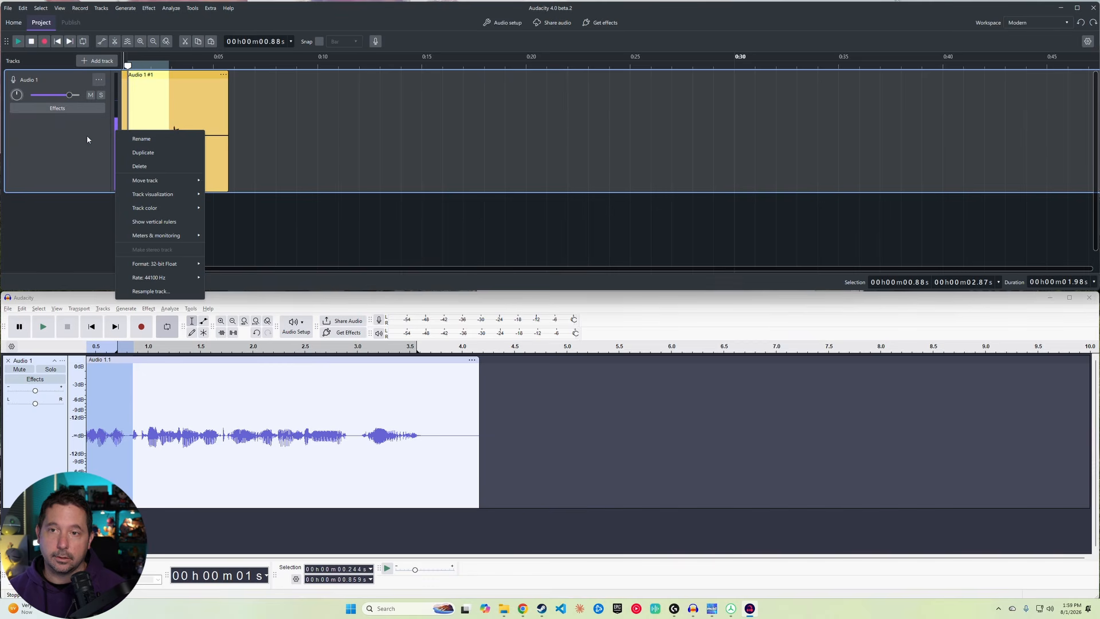
{"action": "mouse_move", "coordinate": [155, 192]}
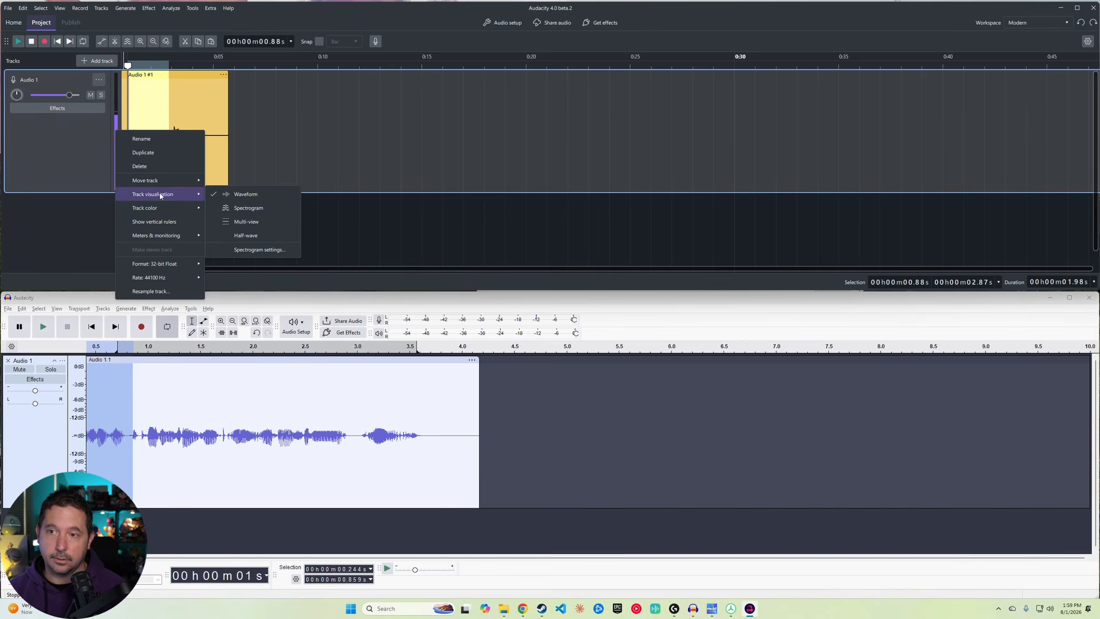
{"action": "left_click", "coordinate": [243, 210]}
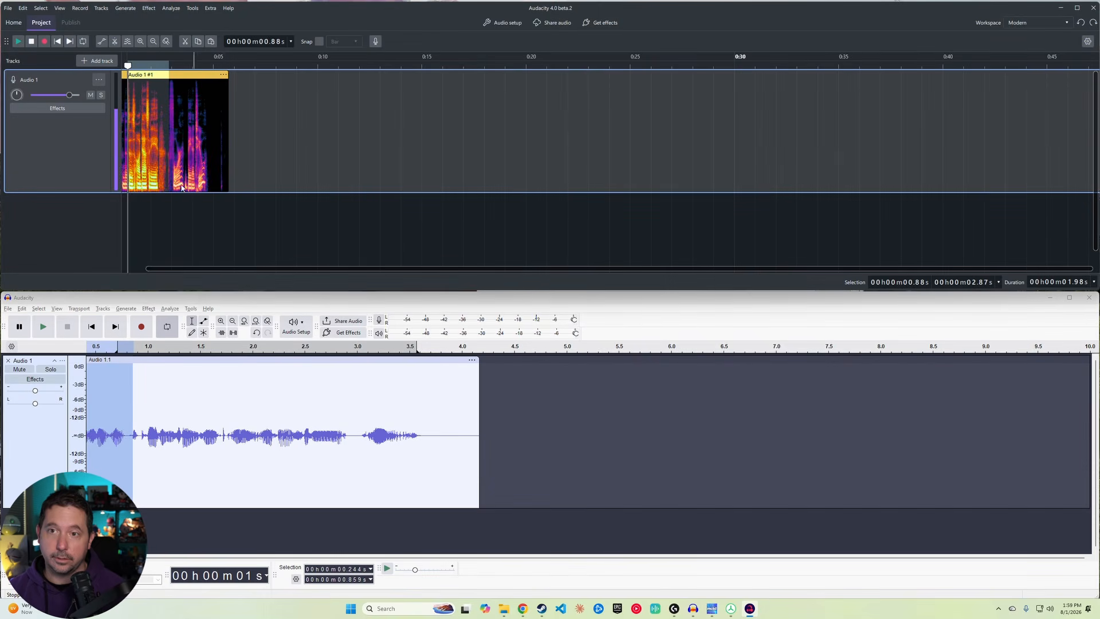
Step: Switch the Audio 1 track's visualization to Multi-view
{"action": "right_click", "coordinate": [105, 145]}
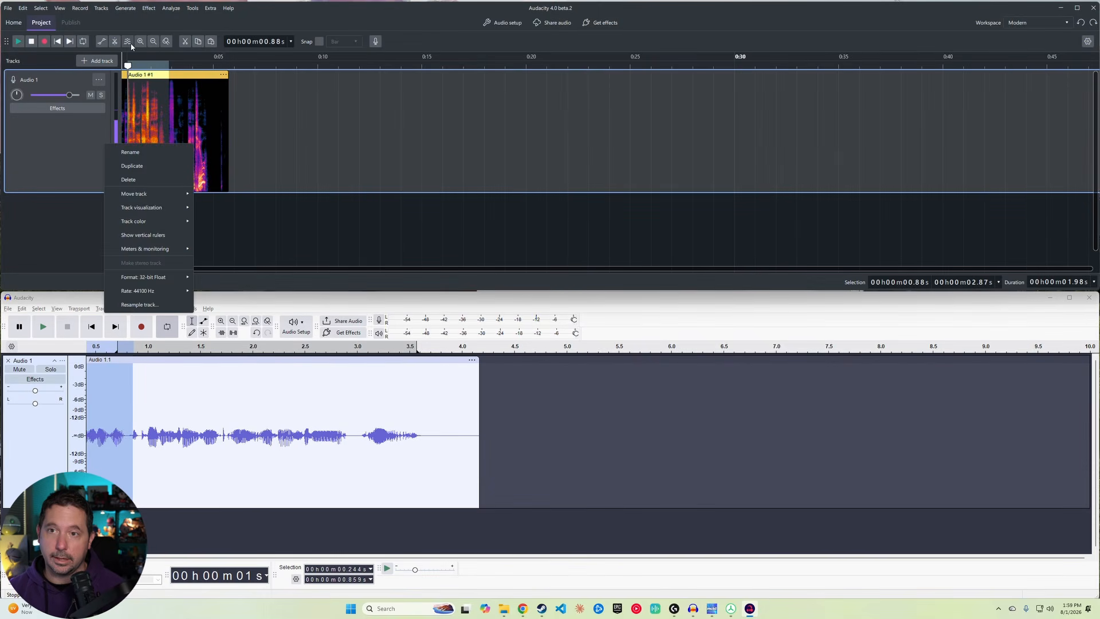
{"action": "mouse_move", "coordinate": [160, 207]}
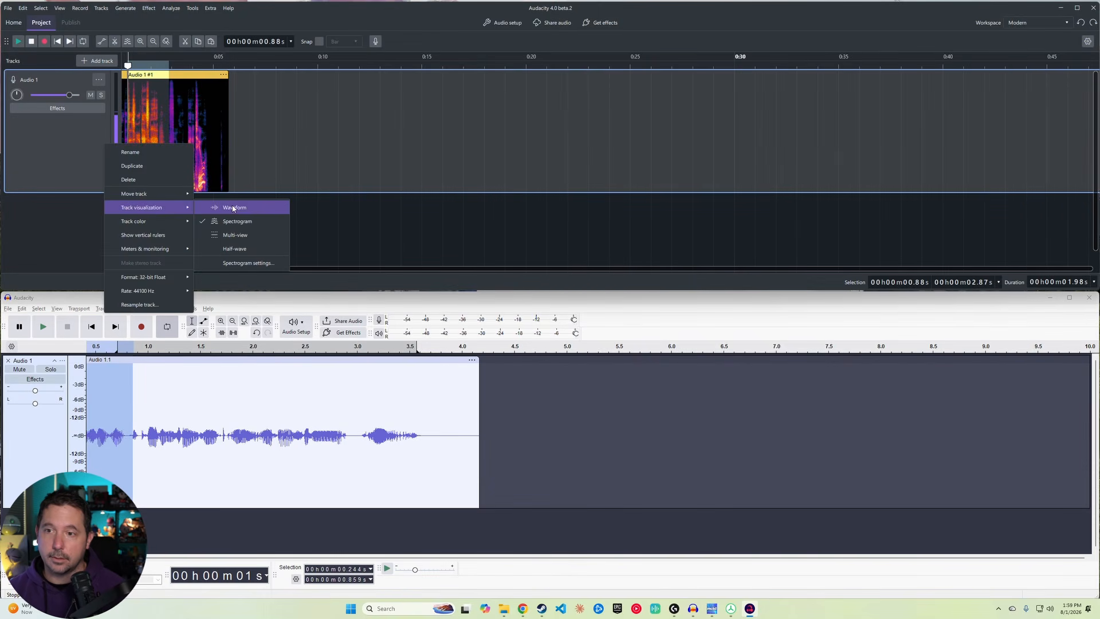
{"action": "left_click", "coordinate": [236, 235]}
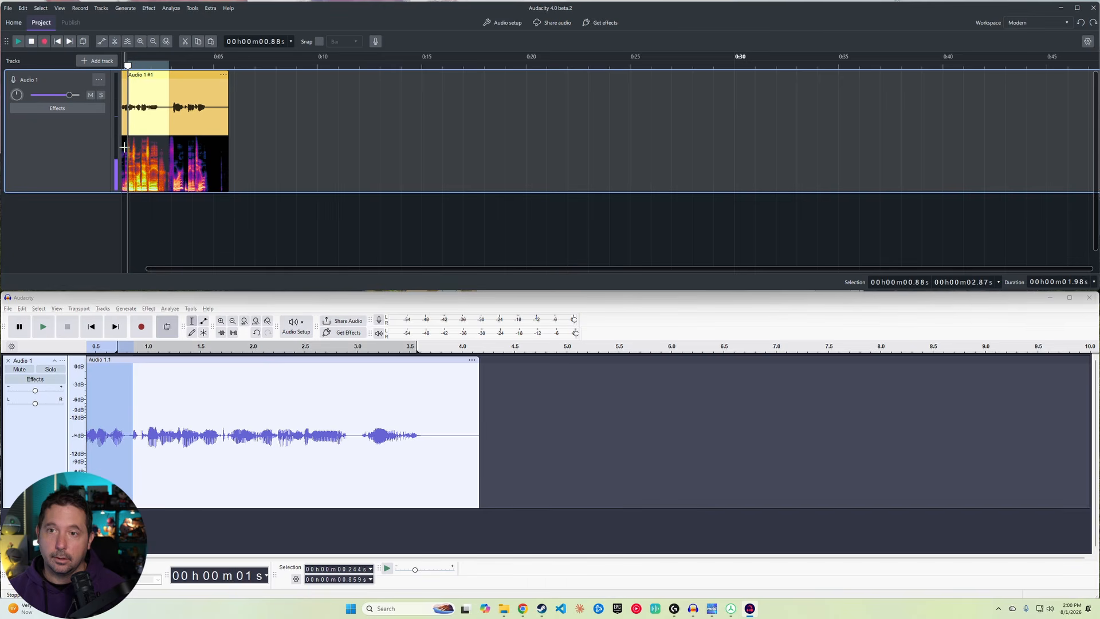
Step: Make a rectangular spectral selection on the clip's spectrogram
{"action": "left_click_drag", "start_coordinate": [130, 152], "coordinate": [156, 162]}
{"action": "left_click_drag", "start_coordinate": [173, 167], "coordinate": [129, 151]}
{"action": "left_click", "coordinate": [164, 164]}
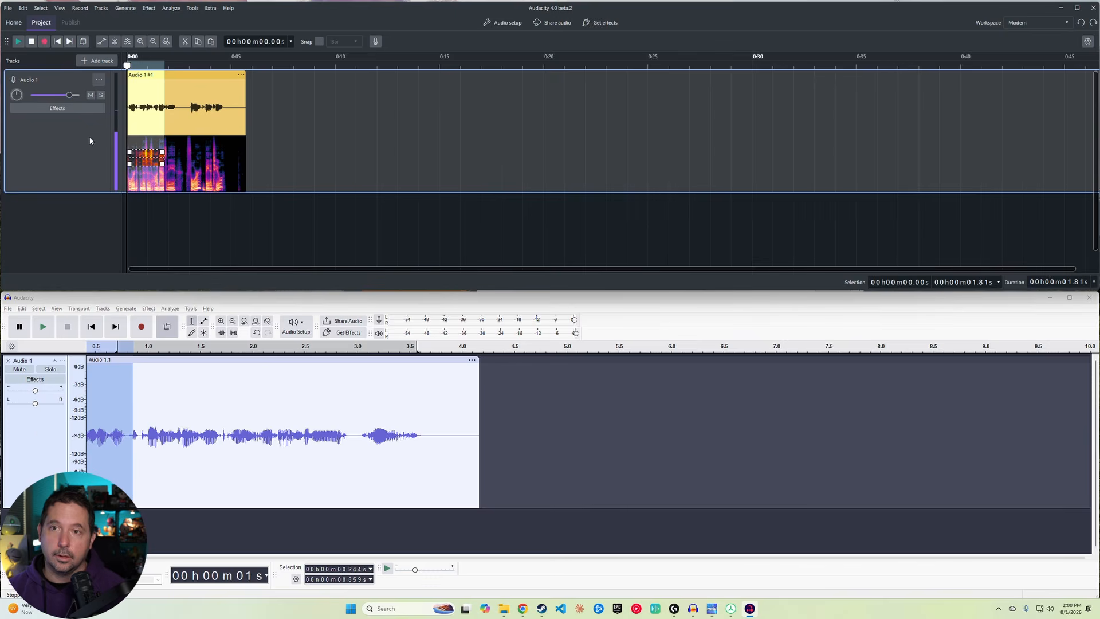
Step: In the Audacity 3 window, set the Audio 1 track's pan to 0 and its volume to 0 dB
{"action": "left_click", "coordinate": [42, 434]}
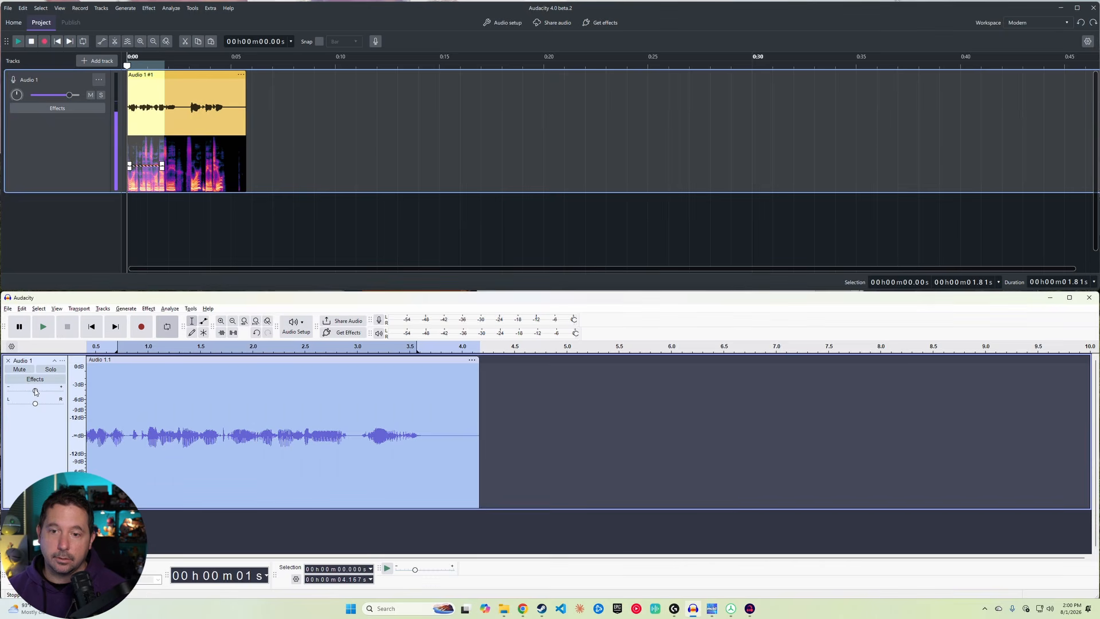
{"action": "mouse_move", "coordinate": [36, 391]}
{"action": "left_mouse_down"}
{"action": "mouse_move", "coordinate": [18, 395]}
{"action": "mouse_move", "coordinate": [36, 391]}
{"action": "mouse_move", "coordinate": [38, 405]}
{"action": "left_mouse_up"}
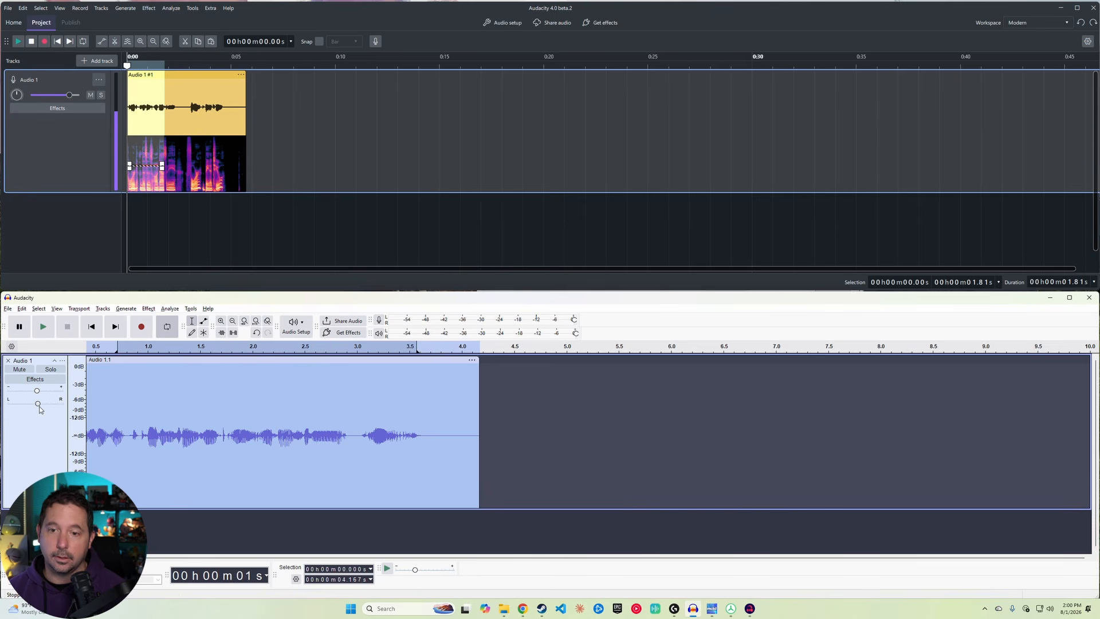
{"action": "double_click", "coordinate": [39, 405]}
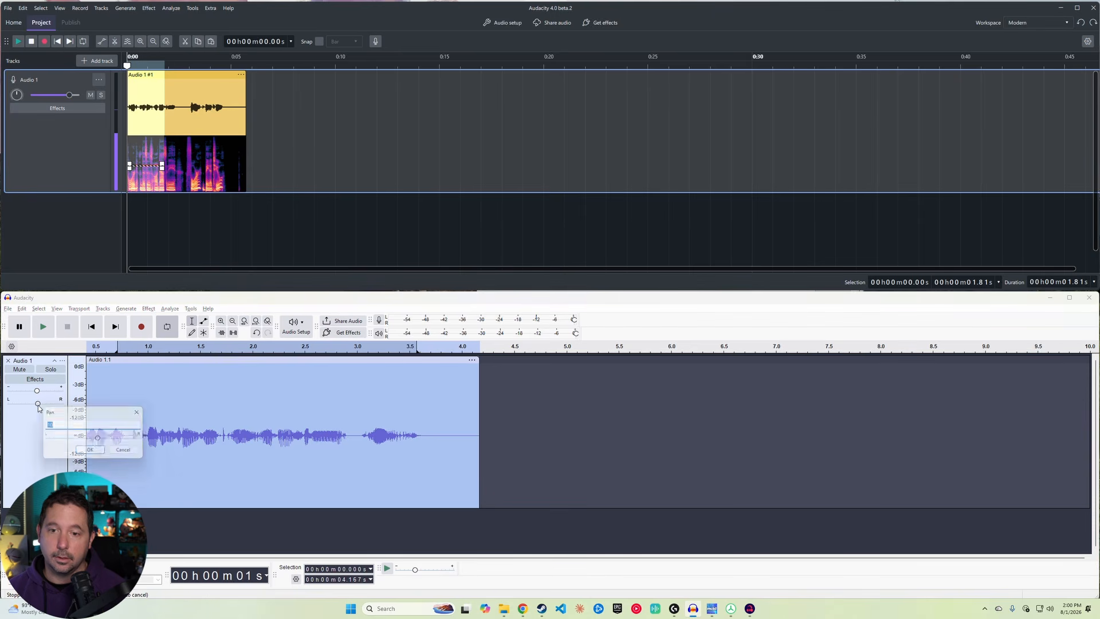
{"action": "type", "text": "0"}
{"action": "left_click", "coordinate": [92, 451]}
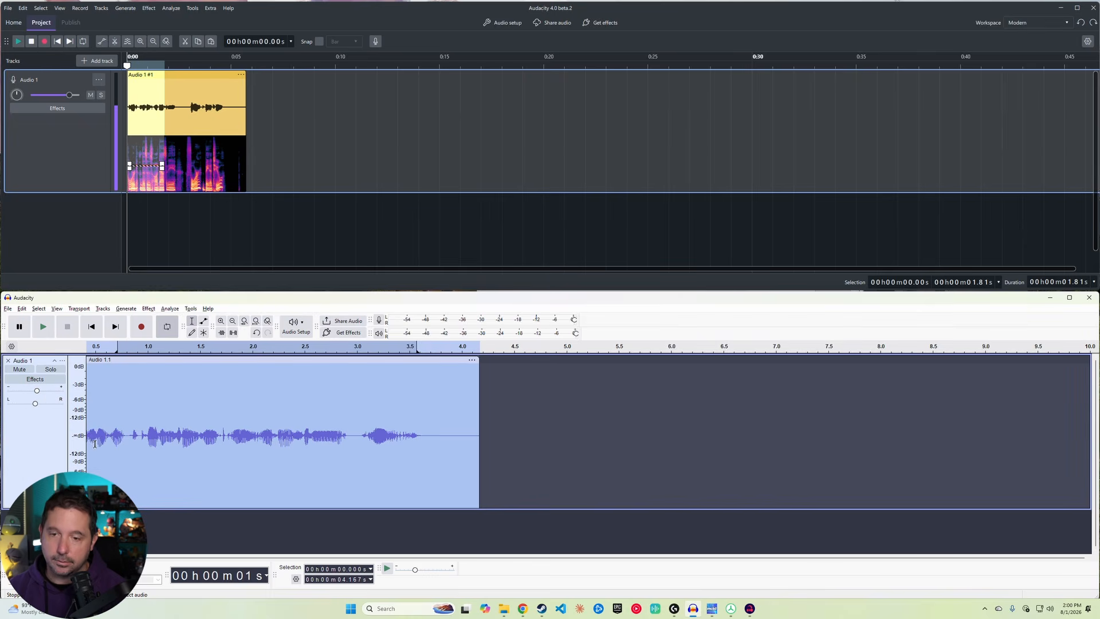
{"action": "double_click", "coordinate": [36, 390]}
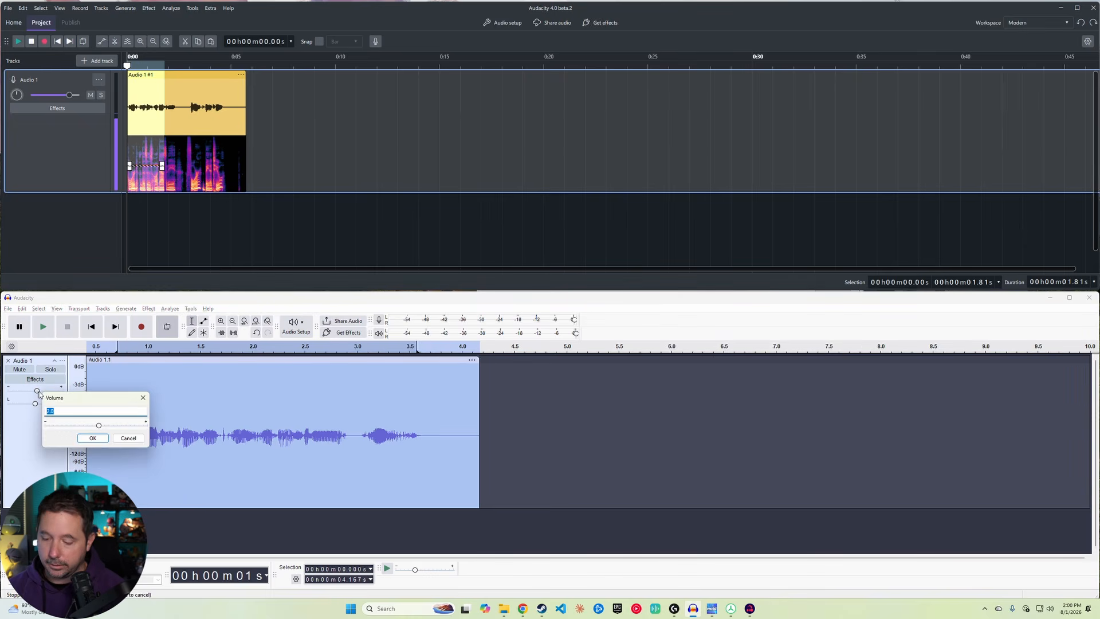
{"action": "type", "text": "0"}
{"action": "key", "text": "Return"}
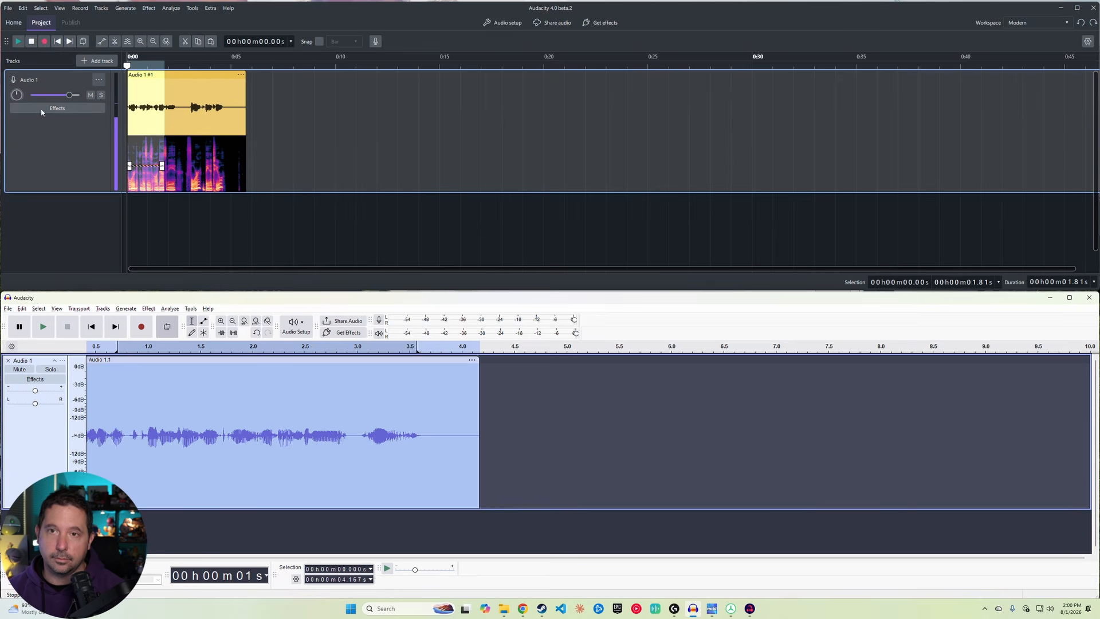
Step: Adjust the Audio 1 track's pan knob and volume slider, ending with pan at 0
{"action": "left_click_drag", "start_coordinate": [16, 95], "coordinate": [20, 63]}
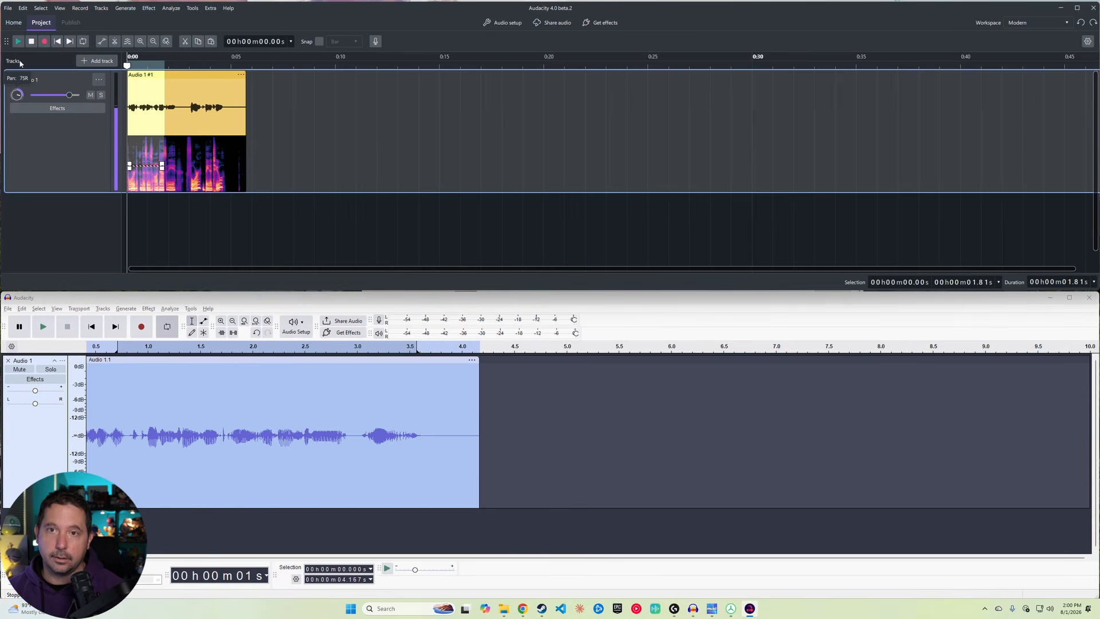
{"action": "left_click_drag", "start_coordinate": [17, 137], "coordinate": [20, 96]}
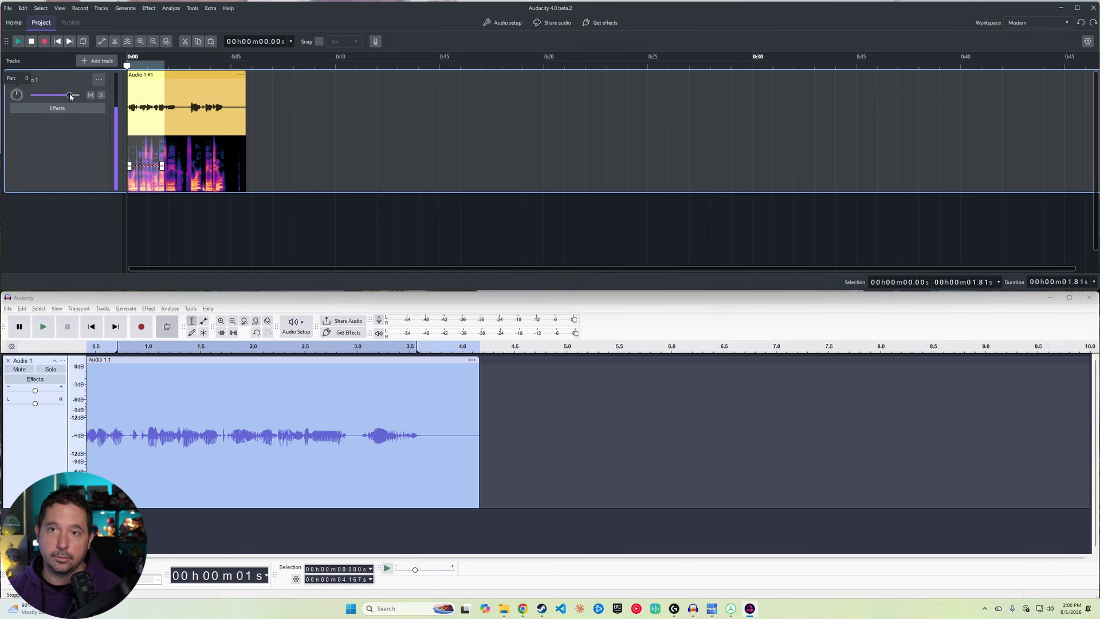
{"action": "left_click_drag", "start_coordinate": [70, 96], "coordinate": [61, 99]}
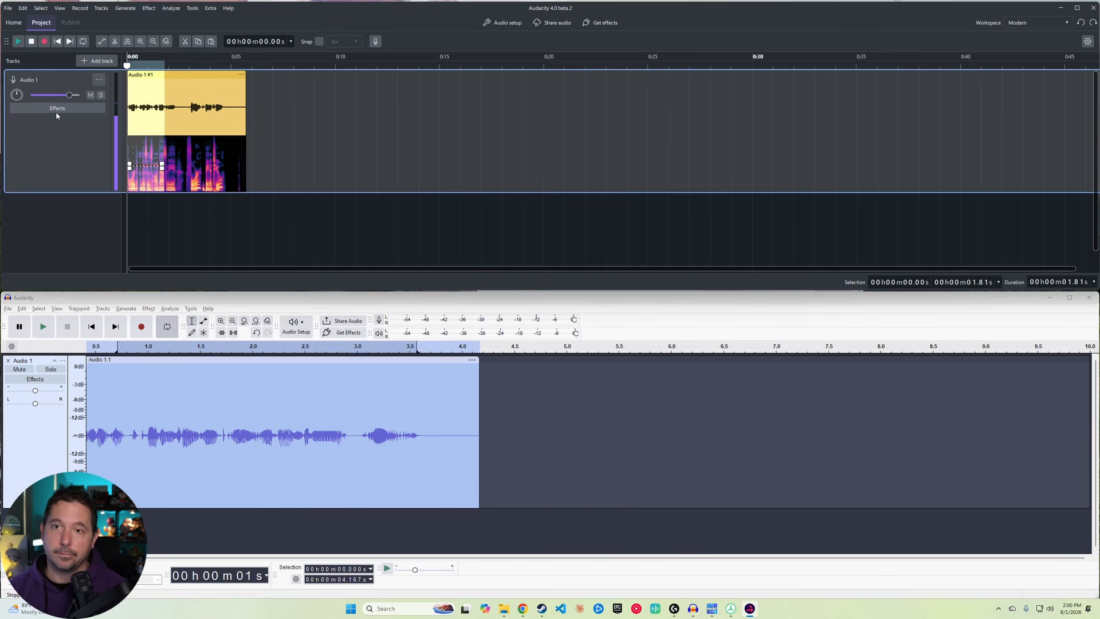
Step: Add a Compressor realtime effect to Audio 1 with a ratio of 12.63 and briefly bypass it
{"action": "left_click", "coordinate": [56, 109]}
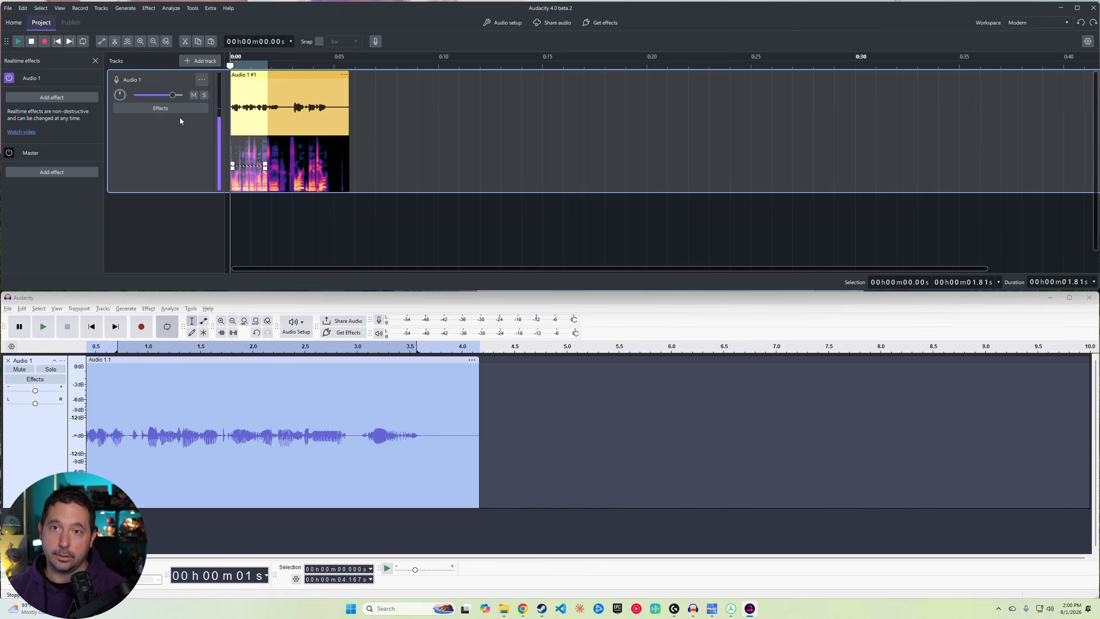
{"action": "left_click", "coordinate": [63, 97]}
{"action": "mouse_move", "coordinate": [60, 110]}
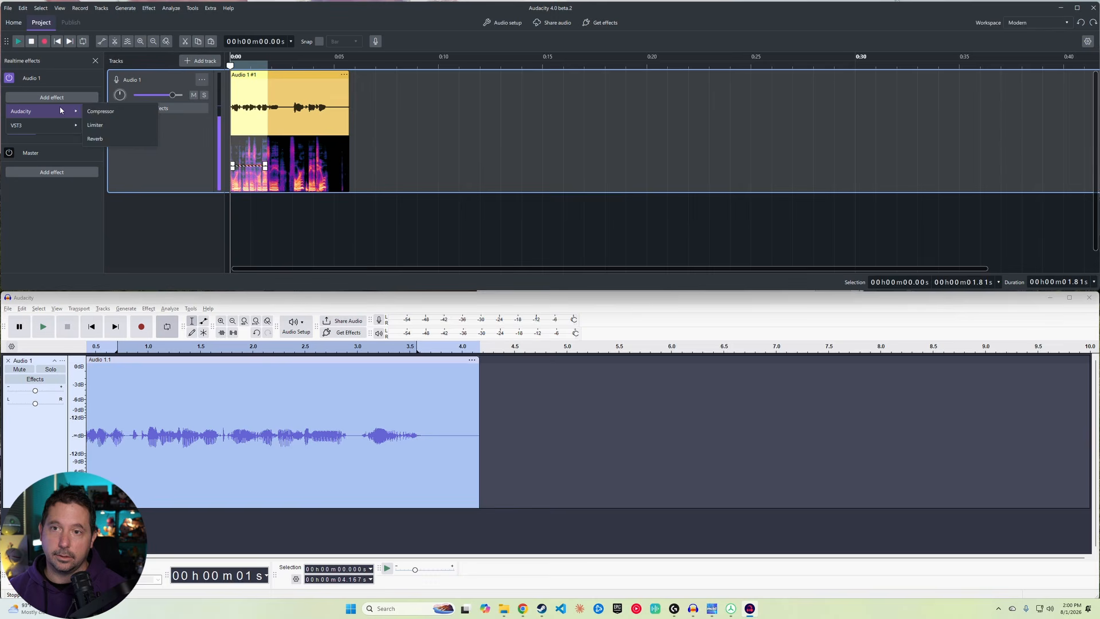
{"action": "left_click", "coordinate": [100, 111]}
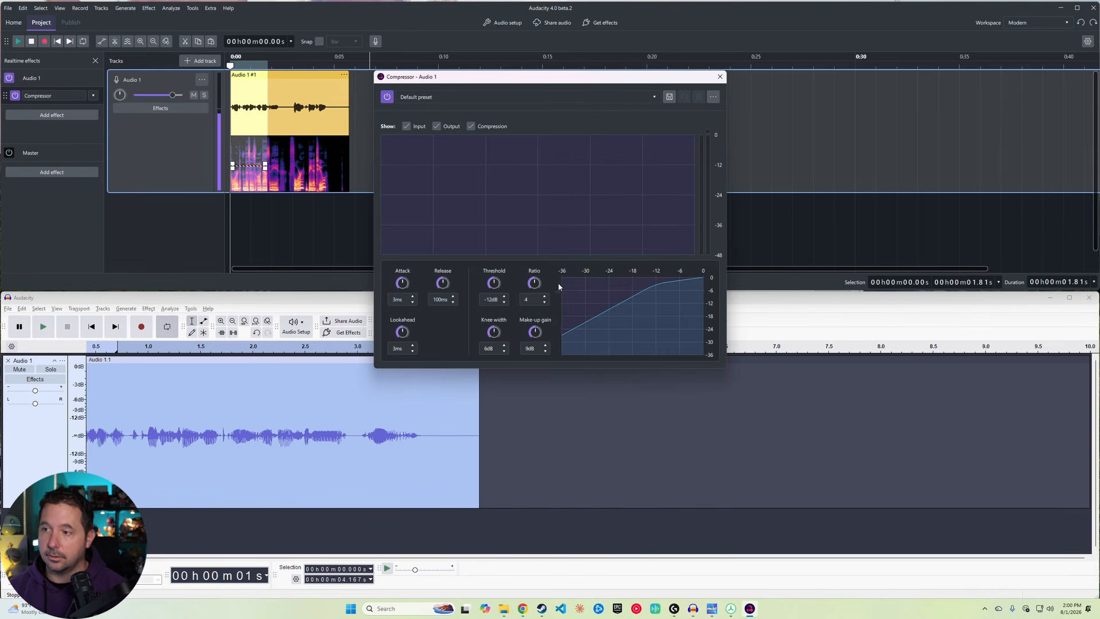
{"action": "left_click_drag", "start_coordinate": [534, 284], "coordinate": [550, 281]}
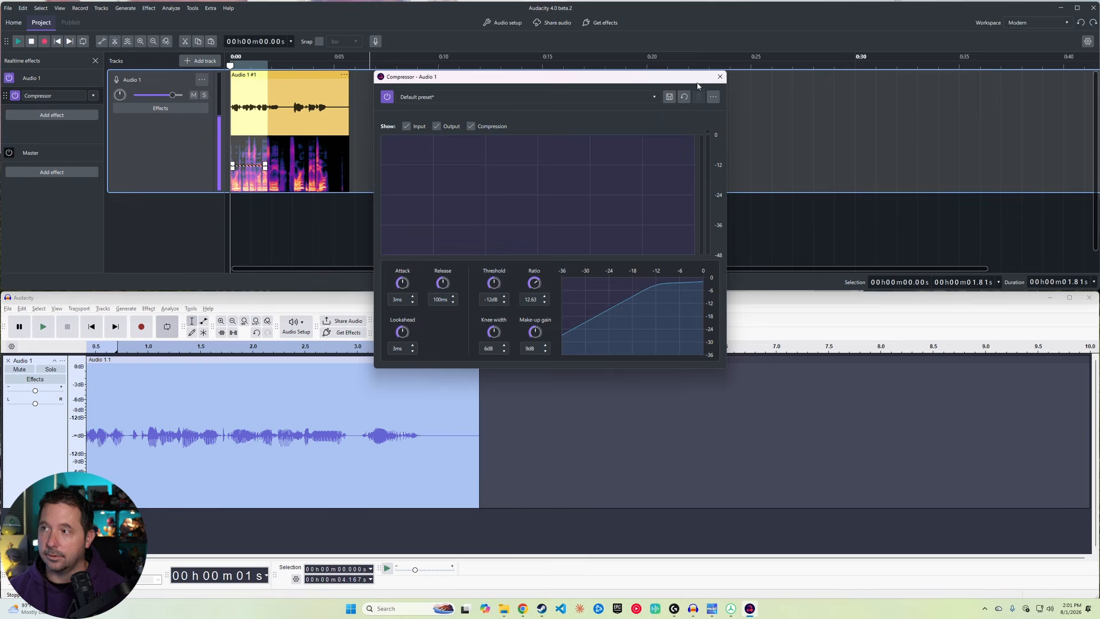
{"action": "left_click", "coordinate": [719, 77]}
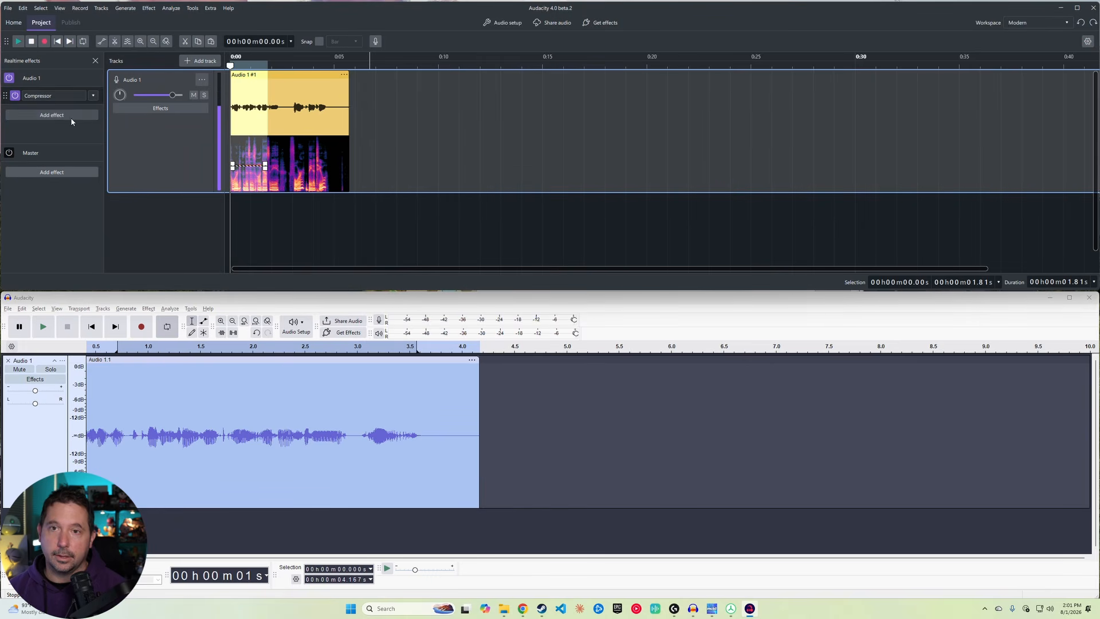
{"action": "left_click", "coordinate": [15, 96]}
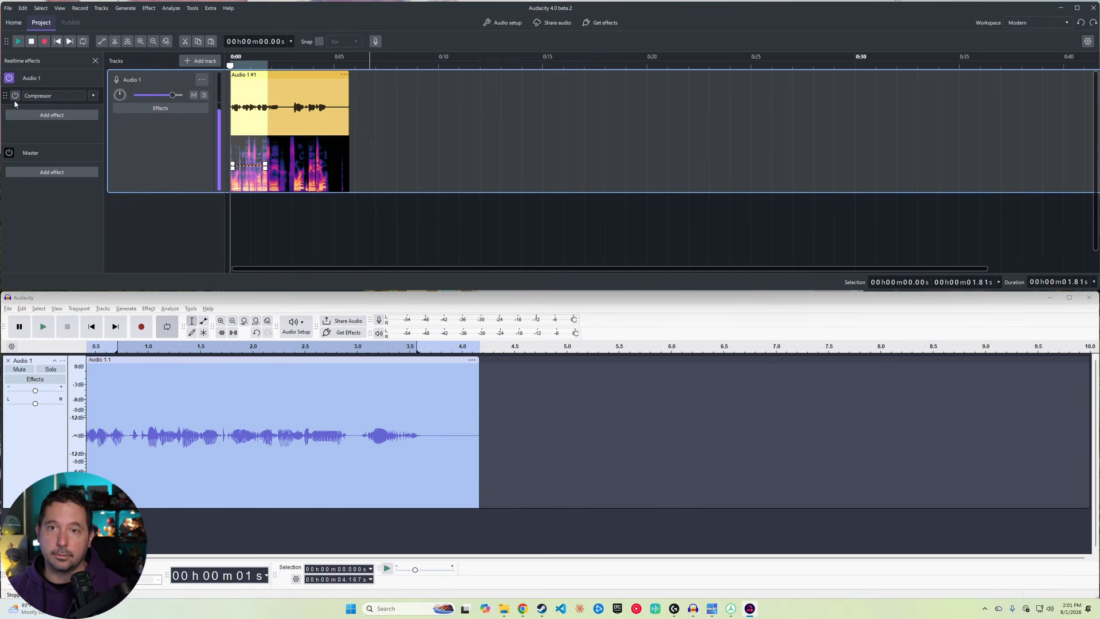
{"action": "left_click", "coordinate": [16, 96]}
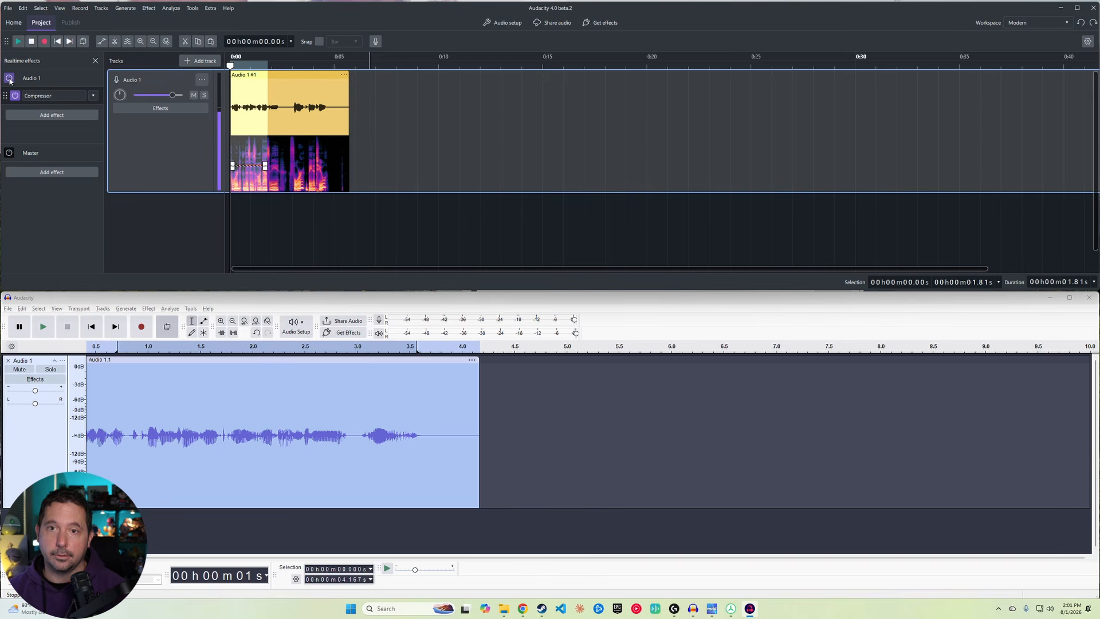
Step: Add the Auburn Sounds Renegate VST3 effect to the Master and adjust its gain map curve
{"action": "left_click", "coordinate": [55, 173]}
{"action": "mouse_move", "coordinate": [63, 200]}
{"action": "mouse_move", "coordinate": [125, 201]}
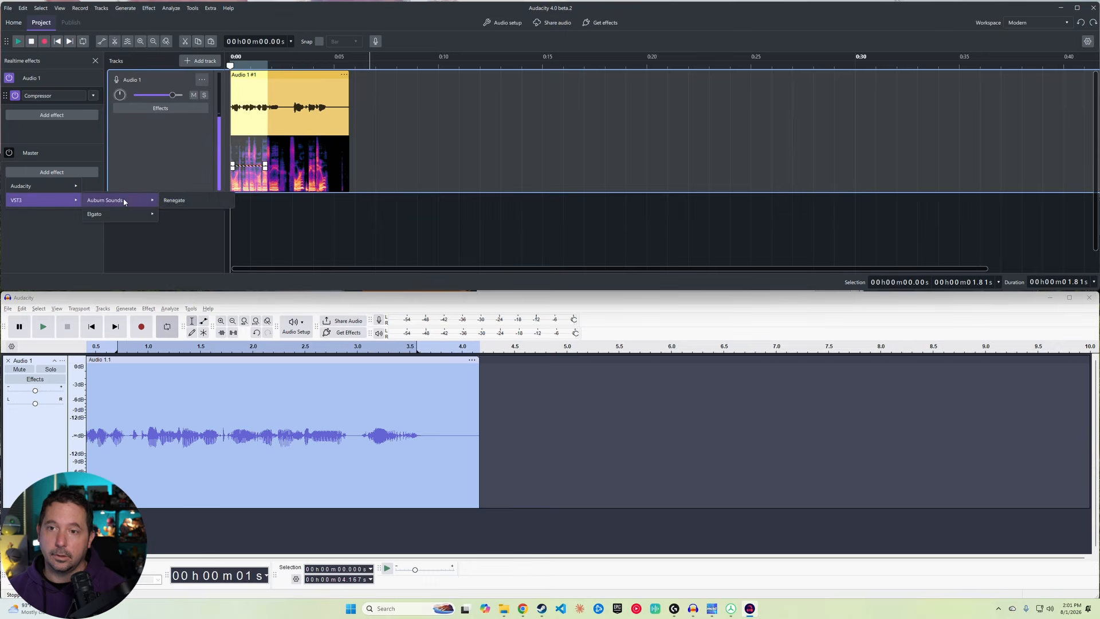
{"action": "left_click", "coordinate": [173, 201]}
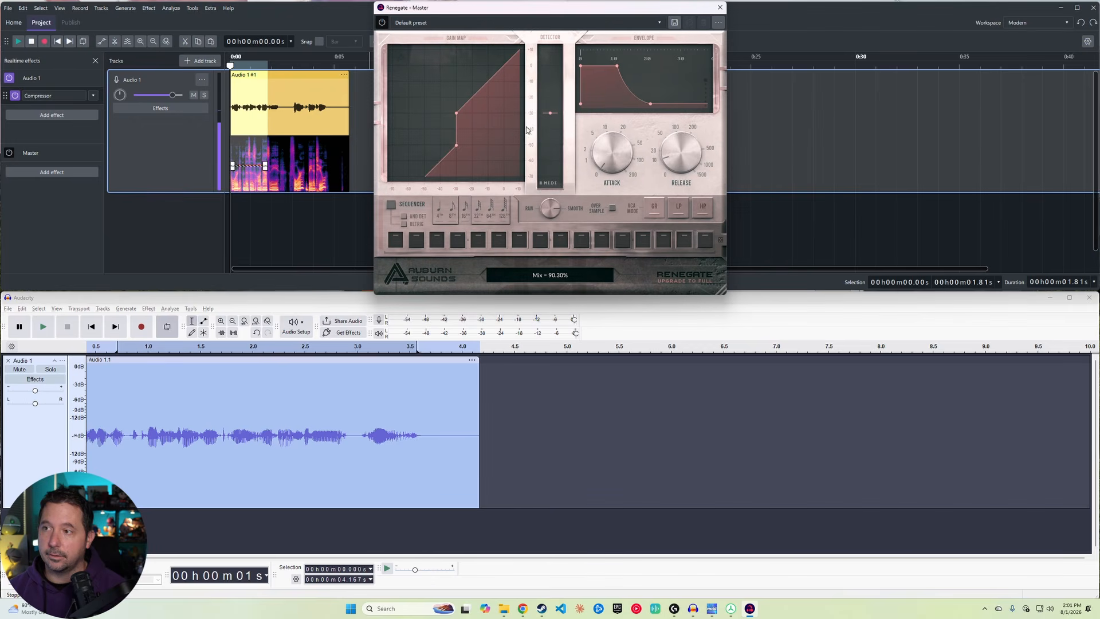
{"action": "left_click_drag", "start_coordinate": [550, 114], "coordinate": [550, 147]}
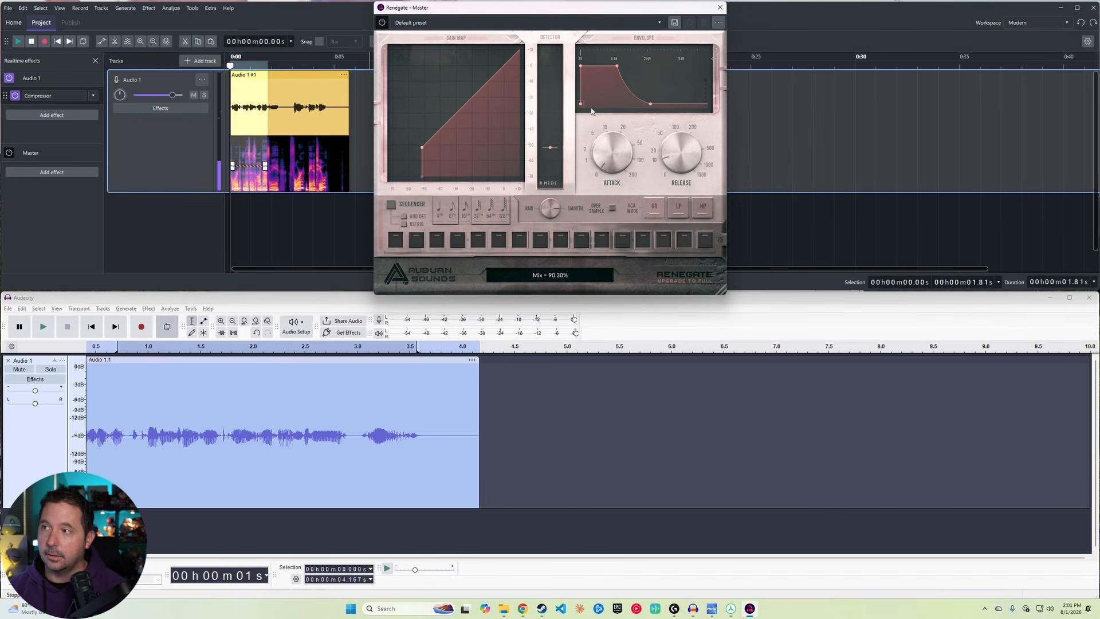
{"action": "left_click", "coordinate": [719, 8]}
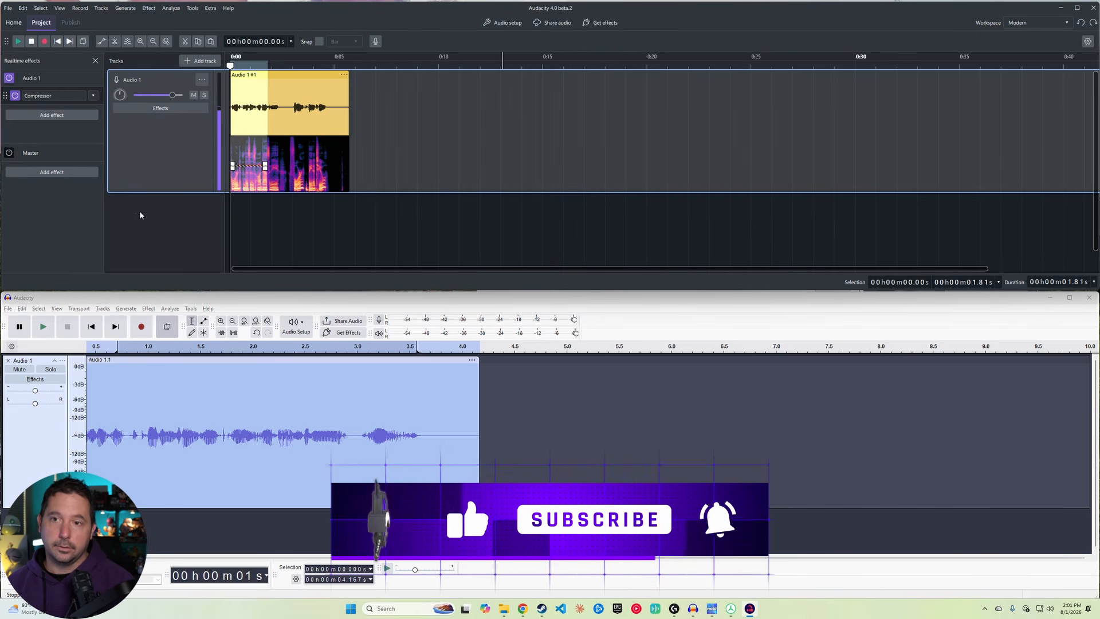
Step: Add a new stereo track to the project
{"action": "left_click", "coordinate": [201, 61]}
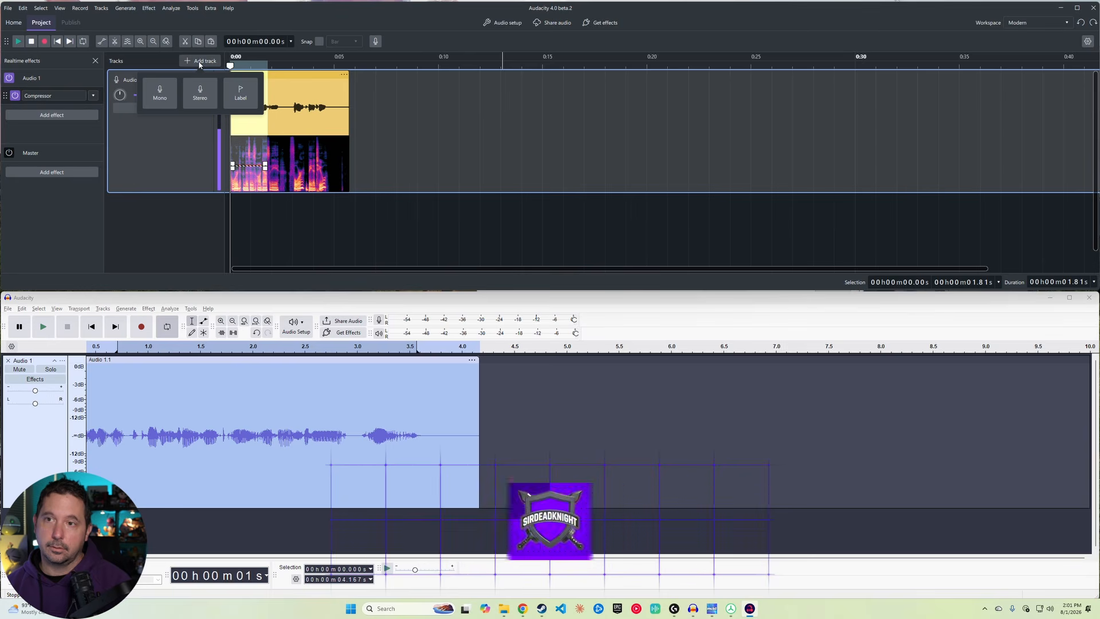
{"action": "left_click", "coordinate": [202, 97]}
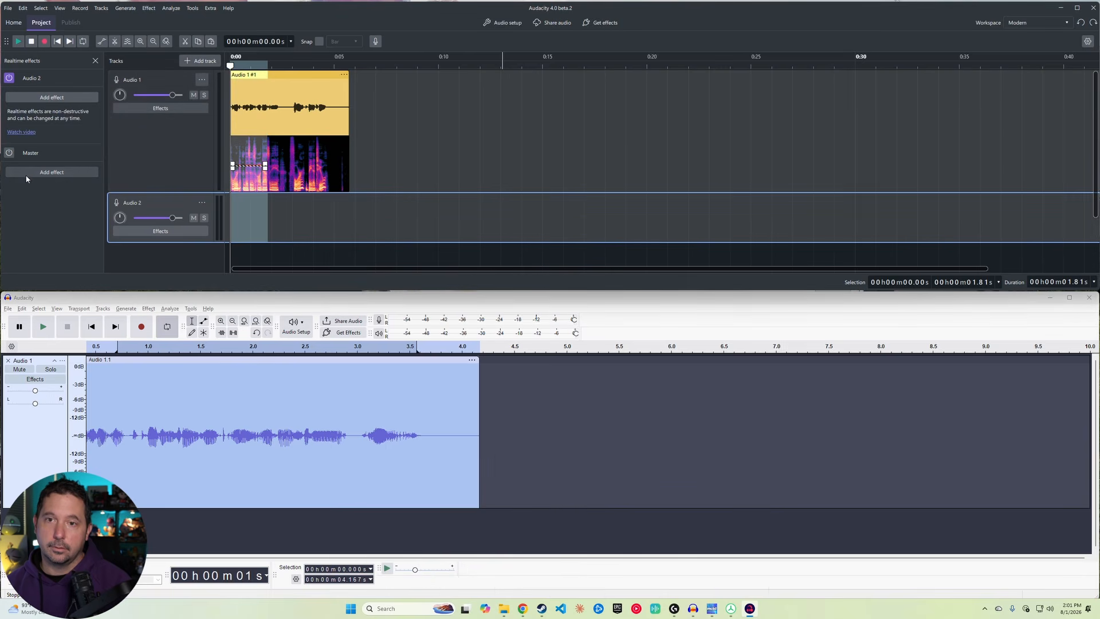
Step: Add a Compressor realtime effect to the Master and load its Modern preset
{"action": "left_click", "coordinate": [49, 174]}
{"action": "mouse_move", "coordinate": [53, 188]}
{"action": "left_click", "coordinate": [100, 186]}
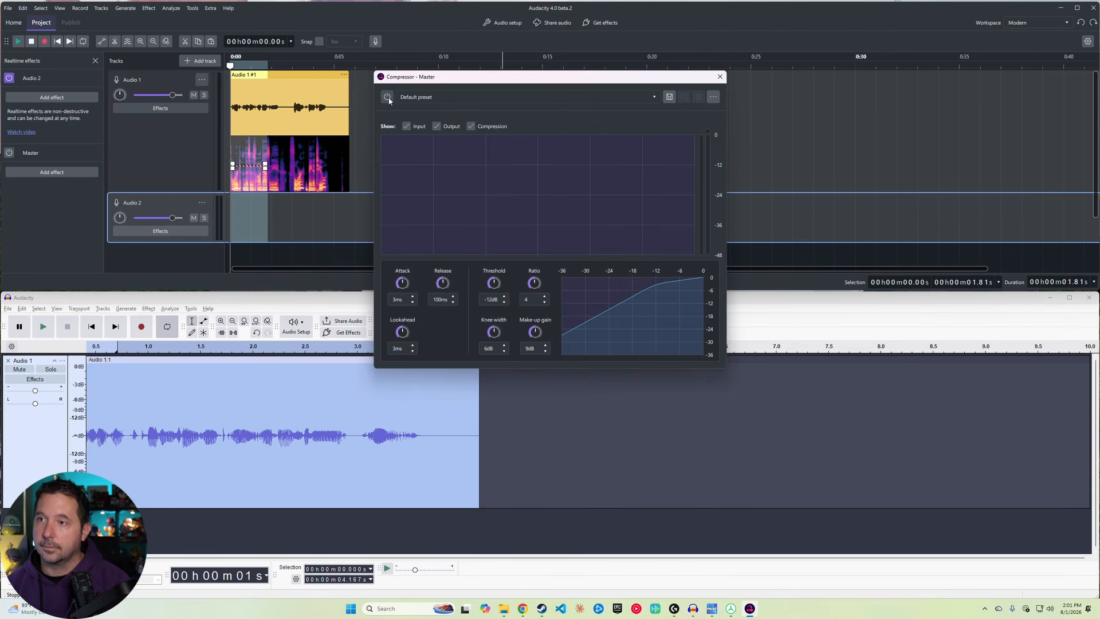
{"action": "left_click", "coordinate": [415, 99]}
{"action": "left_click", "coordinate": [419, 108]}
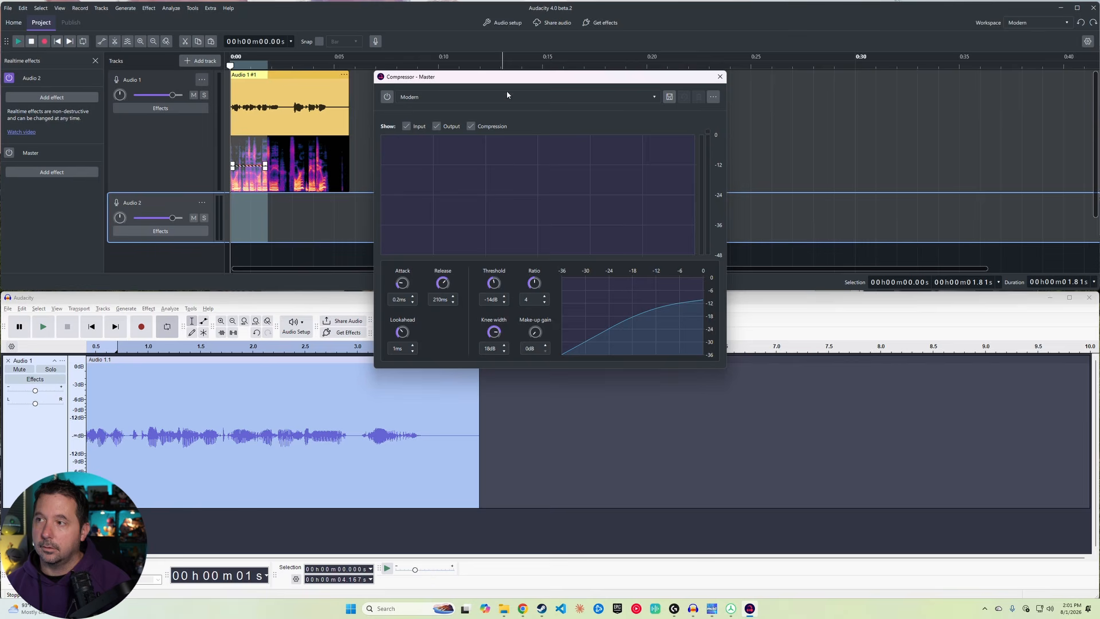
{"action": "left_click", "coordinate": [720, 76]}
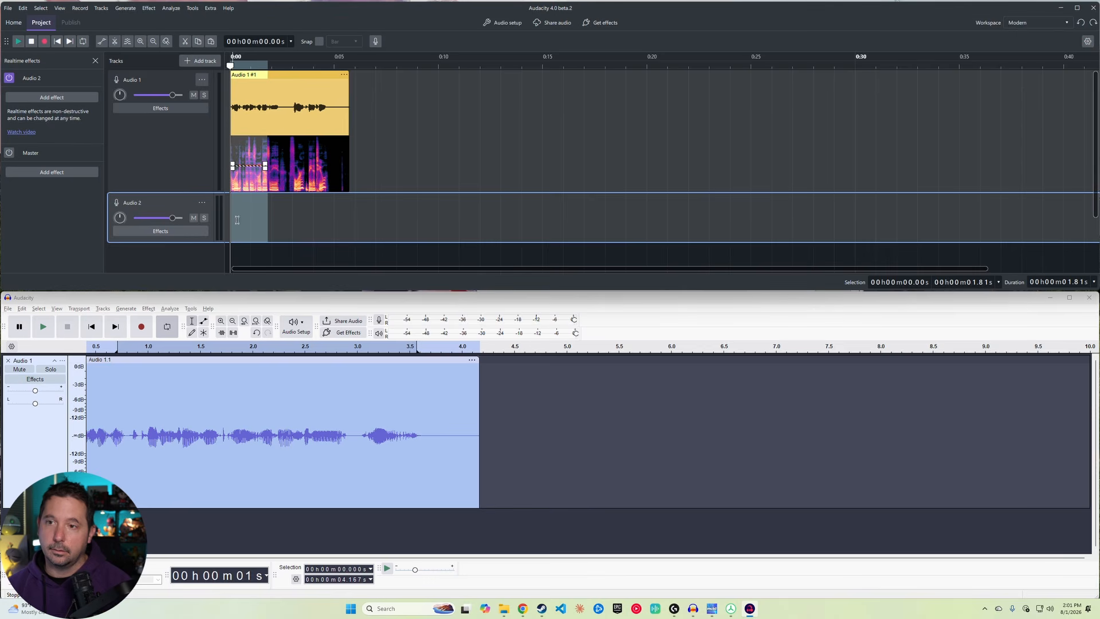
Step: Record a new clip on Audio 2 starting at about 5.7 seconds
{"action": "left_click", "coordinate": [205, 156]}
{"action": "left_click", "coordinate": [187, 204]}
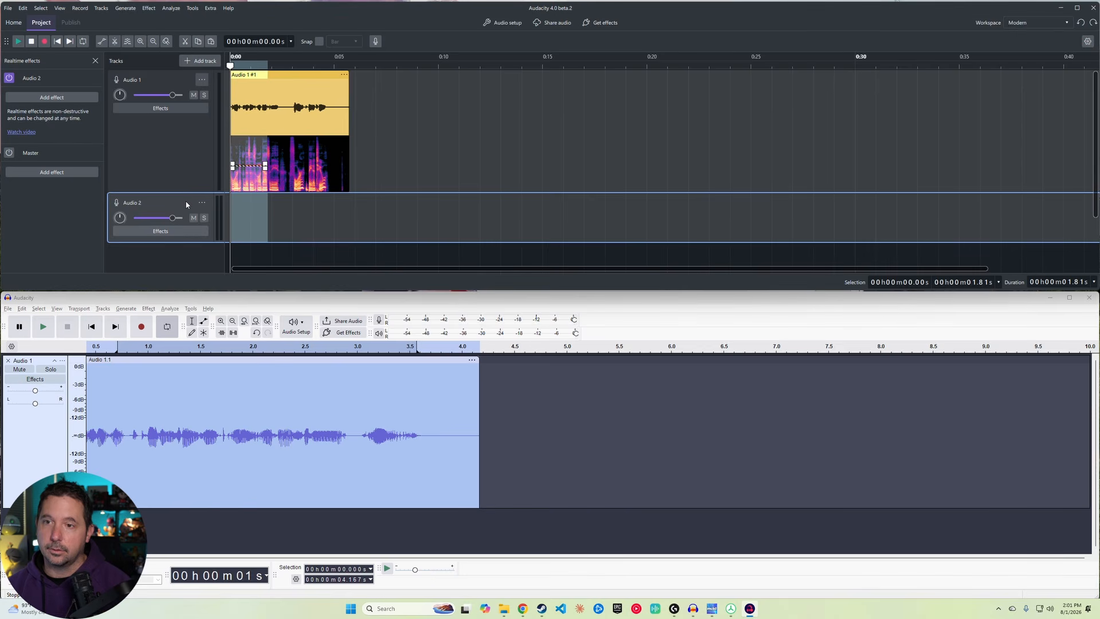
{"action": "left_click", "coordinate": [349, 63]}
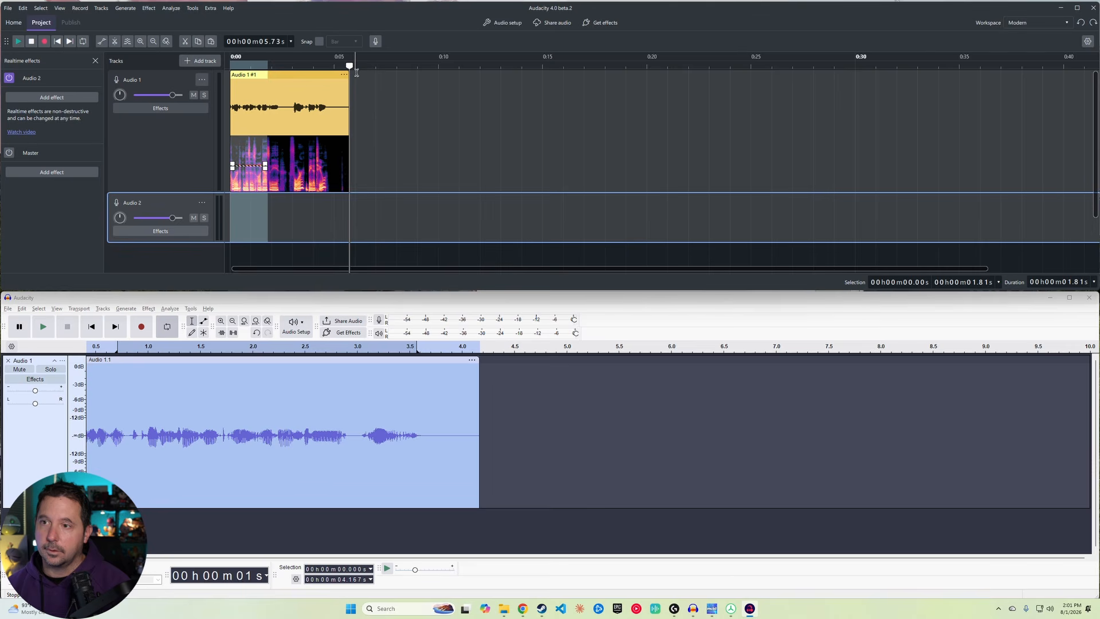
{"action": "key", "text": "r"}
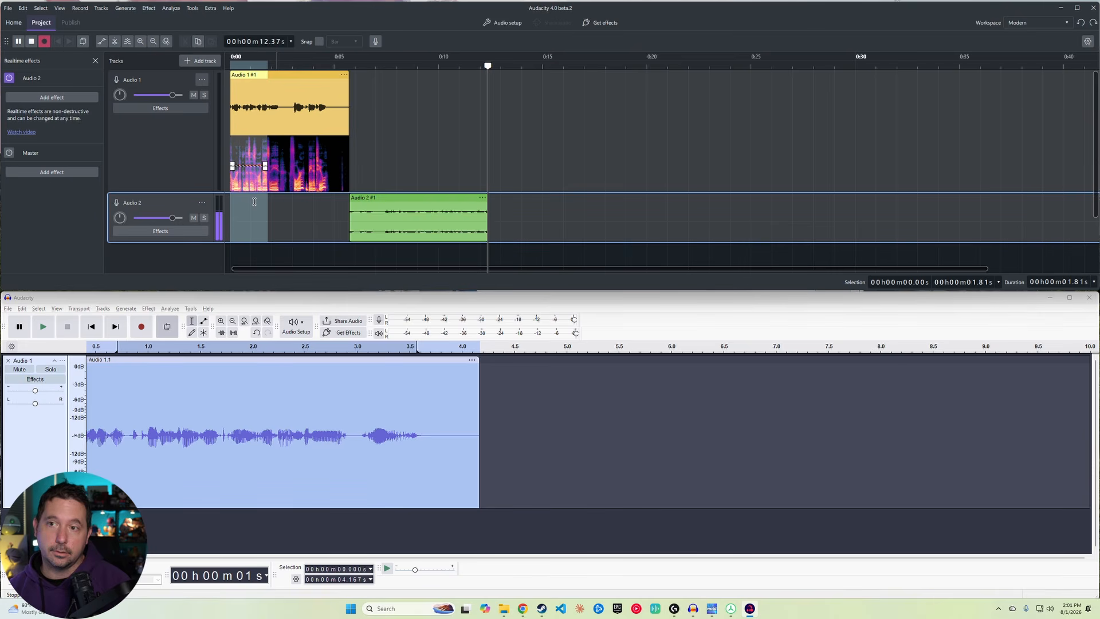
{"action": "key", "text": "space"}
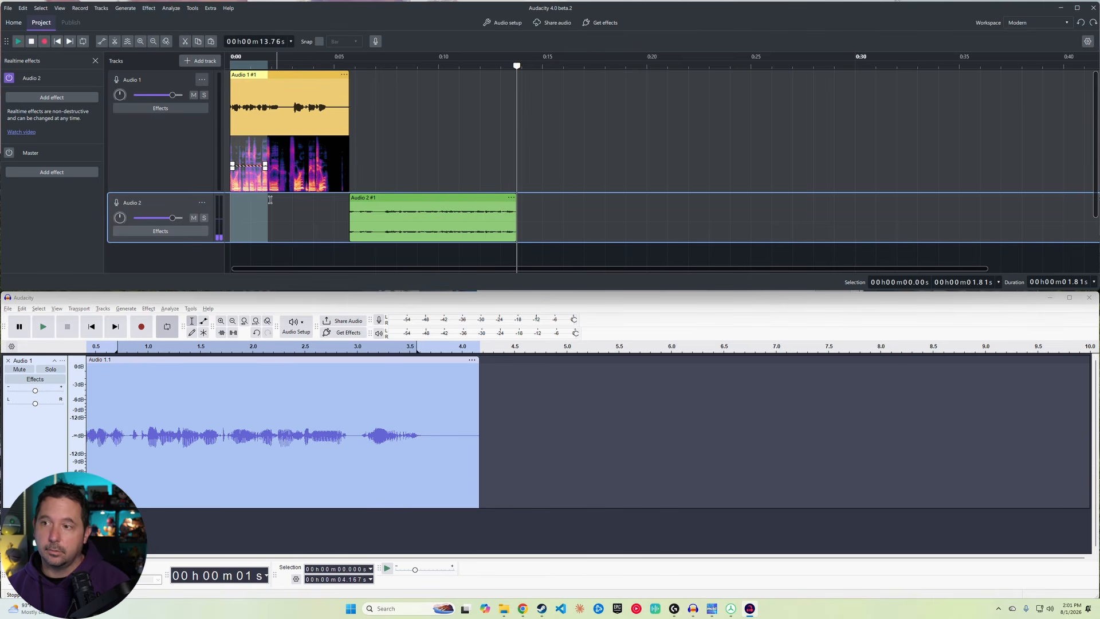
Step: Add a new label track to the project
{"action": "right_click", "coordinate": [401, 217]}
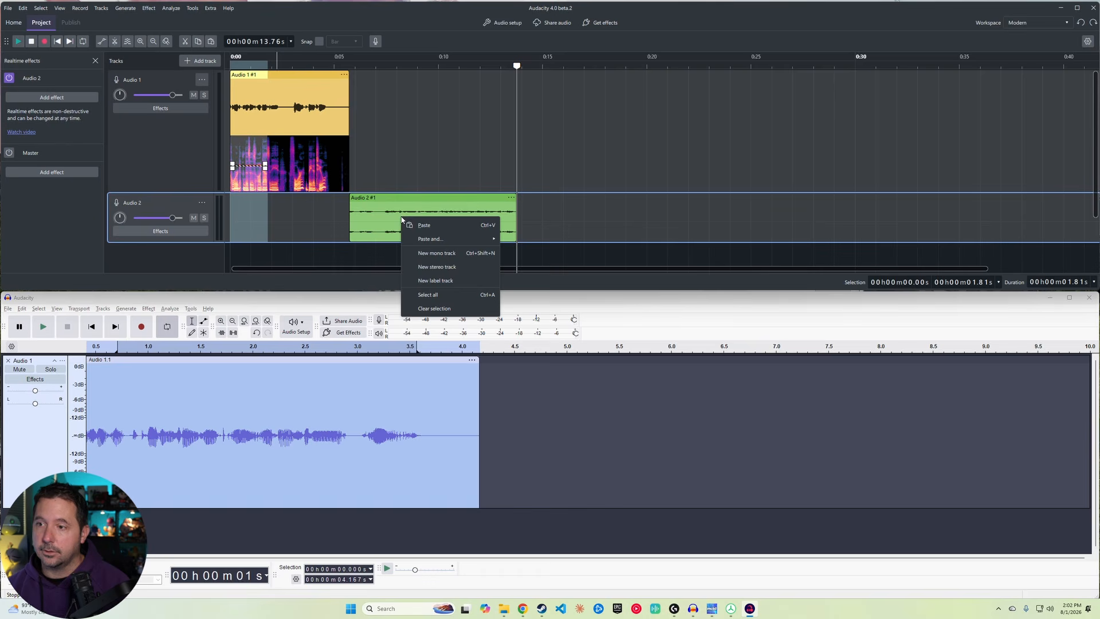
{"action": "left_click", "coordinate": [460, 281]}
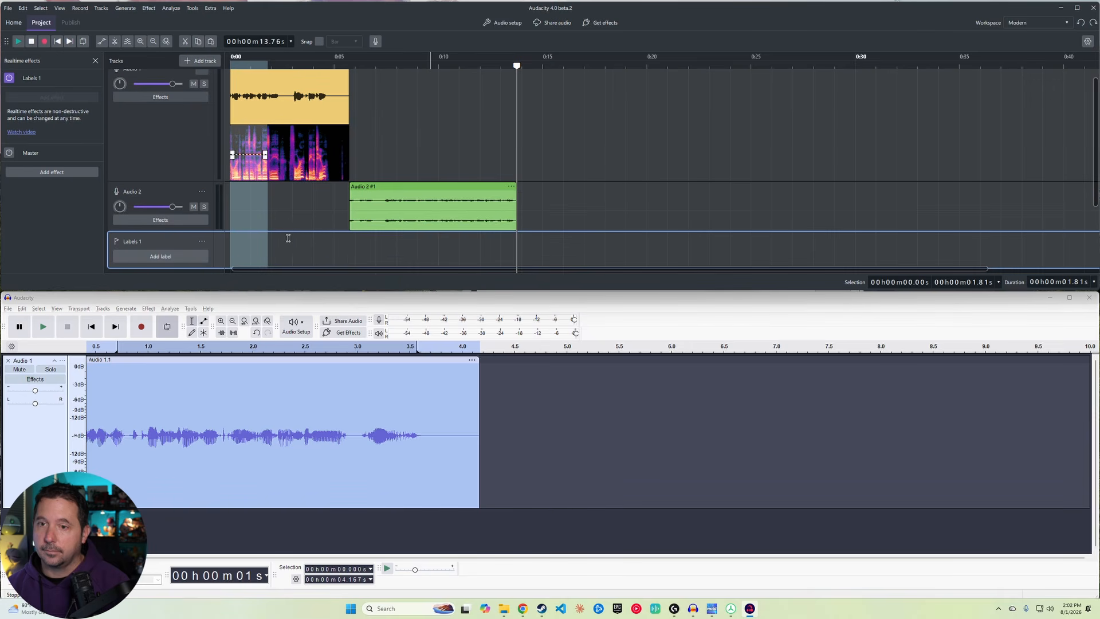
Step: Add a label at the start of the label track and name it Guitar
{"action": "left_click", "coordinate": [187, 260]}
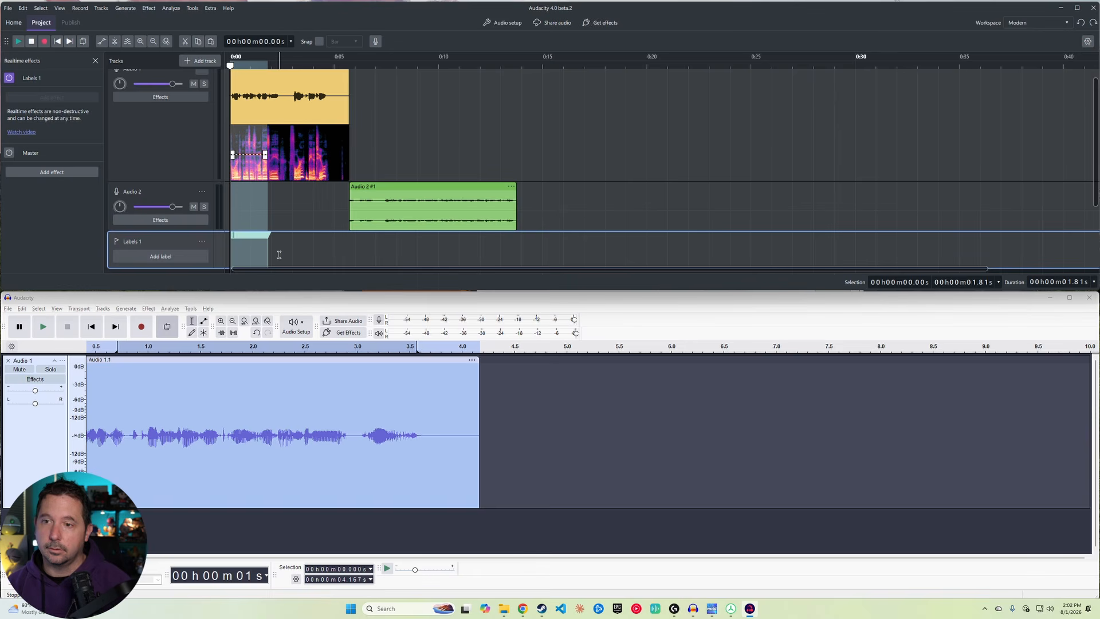
{"action": "type", "text": "Guitar"}
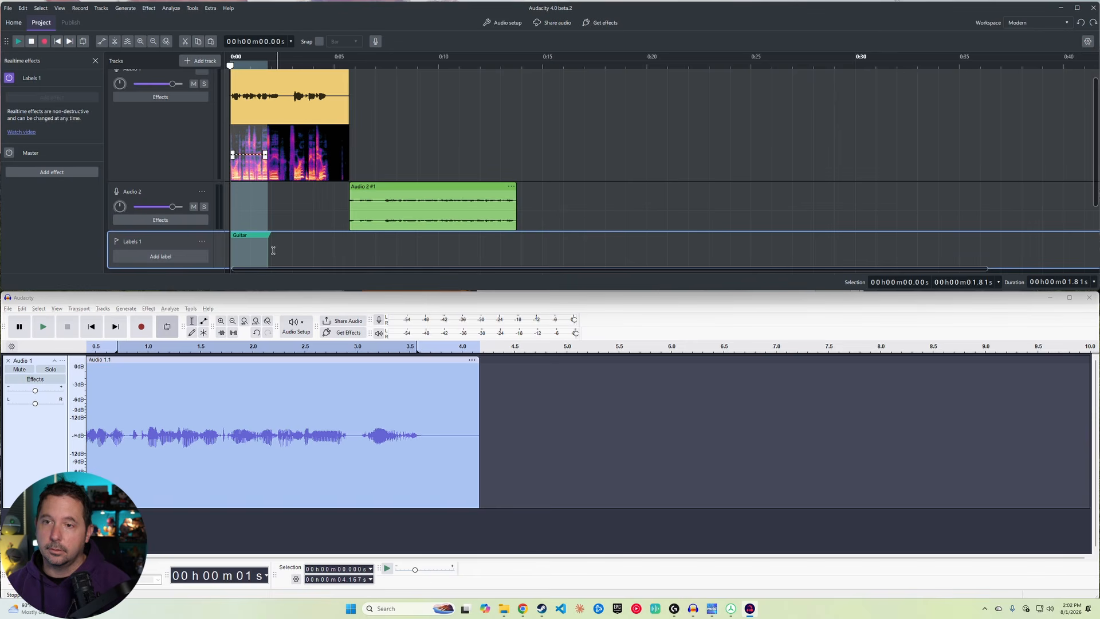
Step: Rename the Audio 2 track to Guitar and set its track color to Orange
{"action": "double_click", "coordinate": [131, 192]}
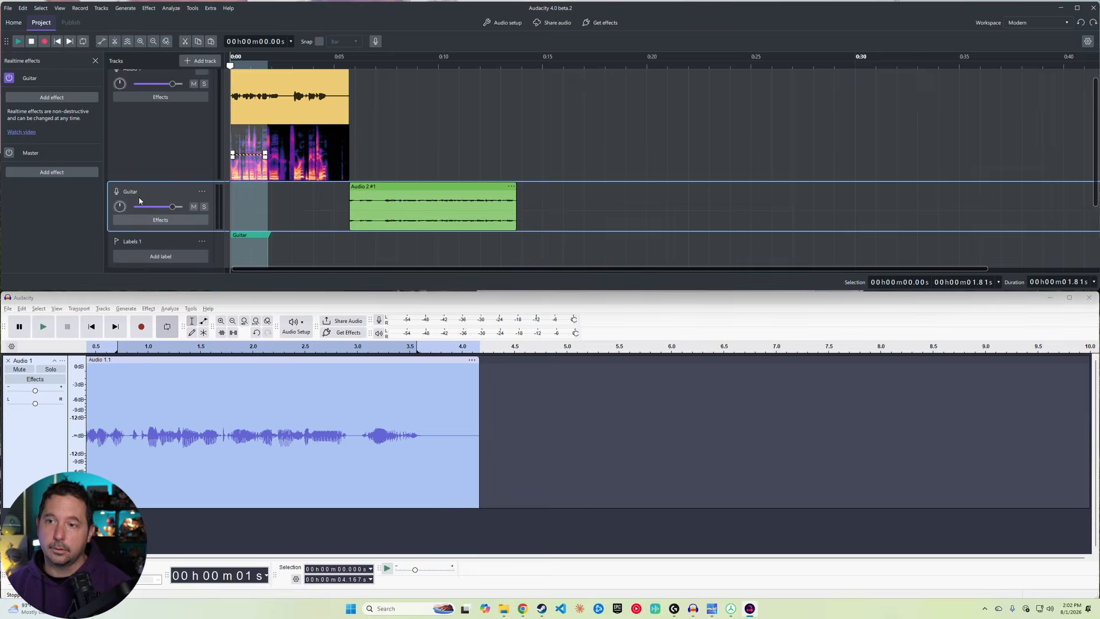
{"action": "left_click", "coordinate": [202, 154]}
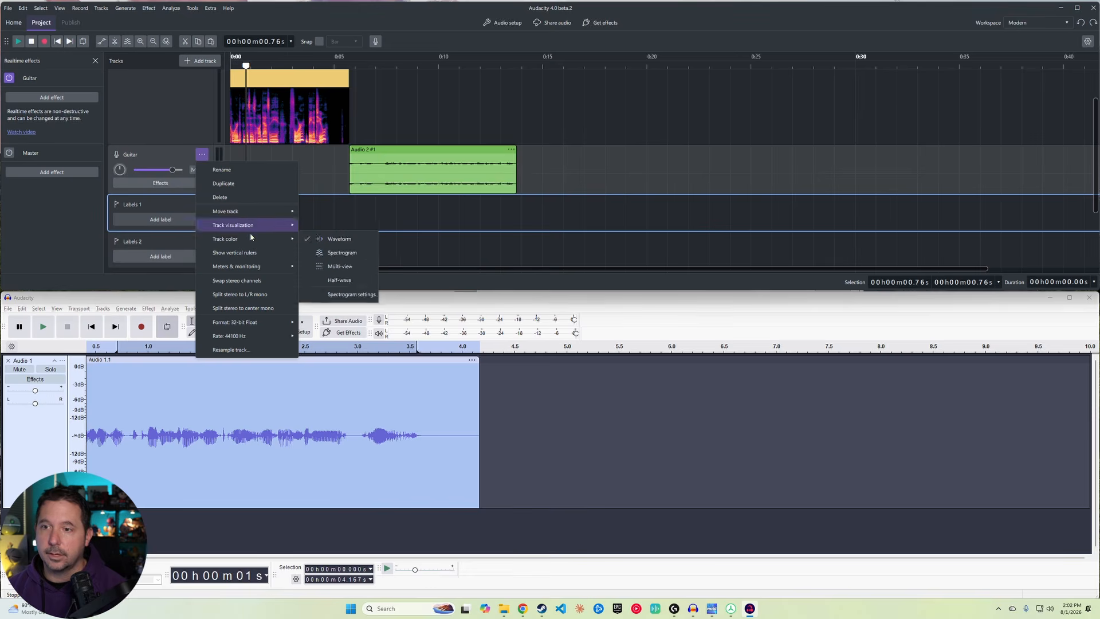
{"action": "mouse_move", "coordinate": [256, 237]}
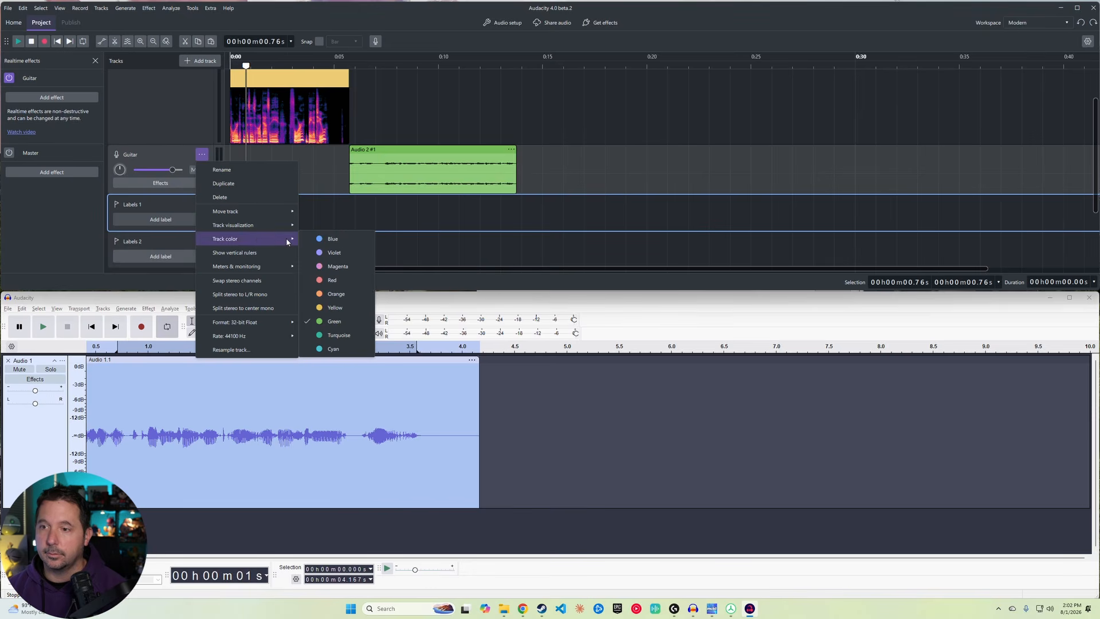
{"action": "left_click", "coordinate": [335, 293]}
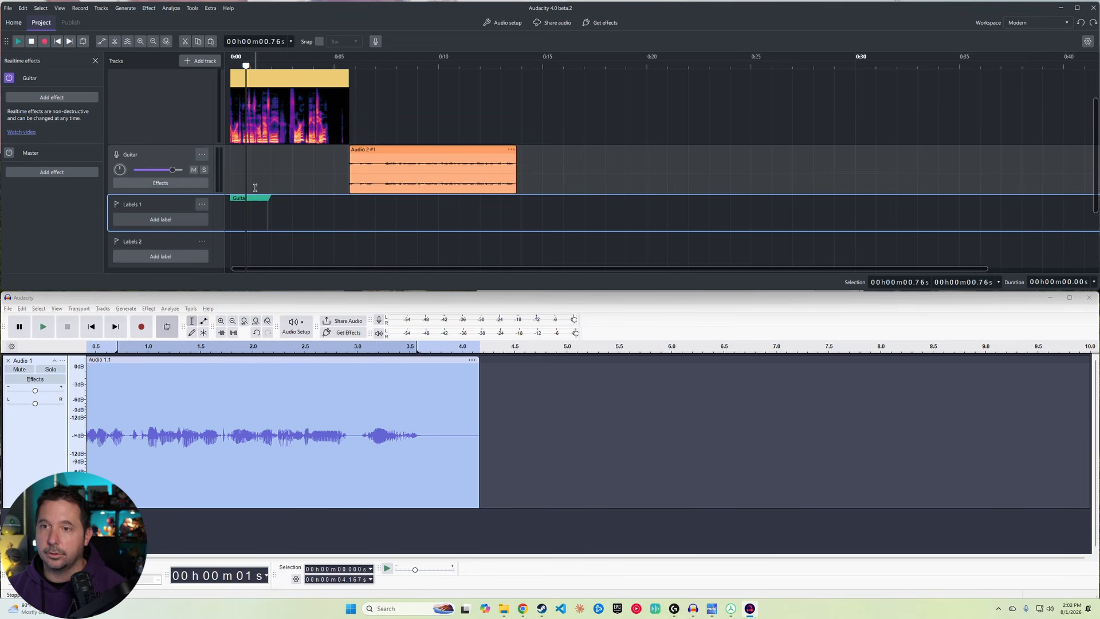
Step: Show the History panel and scroll through its list of recorded actions
{"action": "scroll", "coordinate": [203, 175], "scroll_direction": "up", "scroll_amount": 2}
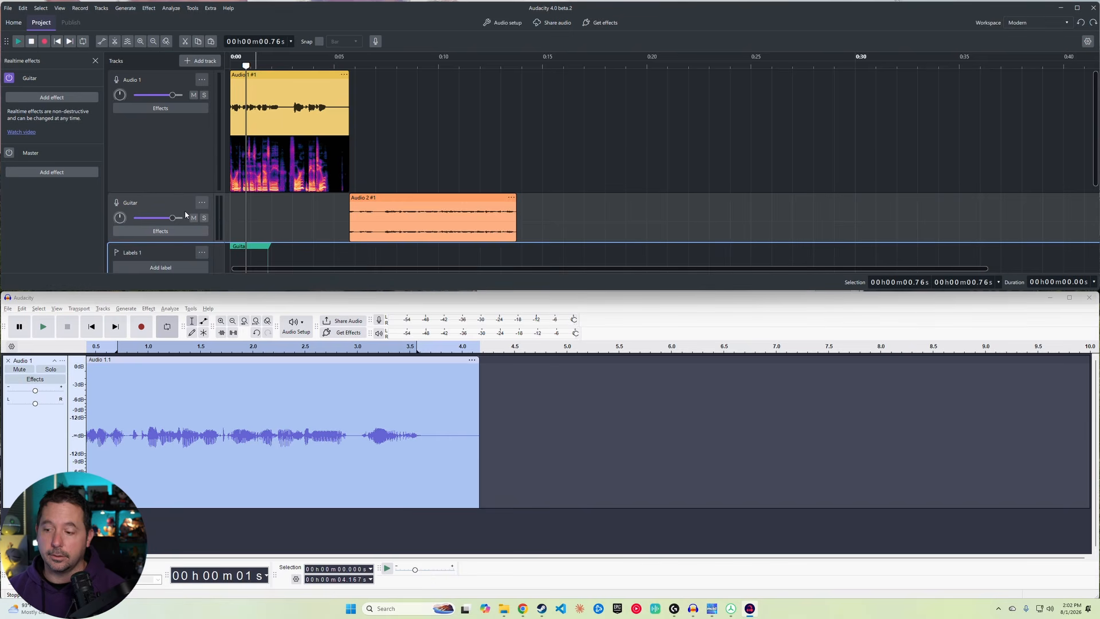
{"action": "scroll", "coordinate": [176, 222], "scroll_direction": "down", "scroll_amount": 3}
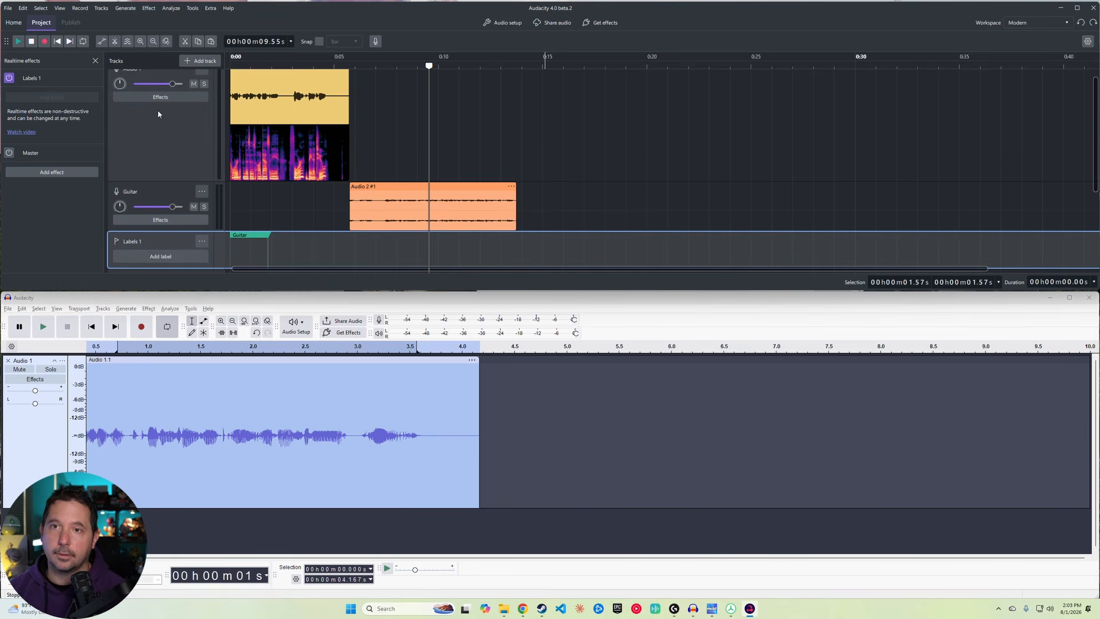
{"action": "left_click", "coordinate": [60, 9]}
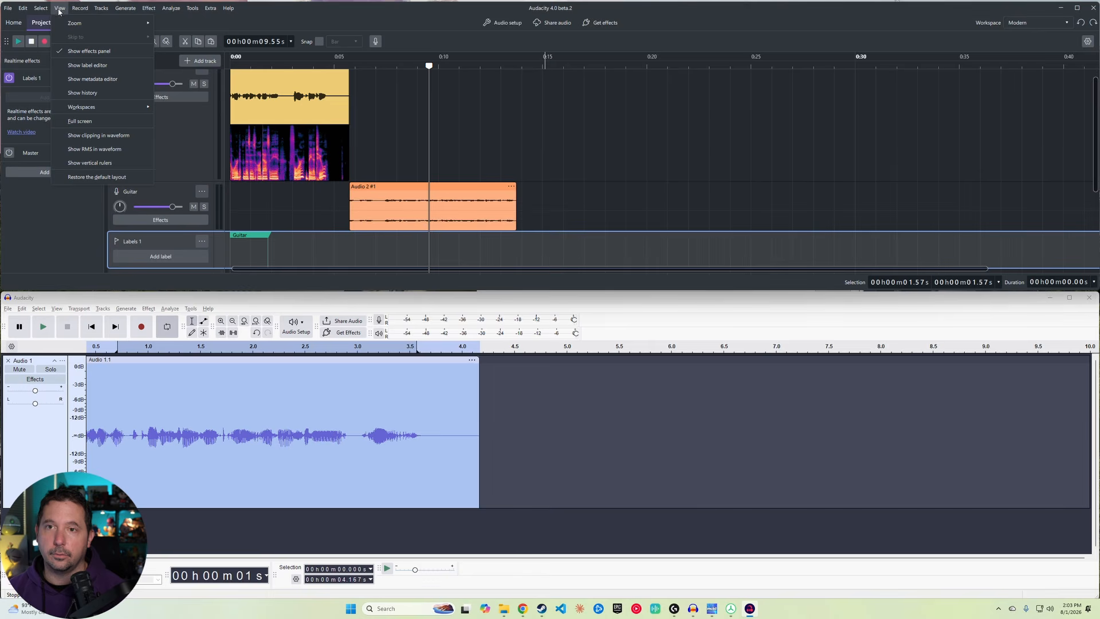
{"action": "left_click", "coordinate": [111, 93]}
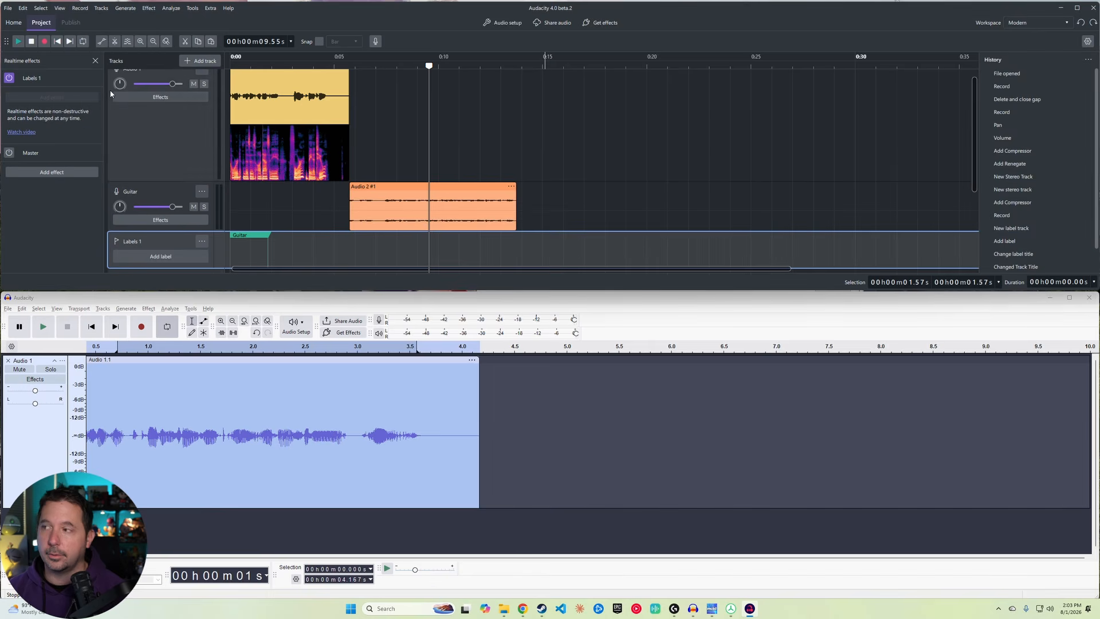
{"action": "scroll", "coordinate": [1034, 118], "scroll_direction": "down", "scroll_amount": 1}
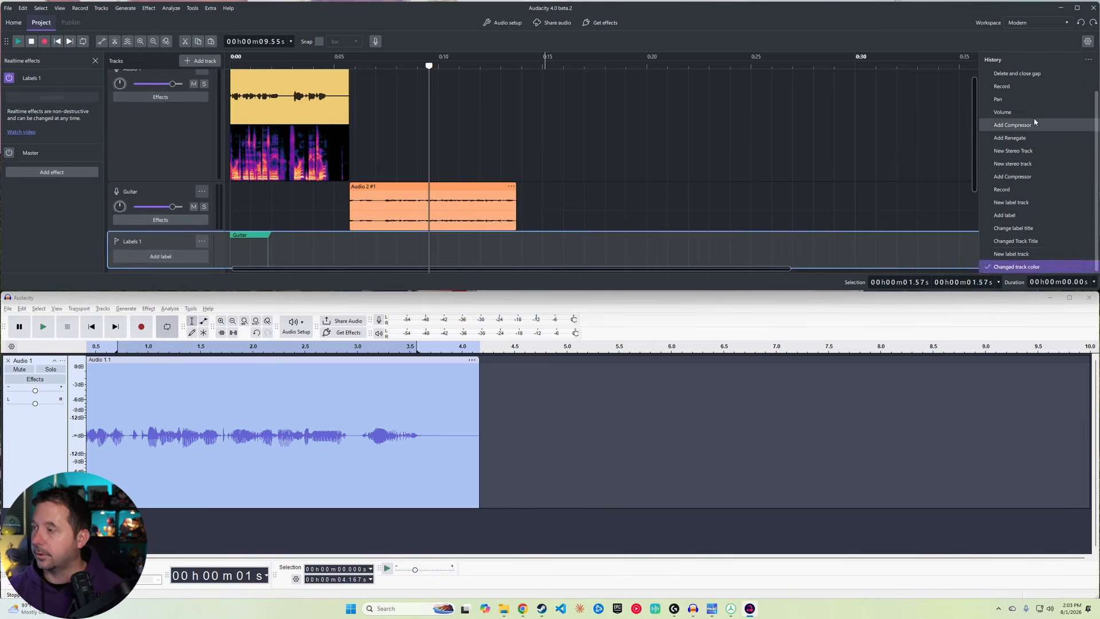
{"action": "scroll", "coordinate": [1033, 118], "scroll_direction": "up", "scroll_amount": 1}
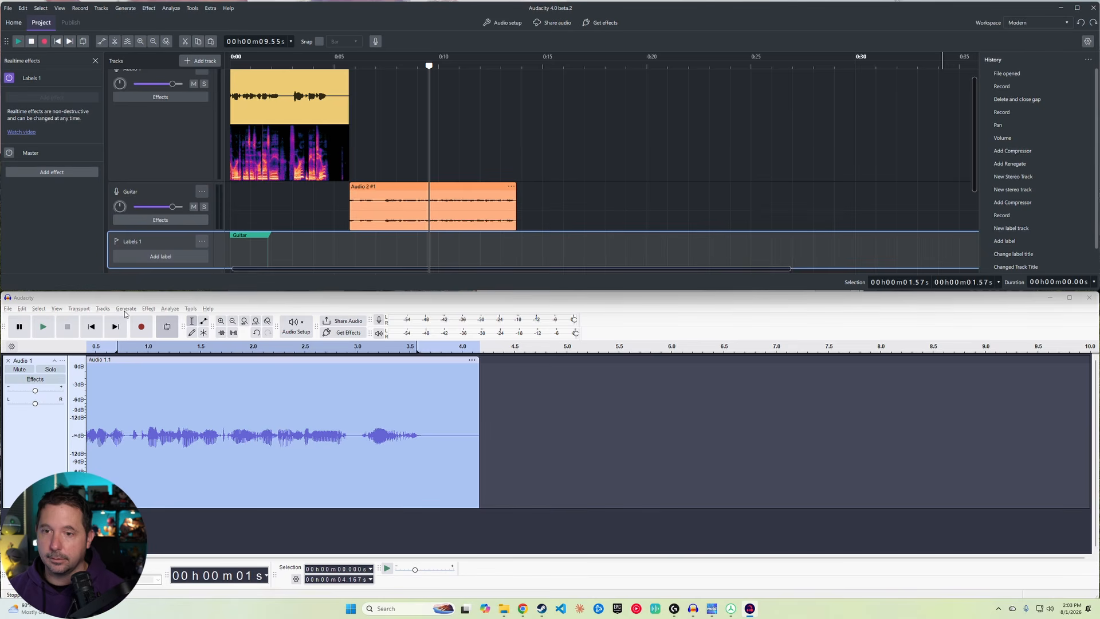
Step: Open the History dialog in the Audacity 3 window for comparison, then close it
{"action": "left_click", "coordinate": [215, 299]}
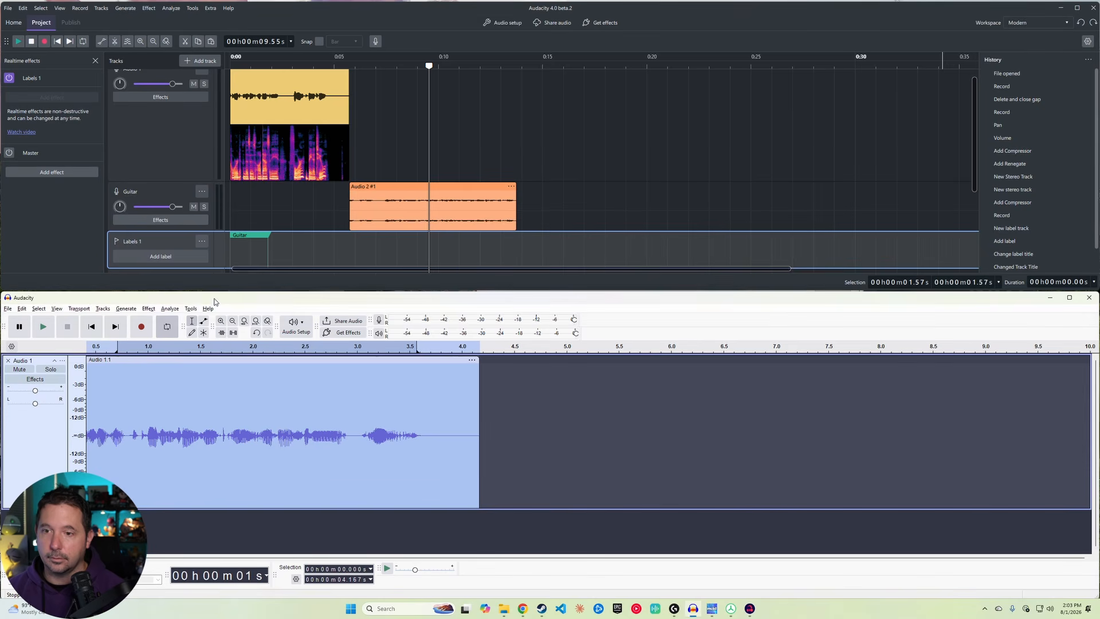
{"action": "left_click", "coordinate": [191, 309]}
{"action": "mouse_move", "coordinate": [57, 309]}
{"action": "left_click", "coordinate": [87, 354]}
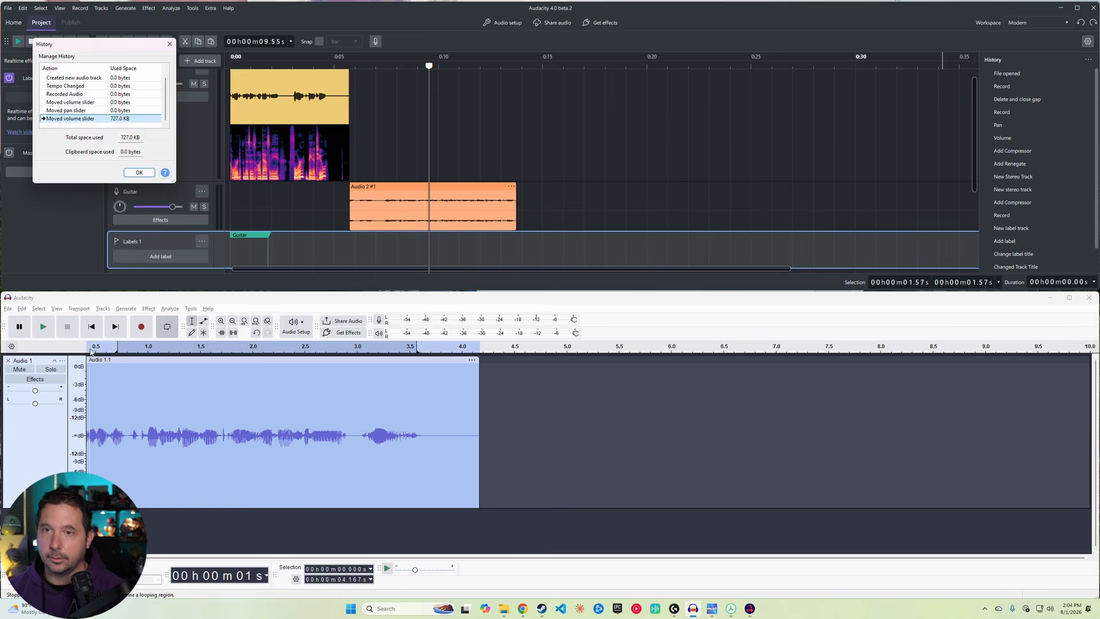
{"action": "left_click_drag", "start_coordinate": [98, 46], "coordinate": [936, 372]}
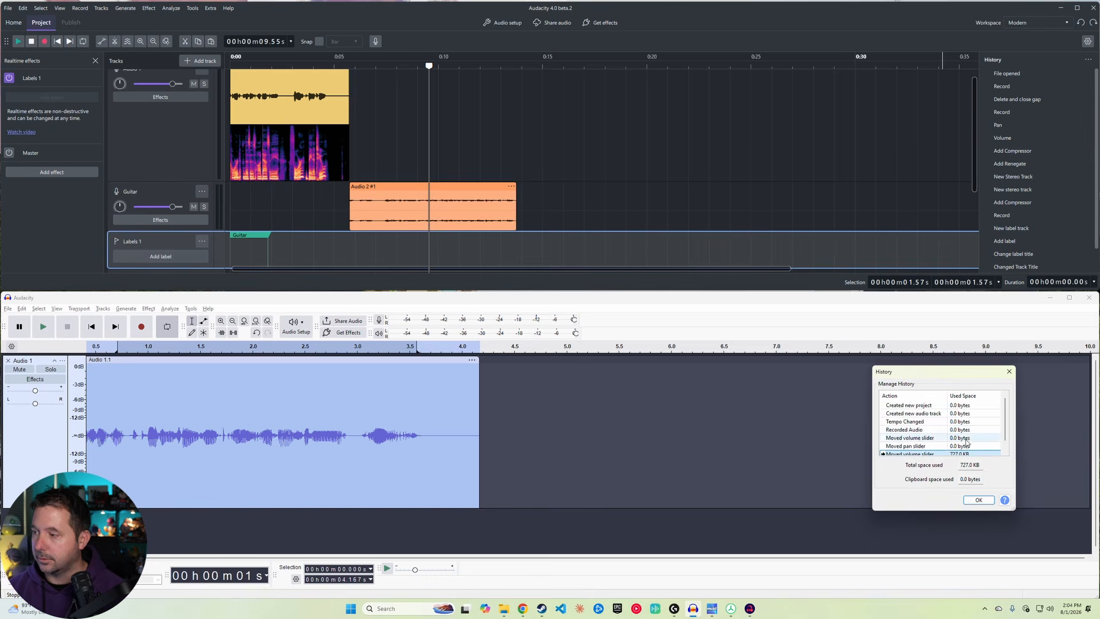
{"action": "left_click", "coordinate": [979, 499]}
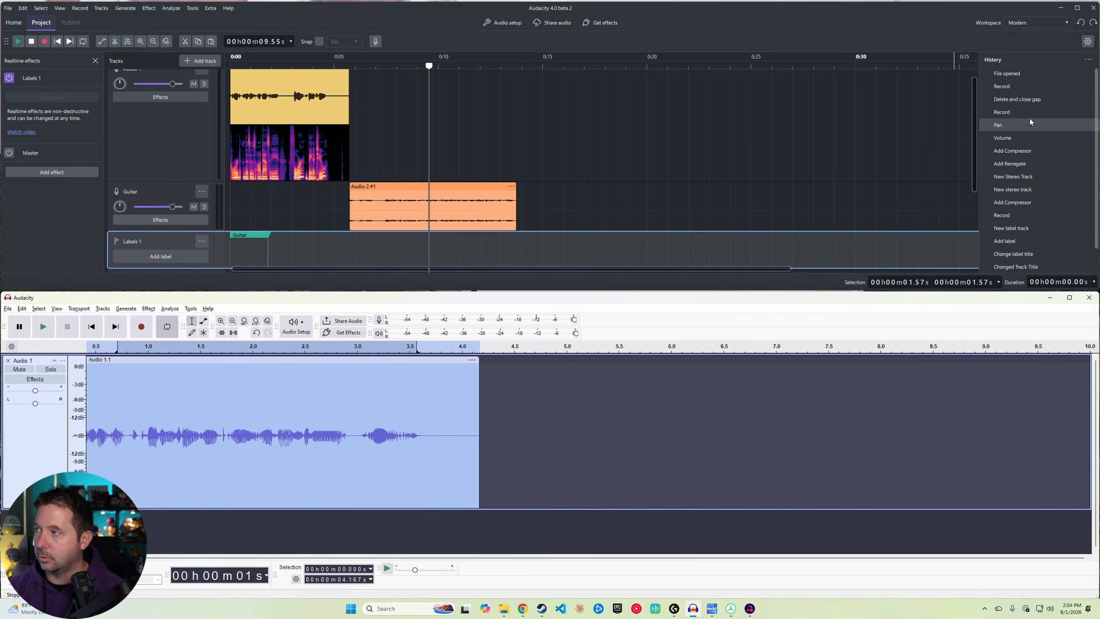
Step: Undock the History panel and dock it above the realtime effects panel
{"action": "left_click", "coordinate": [1088, 60]}
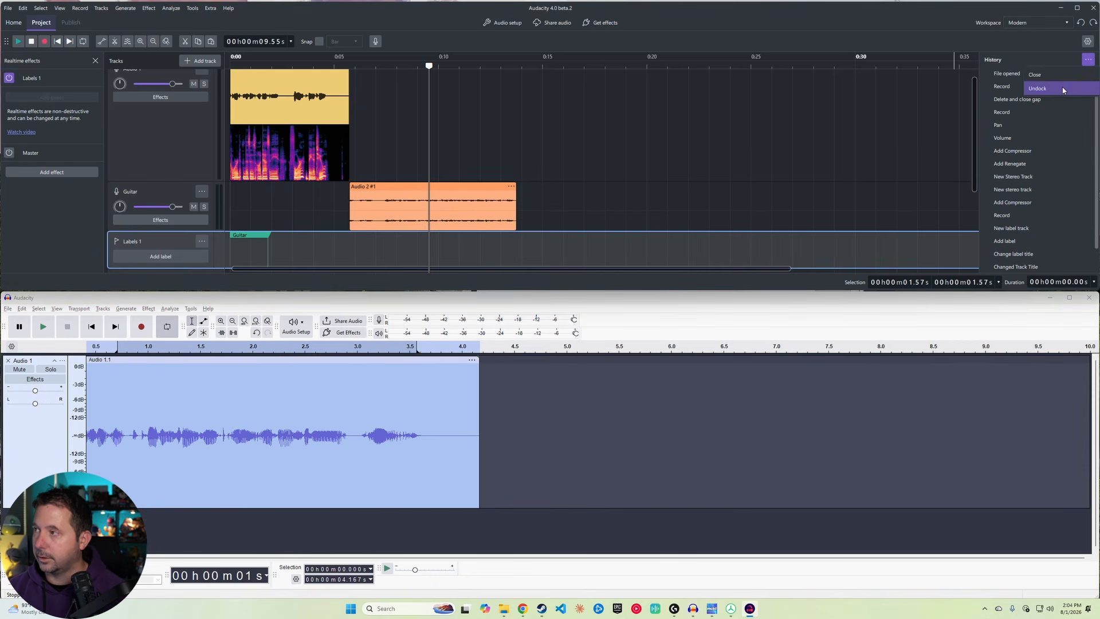
{"action": "left_click", "coordinate": [1037, 89]}
{"action": "left_click_drag", "start_coordinate": [577, 98], "coordinate": [80, 89]}
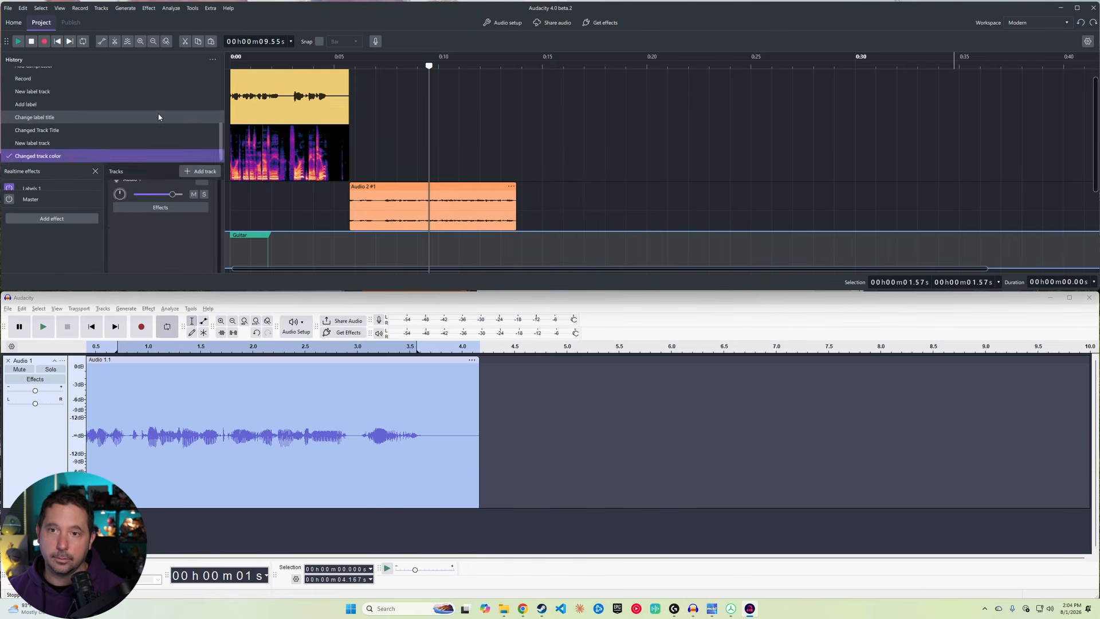
Step: Undock the History panel again and dock it back along the right side
{"action": "left_click", "coordinate": [210, 60]}
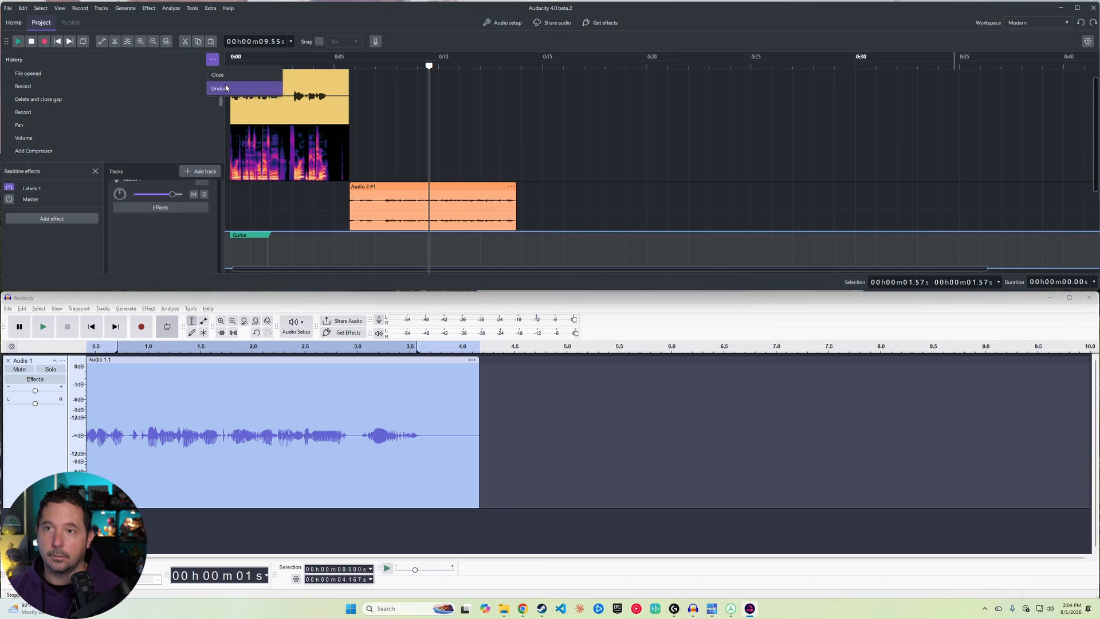
{"action": "left_click", "coordinate": [220, 89]}
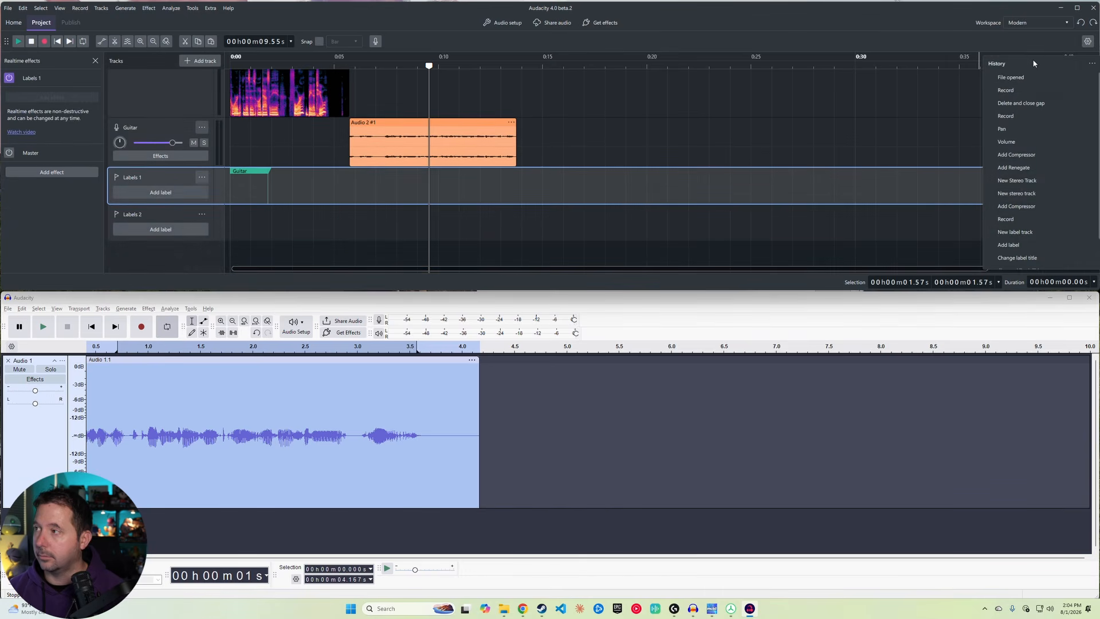
{"action": "left_click_drag", "start_coordinate": [1026, 63], "coordinate": [1038, 56]}
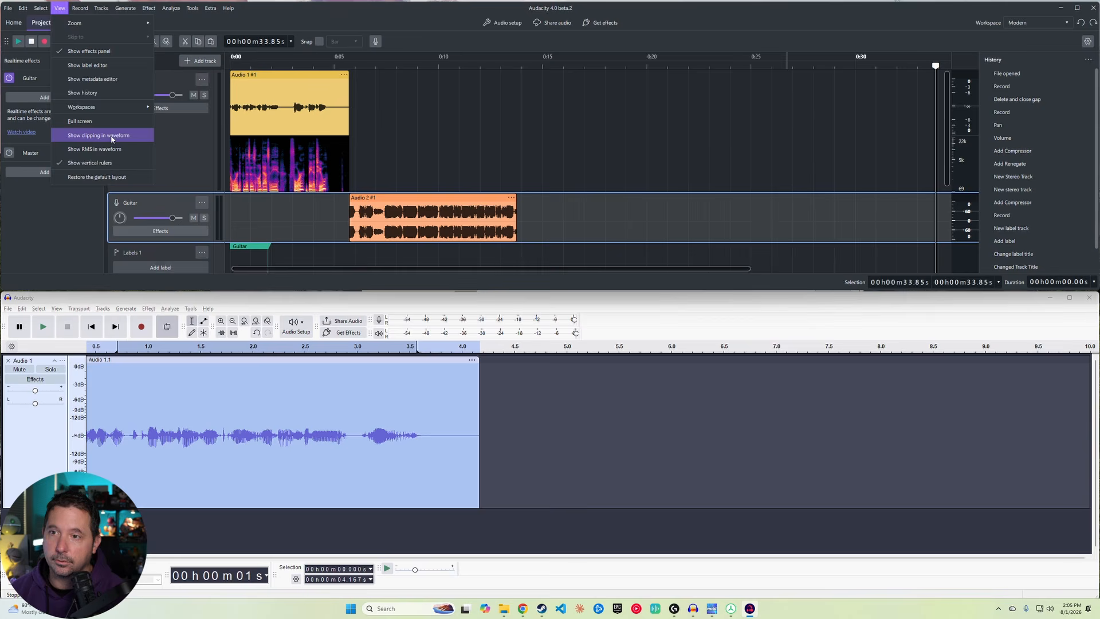
Step: Switch to the Envelope tool and adjust the volume envelope near the start of the Guitar clip
{"action": "left_click", "coordinate": [112, 135]}
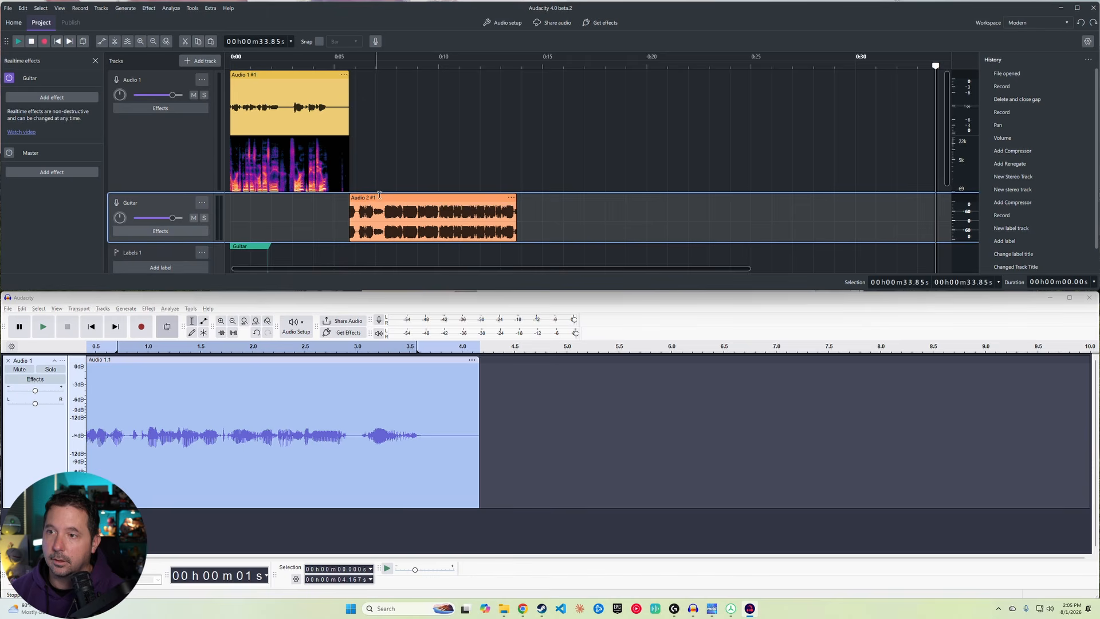
{"action": "left_click_drag", "start_coordinate": [380, 192], "coordinate": [382, 192]}
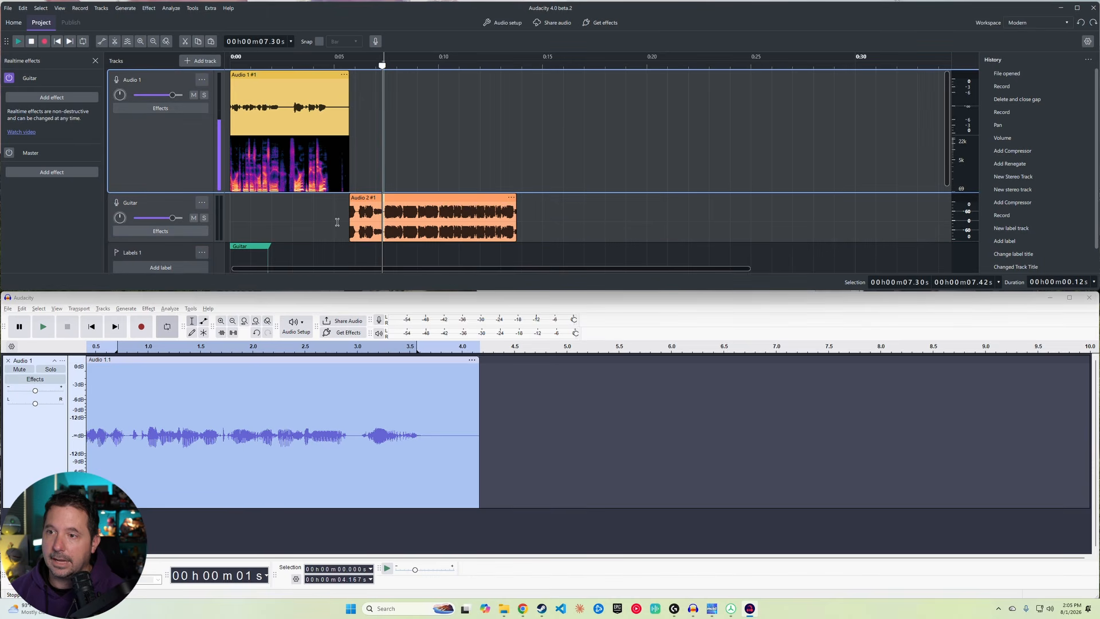
{"action": "left_click", "coordinate": [102, 41]}
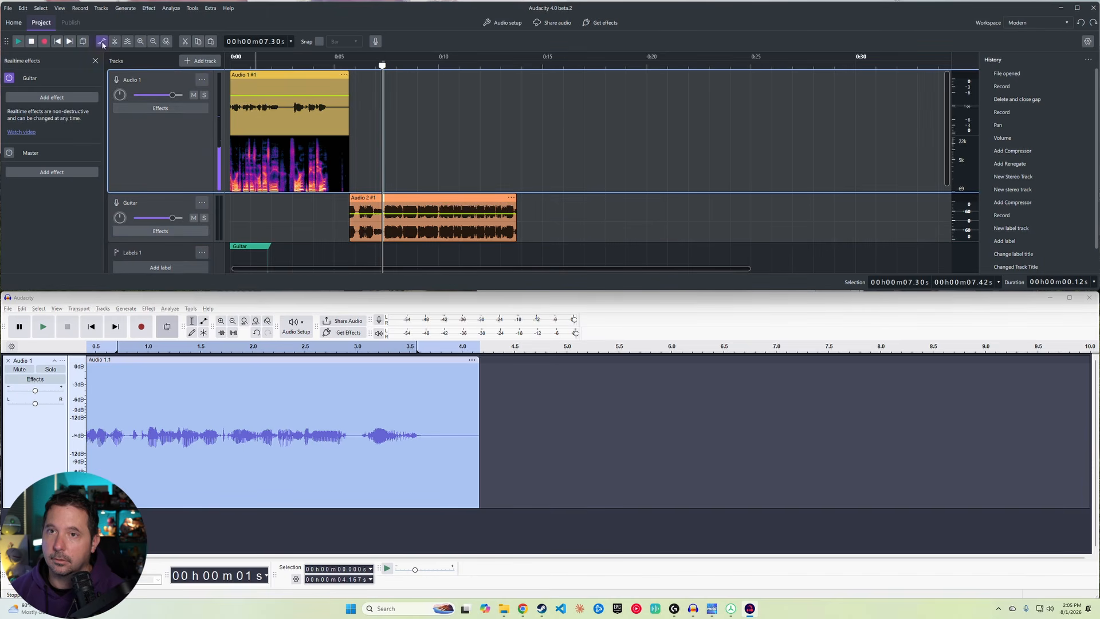
{"action": "left_click", "coordinate": [359, 213]}
{"action": "left_click_drag", "start_coordinate": [357, 213], "coordinate": [364, 211]}
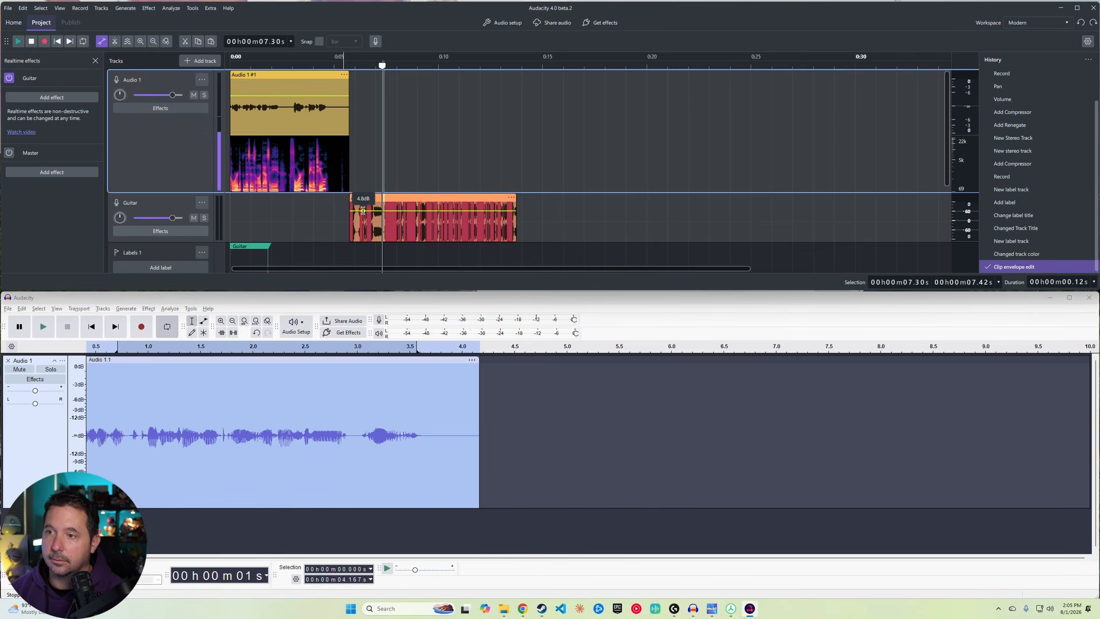
Step: Toggle the Show clipping in waveform view option off and back on
{"action": "left_click", "coordinate": [59, 8]}
{"action": "left_click", "coordinate": [98, 135]}
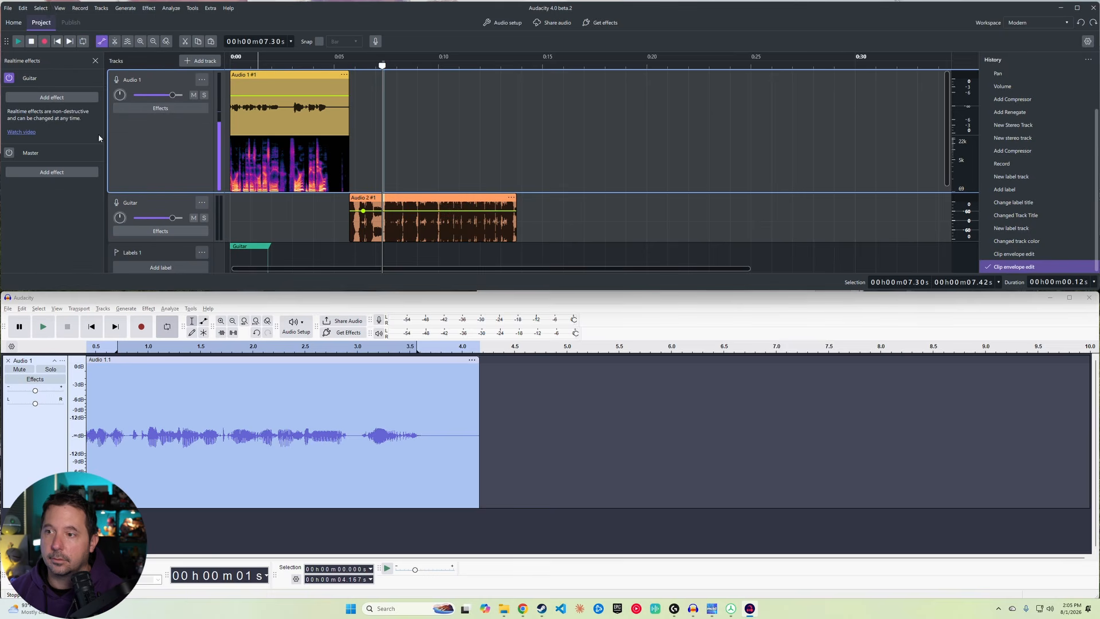
{"action": "left_click", "coordinate": [59, 8]}
{"action": "mouse_move", "coordinate": [63, 25]}
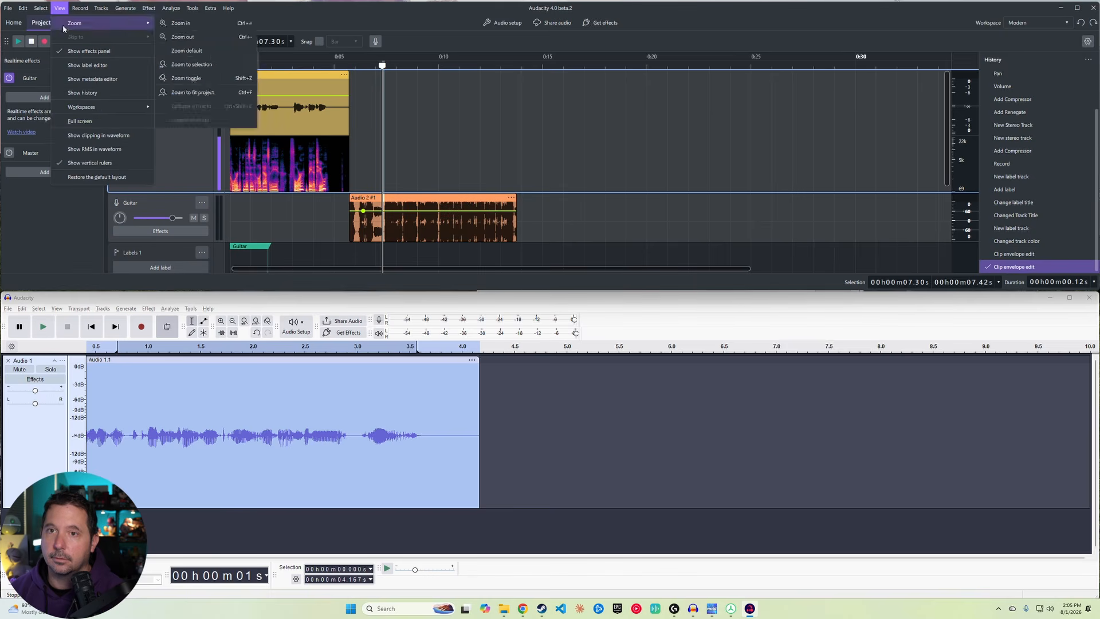
{"action": "left_click", "coordinate": [99, 137]}
Step: In Audacity 3, enable Show Clipping in Waveform and shape the Audio 1 clip's volume envelope with several points
{"action": "left_click", "coordinate": [56, 308]}
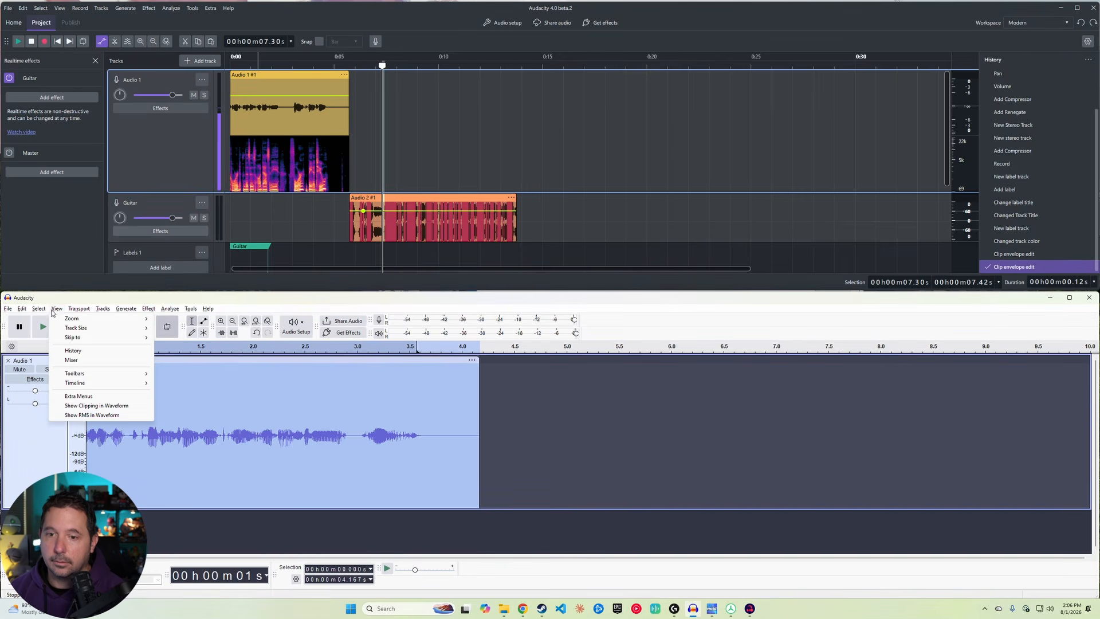
{"action": "left_click", "coordinate": [96, 405]}
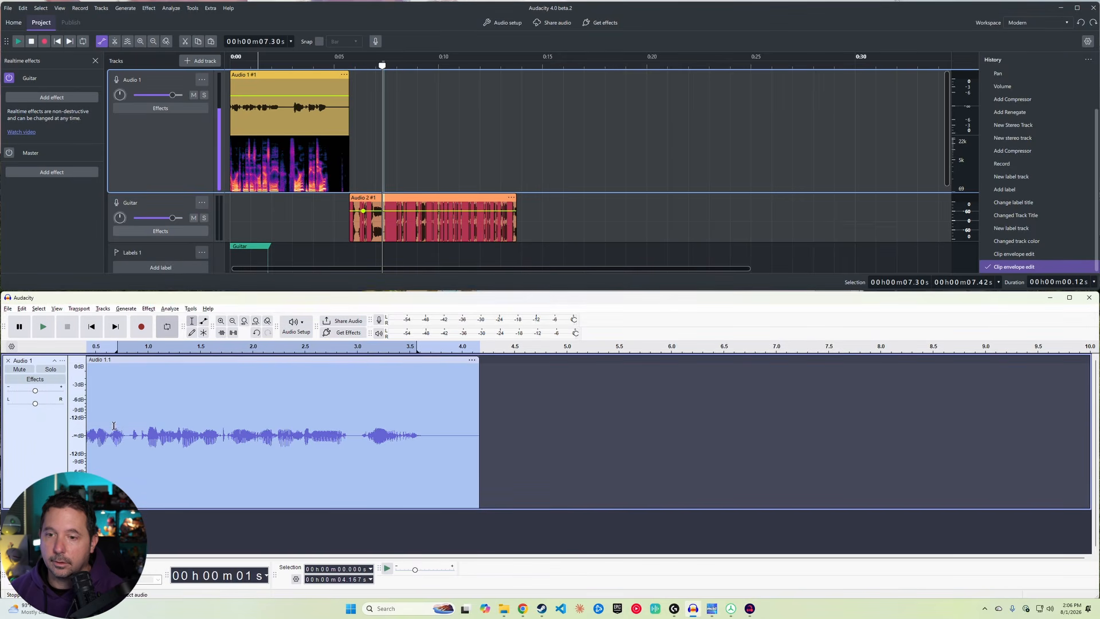
{"action": "left_click", "coordinate": [204, 322]}
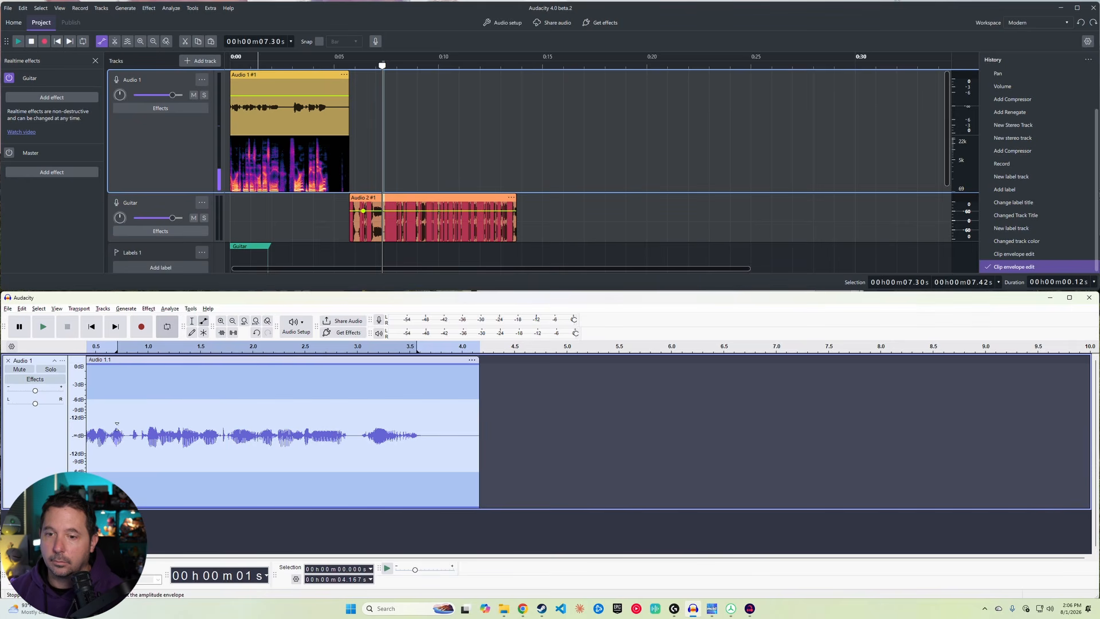
{"action": "left_click_drag", "start_coordinate": [117, 424], "coordinate": [142, 424]}
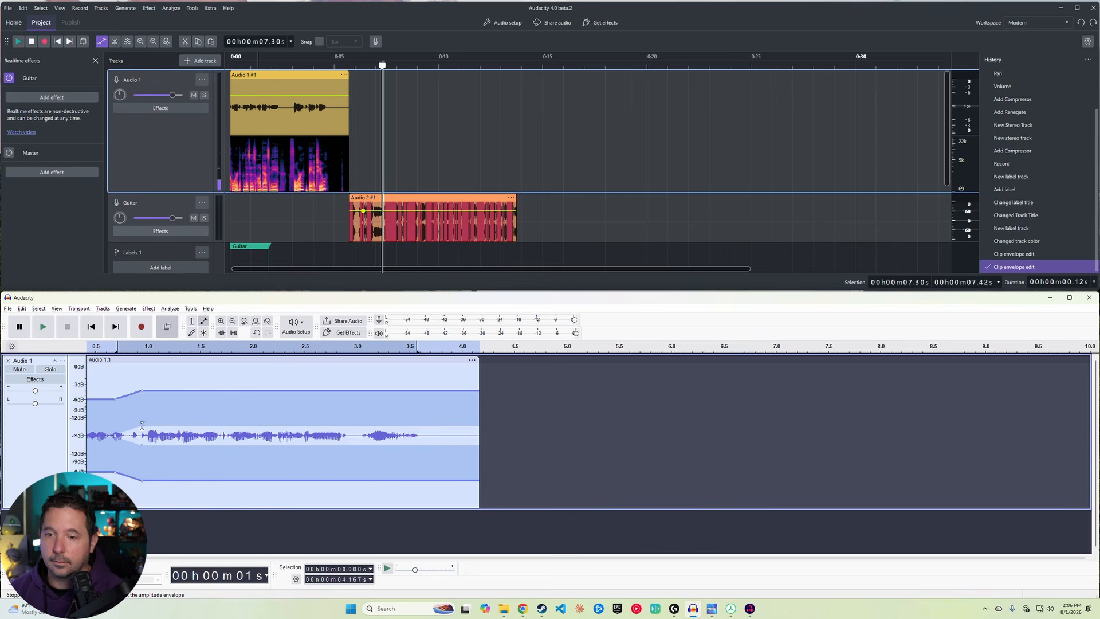
{"action": "left_click_drag", "start_coordinate": [239, 439], "coordinate": [244, 438]}
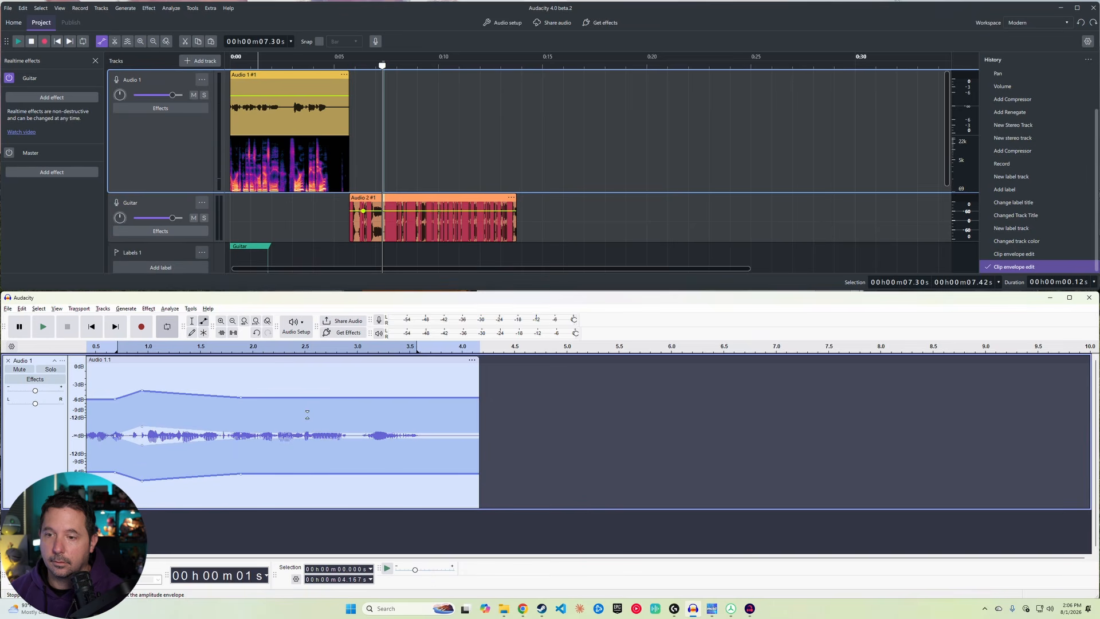
{"action": "left_click_drag", "start_coordinate": [314, 409], "coordinate": [317, 414]}
{"action": "left_click_drag", "start_coordinate": [382, 411], "coordinate": [382, 374]}
{"action": "left_click_drag", "start_coordinate": [247, 398], "coordinate": [248, 365]}
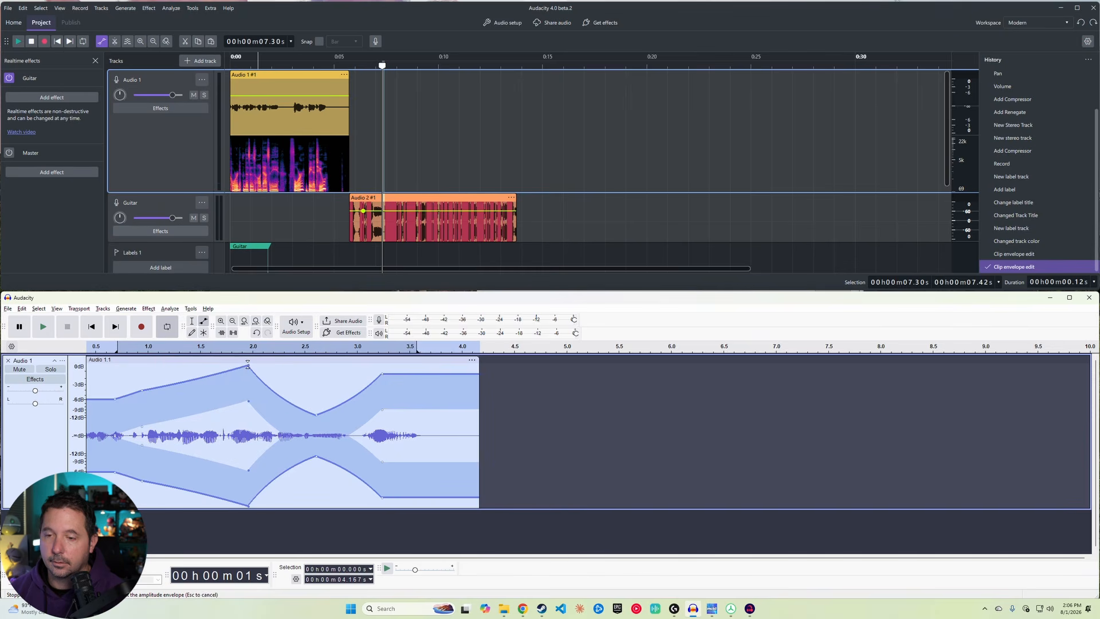
{"action": "mouse_move", "coordinate": [140, 392]}
{"action": "left_mouse_down"}
{"action": "mouse_move", "coordinate": [140, 401]}
{"action": "mouse_move", "coordinate": [142, 391]}
{"action": "left_mouse_up"}
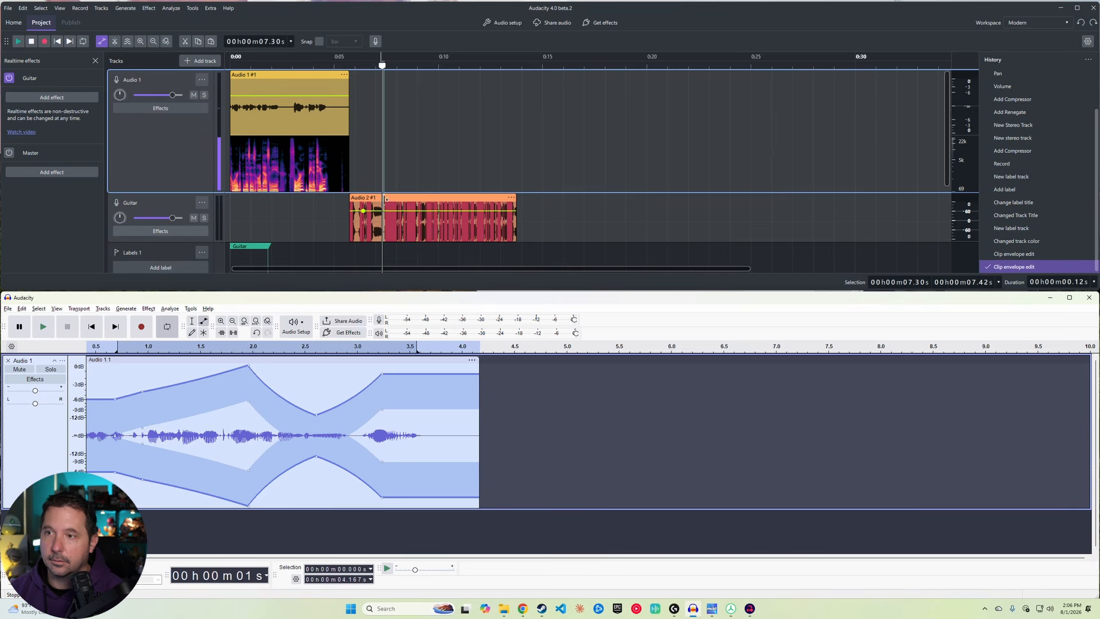
Step: Increase the height of the Guitar track
{"action": "scroll", "coordinate": [395, 207], "scroll_direction": "down", "scroll_amount": 1}
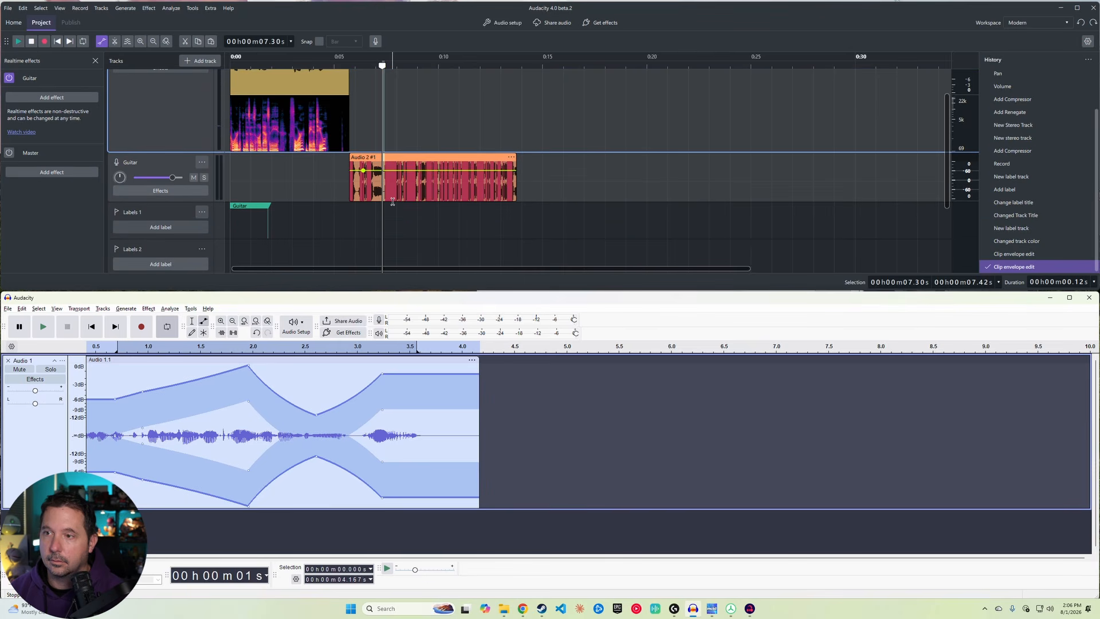
{"action": "left_click_drag", "start_coordinate": [202, 202], "coordinate": [202, 241]}
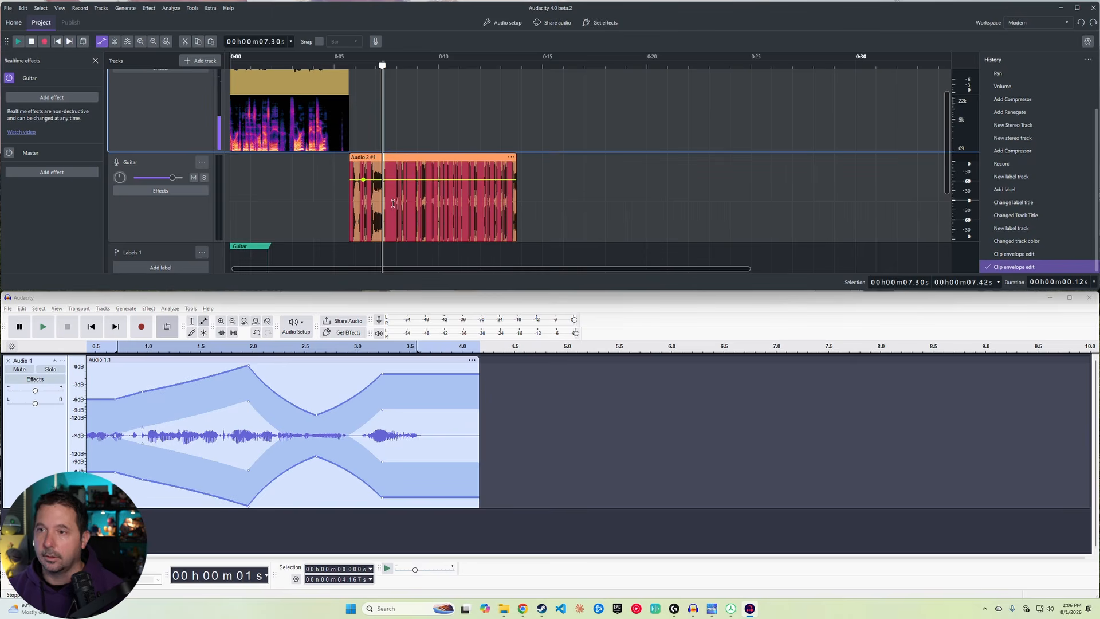
Step: Add several volume envelope points along the start of the Guitar clip, sloping its level down to about -2.1 dB
{"action": "scroll", "coordinate": [393, 203], "scroll_direction": "up", "scroll_amount": 2}
{"action": "scroll", "coordinate": [393, 204], "scroll_direction": "up", "scroll_amount": 1}
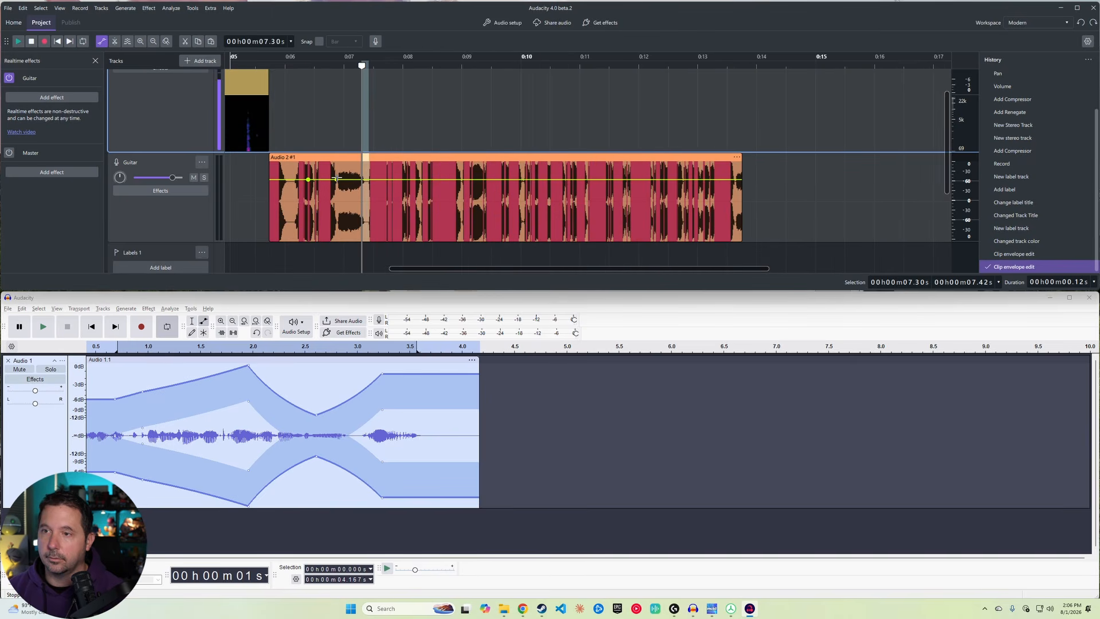
{"action": "left_click", "coordinate": [376, 180]}
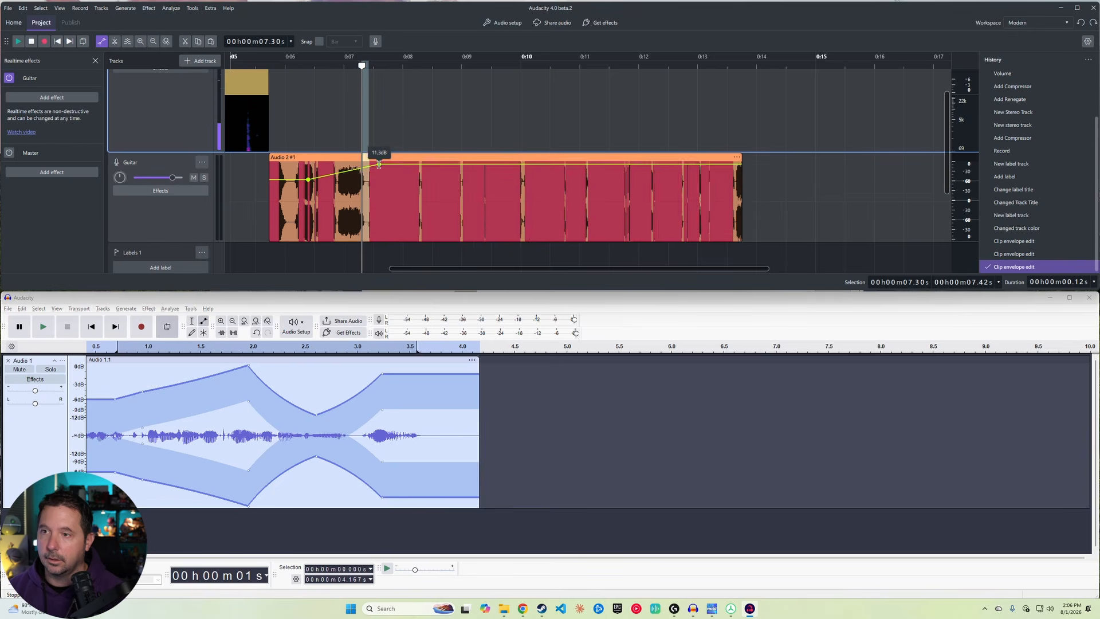
{"action": "left_click_drag", "start_coordinate": [375, 180], "coordinate": [477, 197]}
{"action": "left_click", "coordinate": [391, 183]}
{"action": "left_click", "coordinate": [406, 187]}
{"action": "left_click", "coordinate": [438, 192]}
{"action": "left_click", "coordinate": [477, 198]}
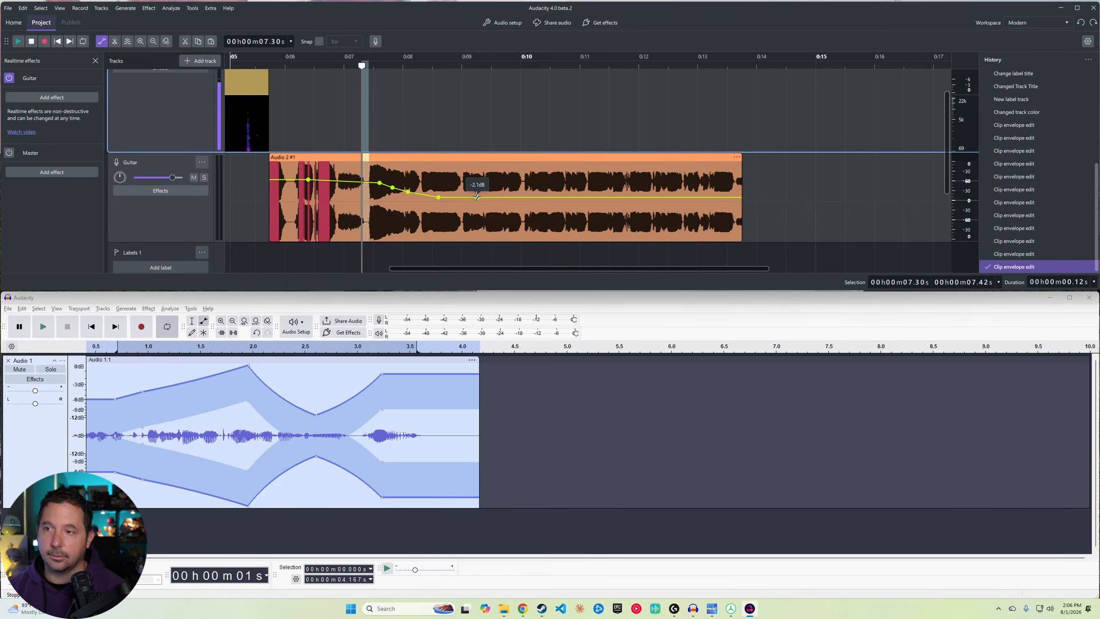
Step: Open the Plugin manager and browse through the list of installed plugins before closing it
{"action": "scroll", "coordinate": [195, 174], "scroll_direction": "up", "scroll_amount": 1}
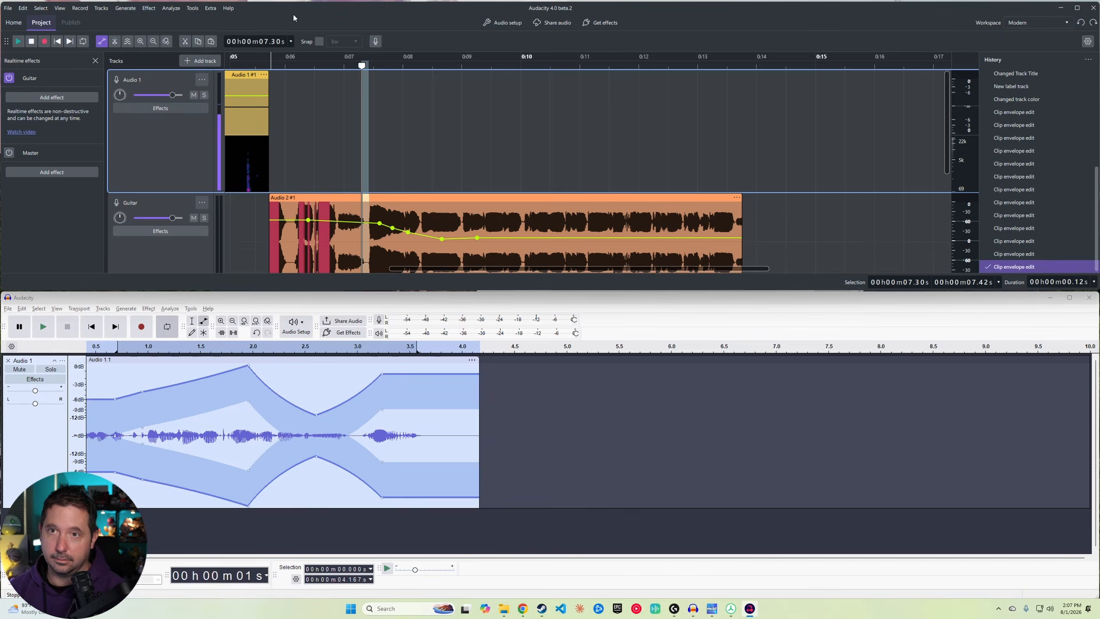
{"action": "left_click", "coordinate": [170, 9]}
{"action": "mouse_move", "coordinate": [189, 11]}
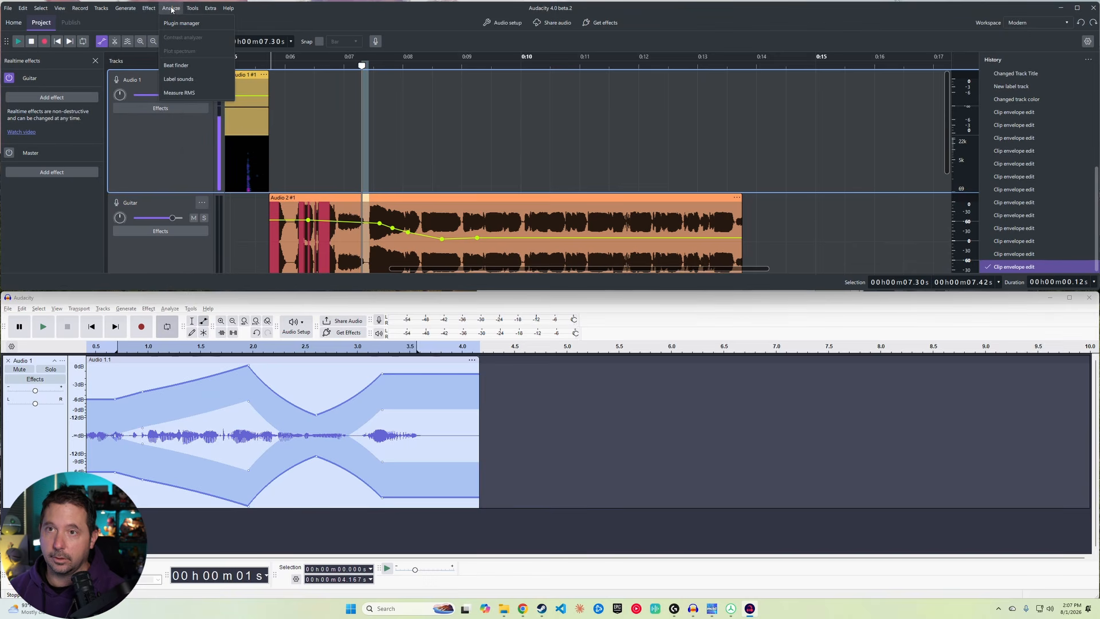
{"action": "left_click", "coordinate": [162, 23]}
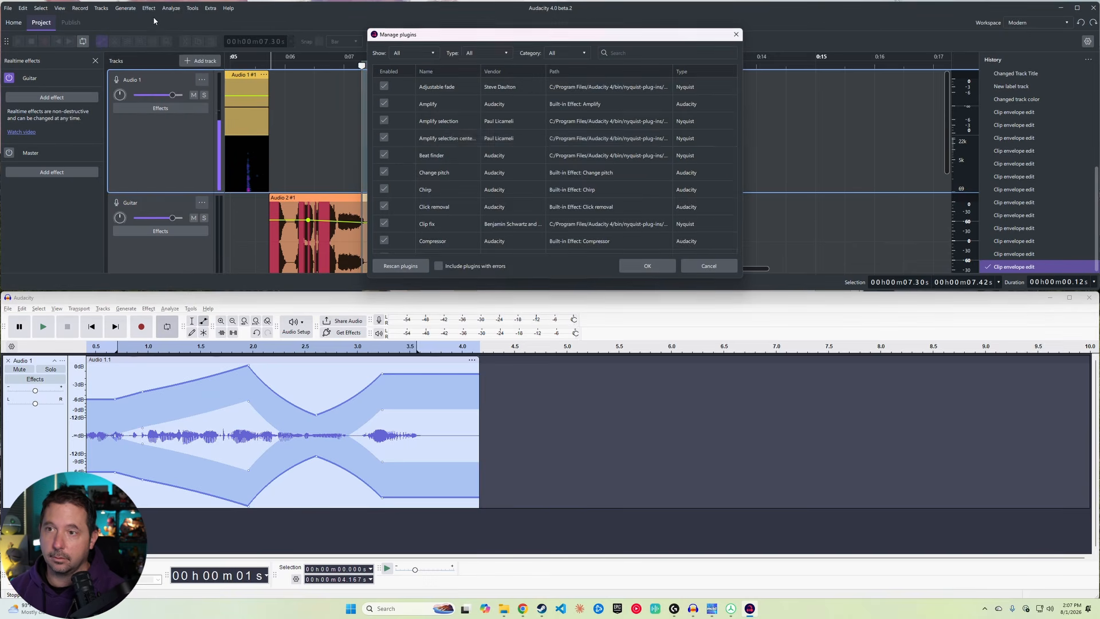
{"action": "scroll", "coordinate": [442, 131], "scroll_direction": "down", "scroll_amount": 15}
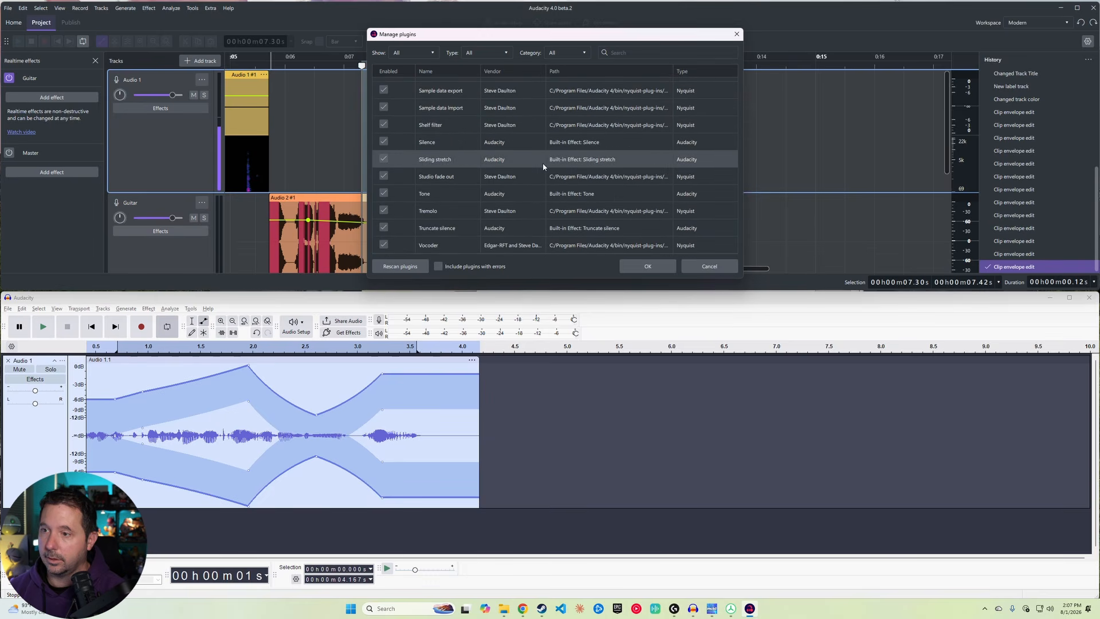
{"action": "left_click", "coordinate": [736, 35]}
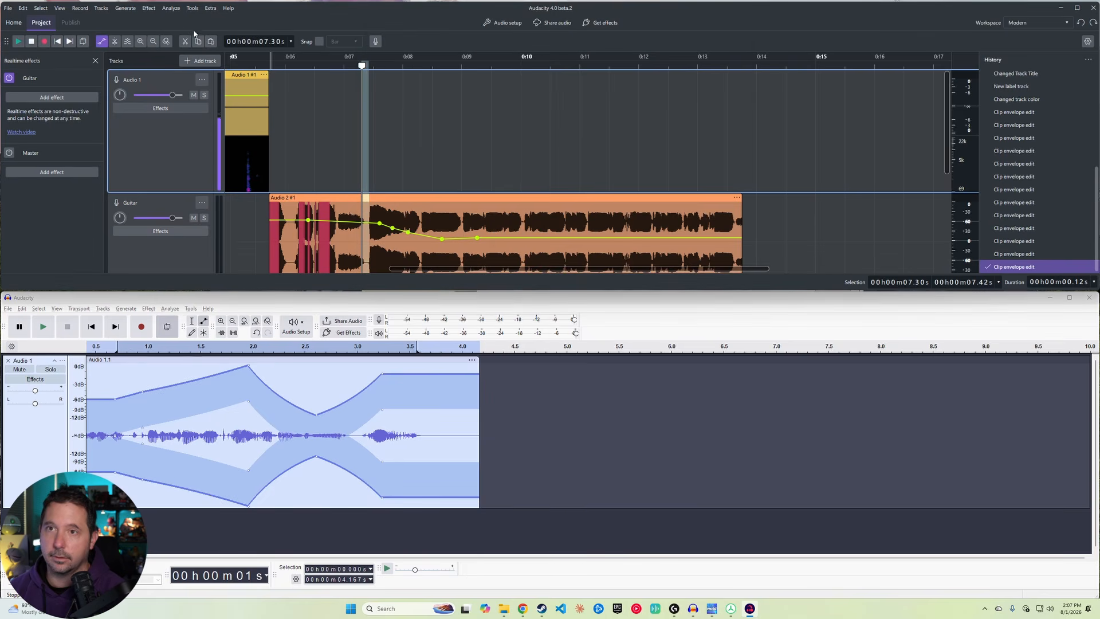
Step: Browse the Effect menu's categories, including Volume and compression, Special and Spectral tools
{"action": "left_click", "coordinate": [149, 8]}
{"action": "mouse_move", "coordinate": [184, 70]}
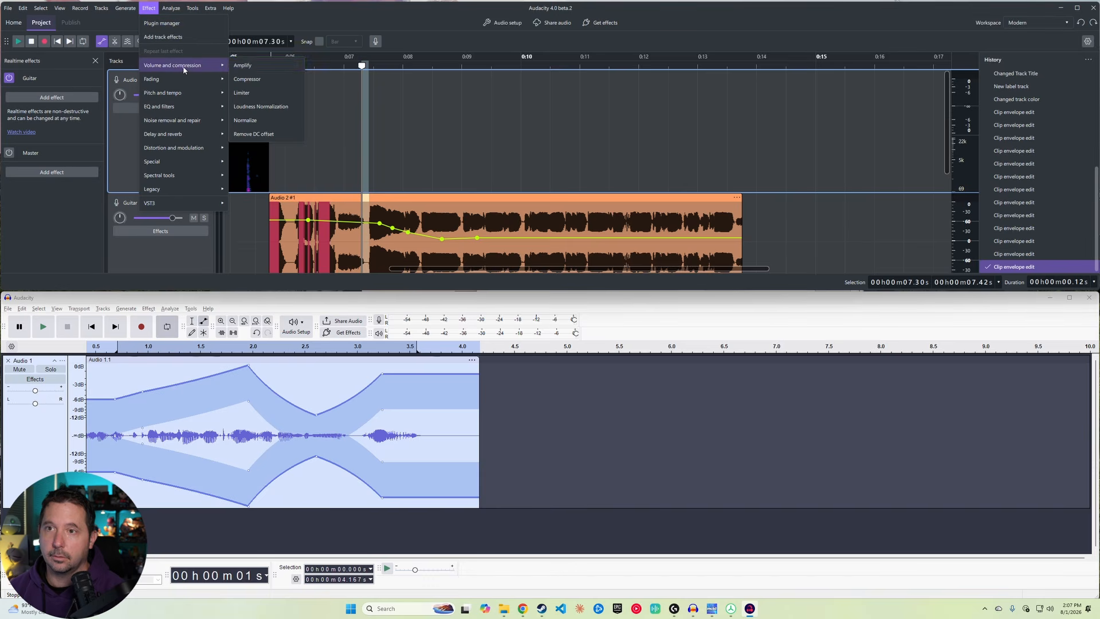
{"action": "mouse_move", "coordinate": [190, 105]}
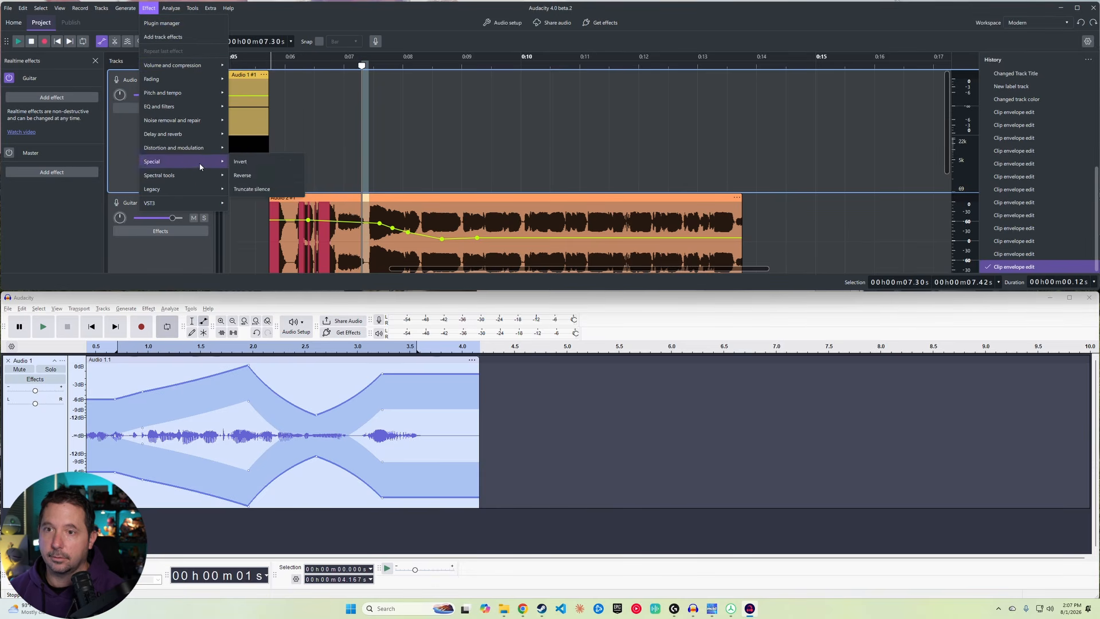
{"action": "mouse_move", "coordinate": [200, 182]}
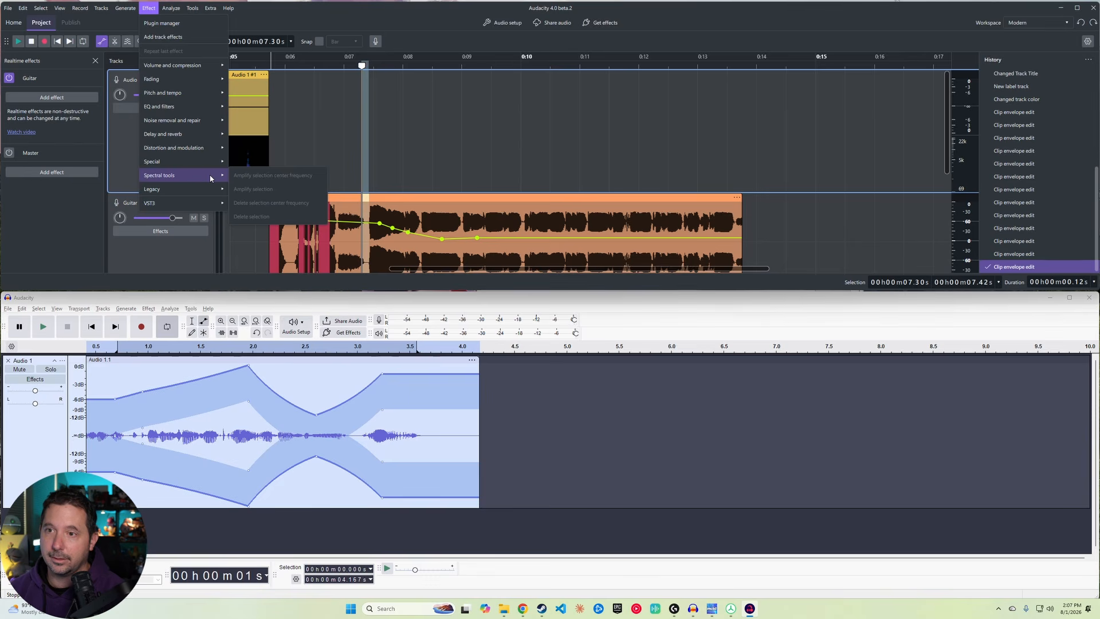
Step: Draw a time-frequency selection in Audio 1's spectrogram and review the Spectral tools effects available for it
{"action": "left_click", "coordinate": [246, 155]}
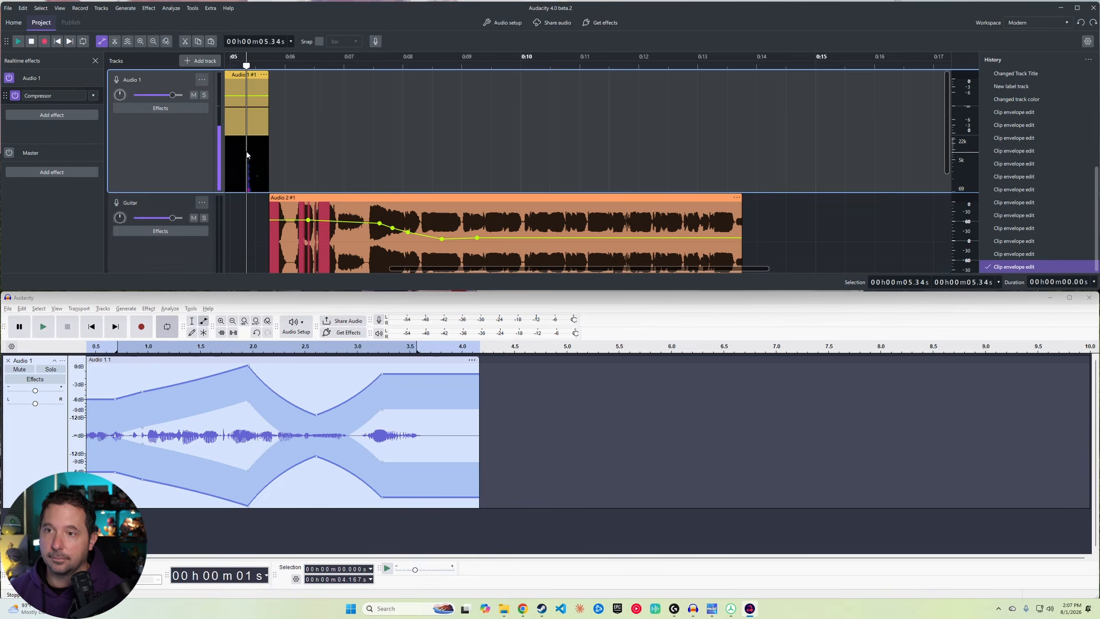
{"action": "left_click_drag", "start_coordinate": [232, 177], "coordinate": [245, 156]}
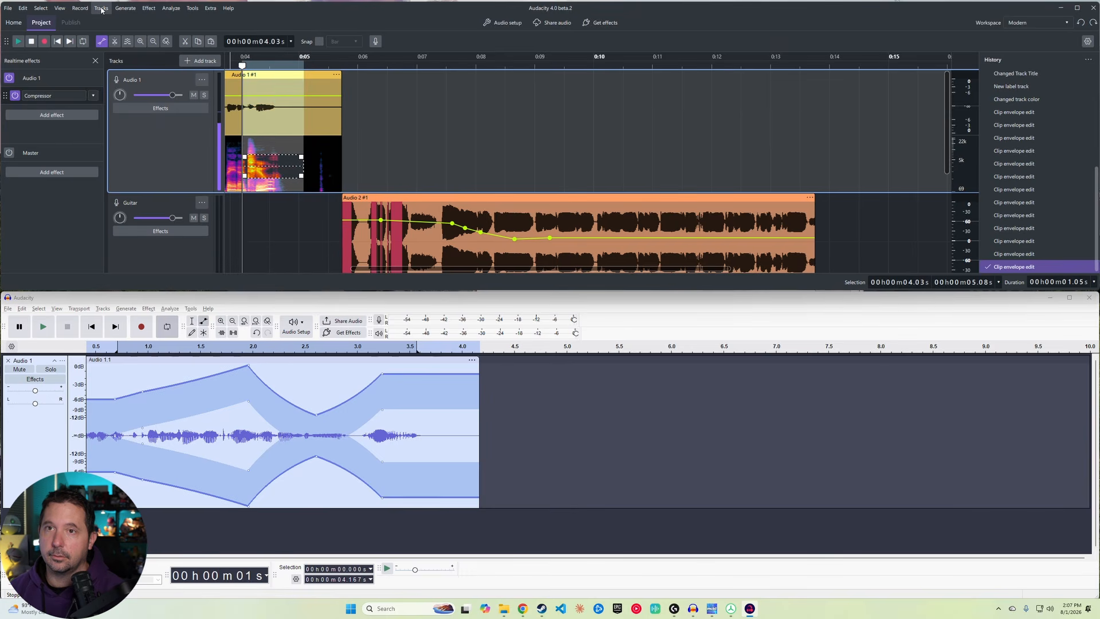
{"action": "left_click", "coordinate": [119, 9]}
{"action": "mouse_move", "coordinate": [149, 8]}
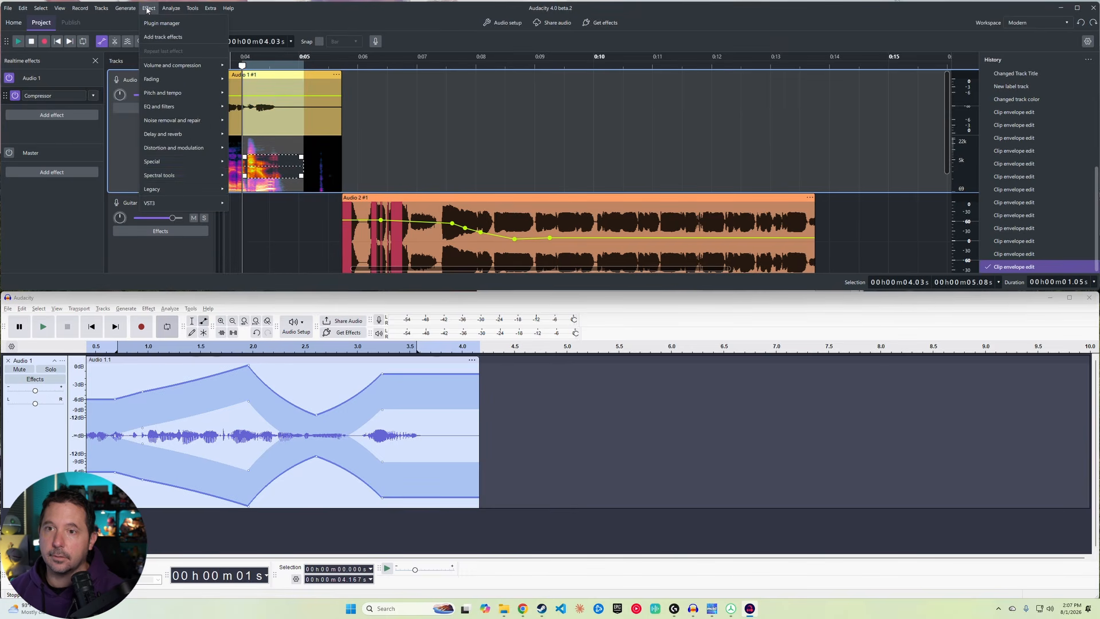
{"action": "mouse_move", "coordinate": [189, 176]}
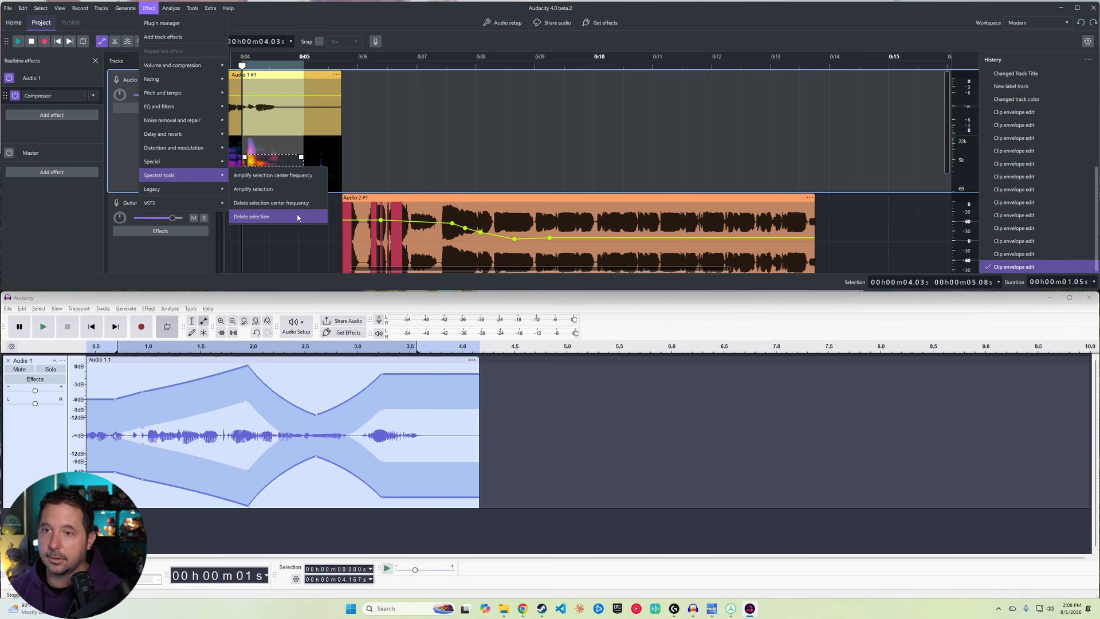
{"action": "mouse_move", "coordinate": [211, 191]}
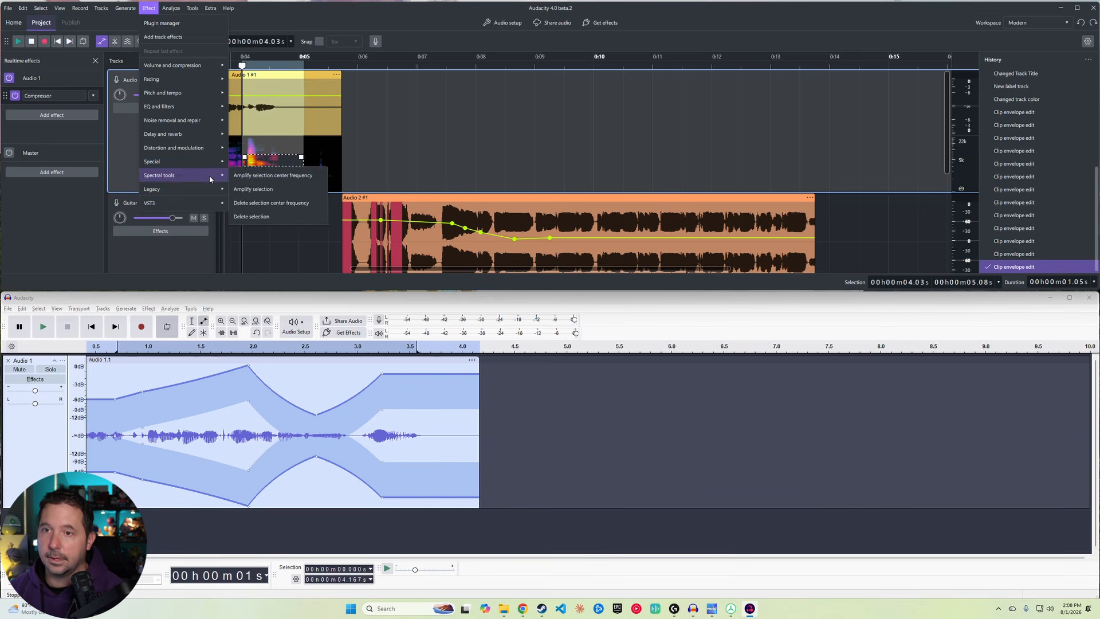
Step: In Audacity 3, try to apply Spectral Edit Parametric EQ to the Audio 1 track
{"action": "left_click", "coordinate": [148, 309]}
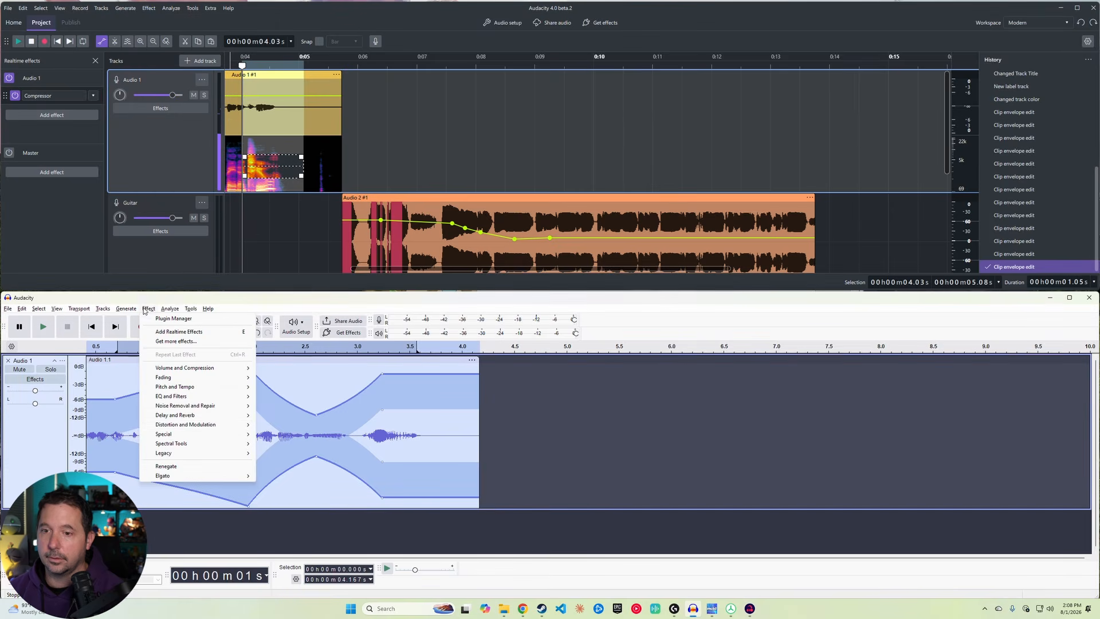
{"action": "mouse_move", "coordinate": [213, 443]}
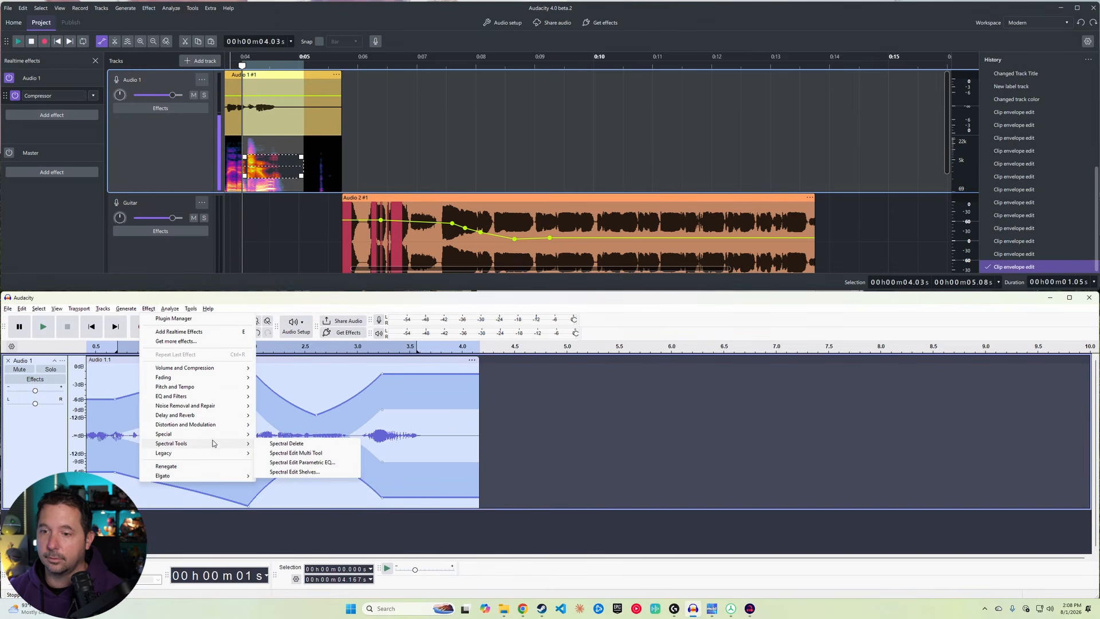
{"action": "left_click", "coordinate": [334, 464]}
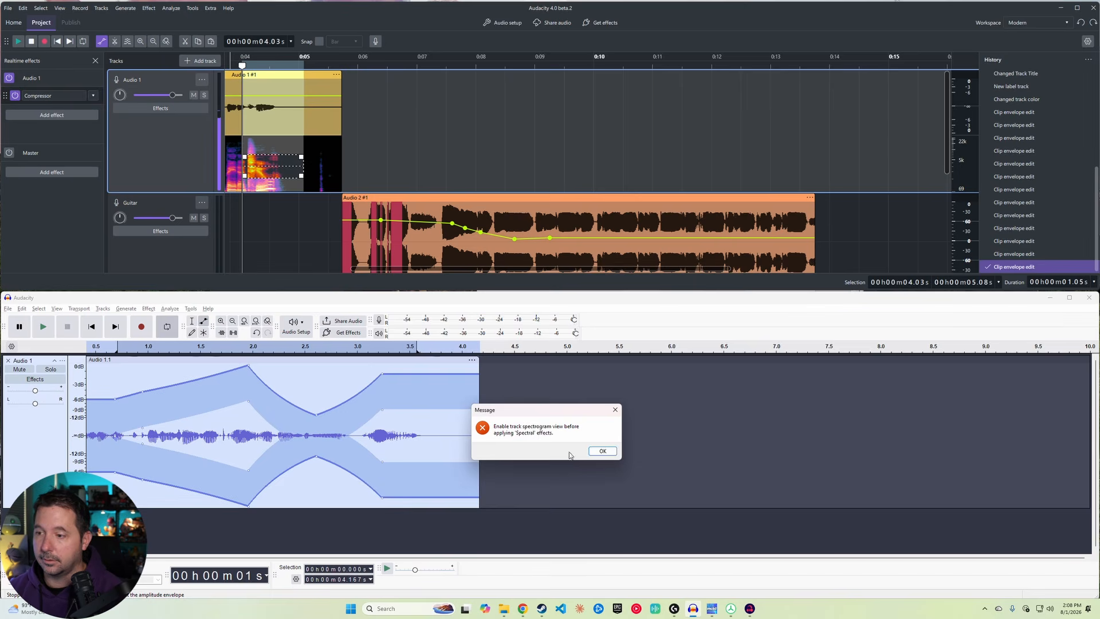
{"action": "left_click", "coordinate": [602, 451]}
Step: Switch Audio 1 to Spectrogram view and draw a spectral selection from about 1.0 to 2.55 seconds
{"action": "left_click", "coordinate": [62, 361]}
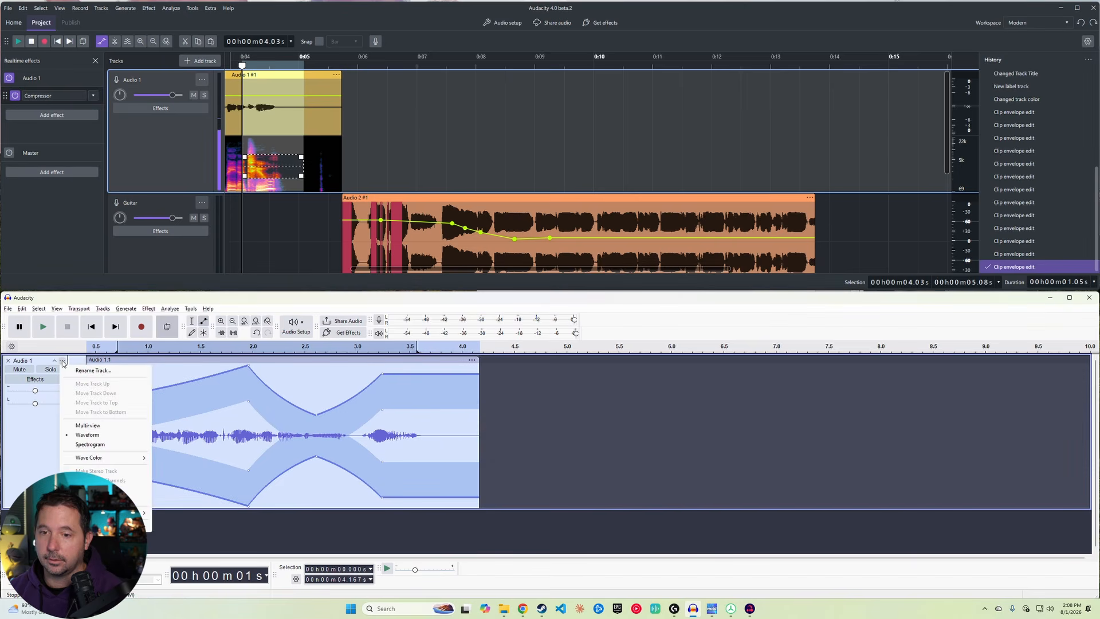
{"action": "left_click", "coordinate": [90, 444]}
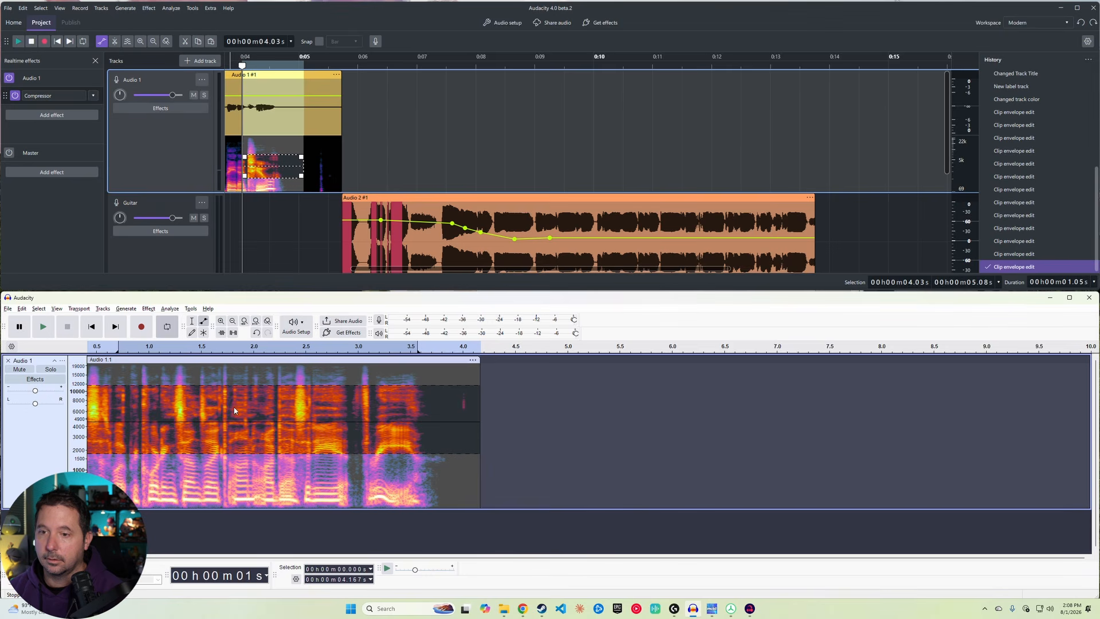
{"action": "left_click_drag", "start_coordinate": [123, 401], "coordinate": [141, 401]}
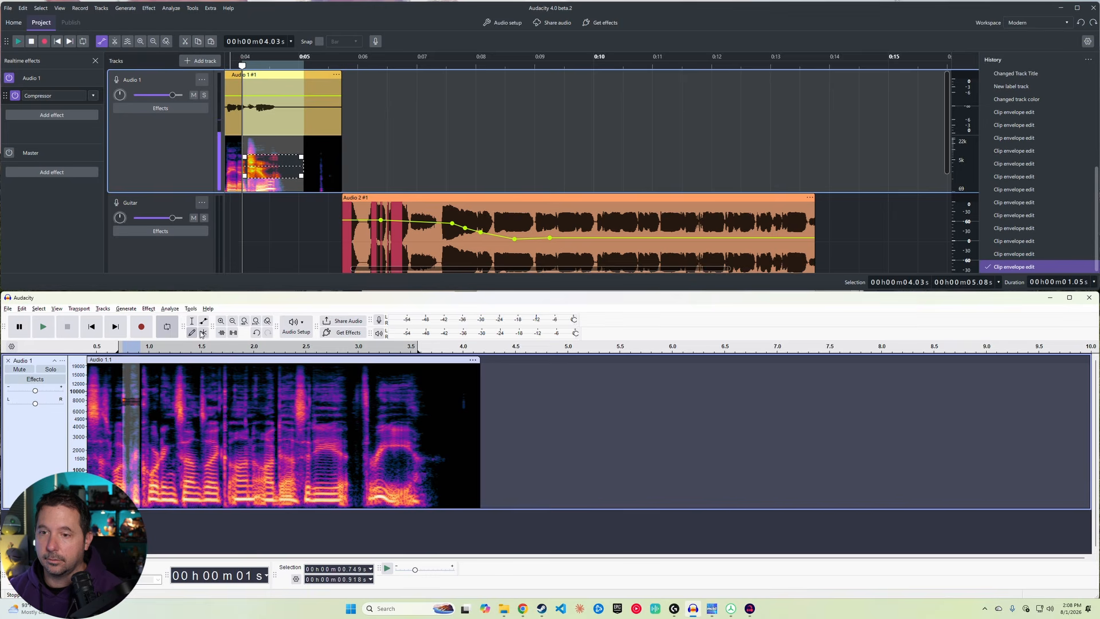
{"action": "left_click", "coordinate": [192, 322]}
{"action": "left_click_drag", "start_coordinate": [151, 440], "coordinate": [308, 394]}
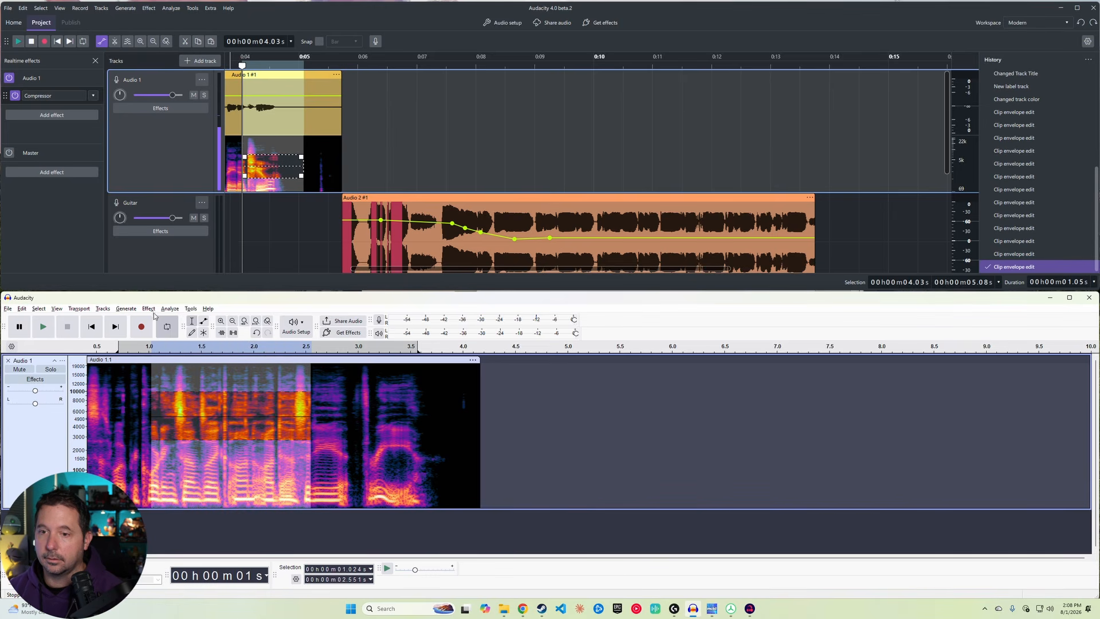
Step: Apply Spectral Edit Parametric EQ to the spectral selection with a gain of 9.60 dB
{"action": "left_click", "coordinate": [148, 309]}
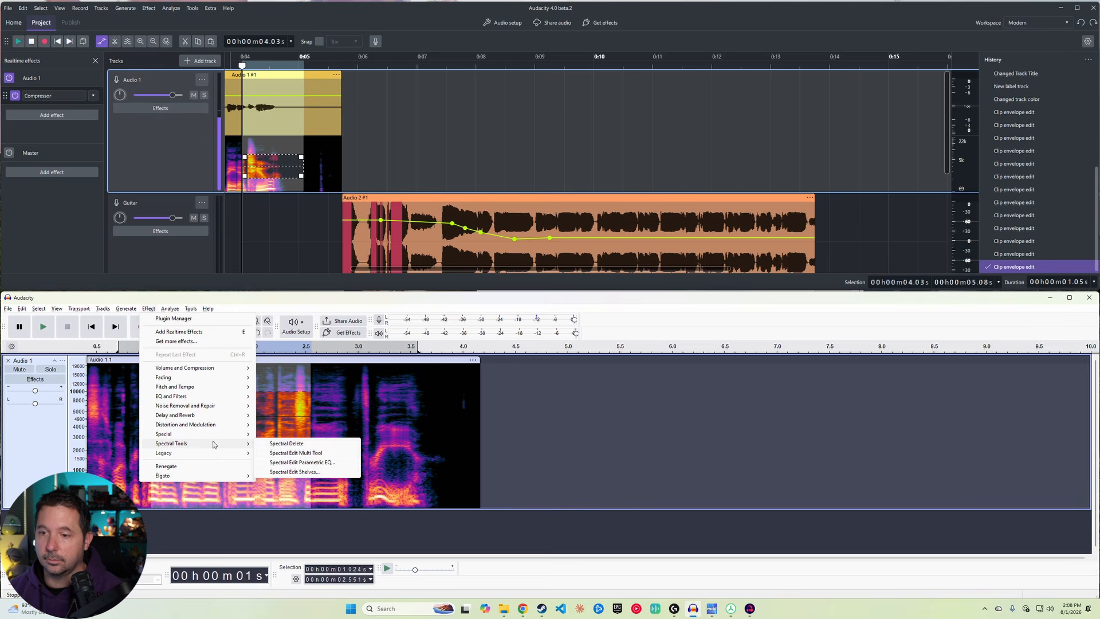
{"action": "left_click", "coordinate": [303, 462]}
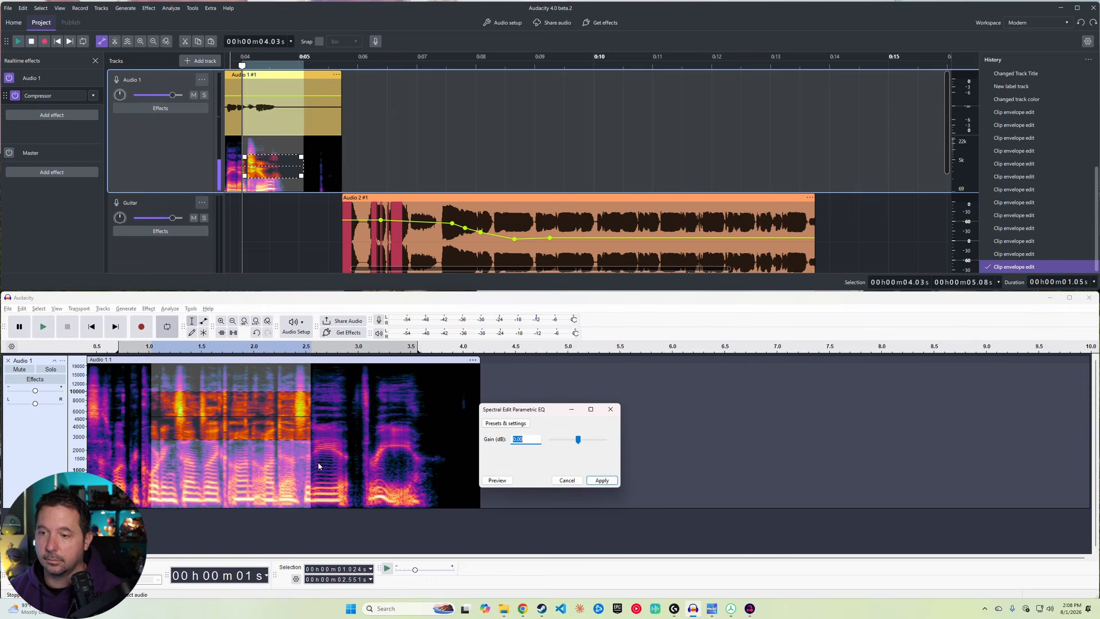
{"action": "left_click_drag", "start_coordinate": [578, 439], "coordinate": [590, 442]}
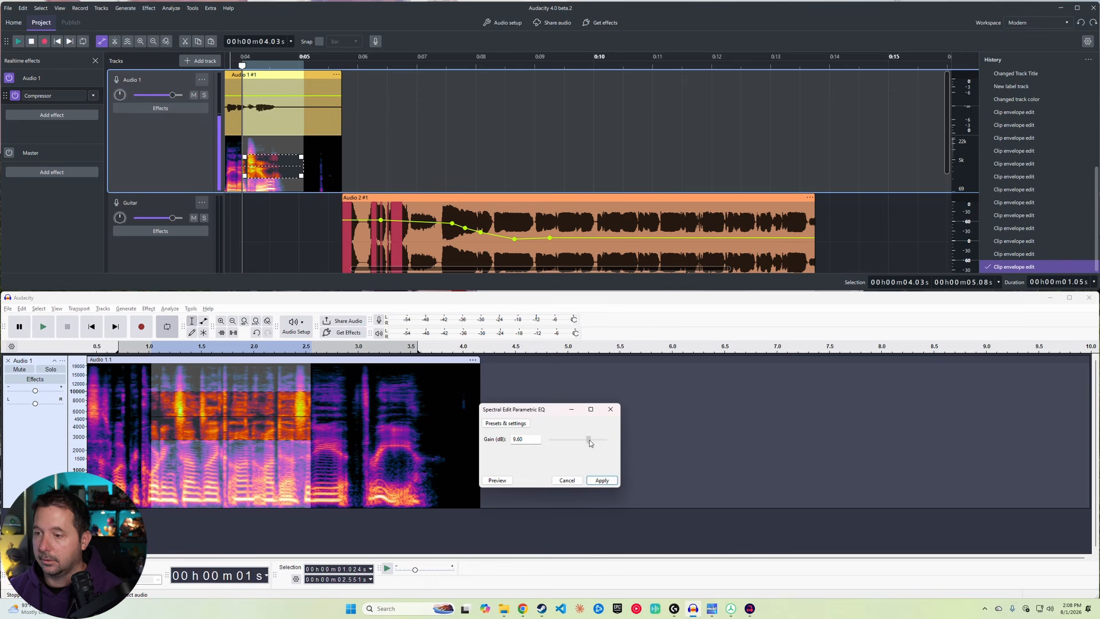
{"action": "left_click", "coordinate": [604, 482]}
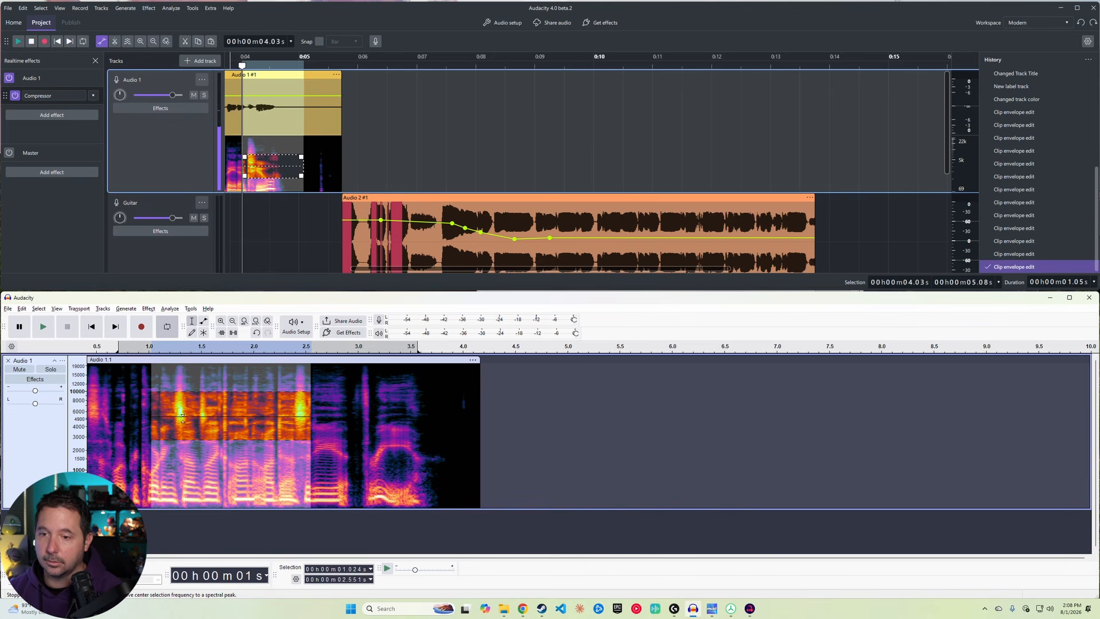
{"action": "left_click", "coordinate": [152, 310]}
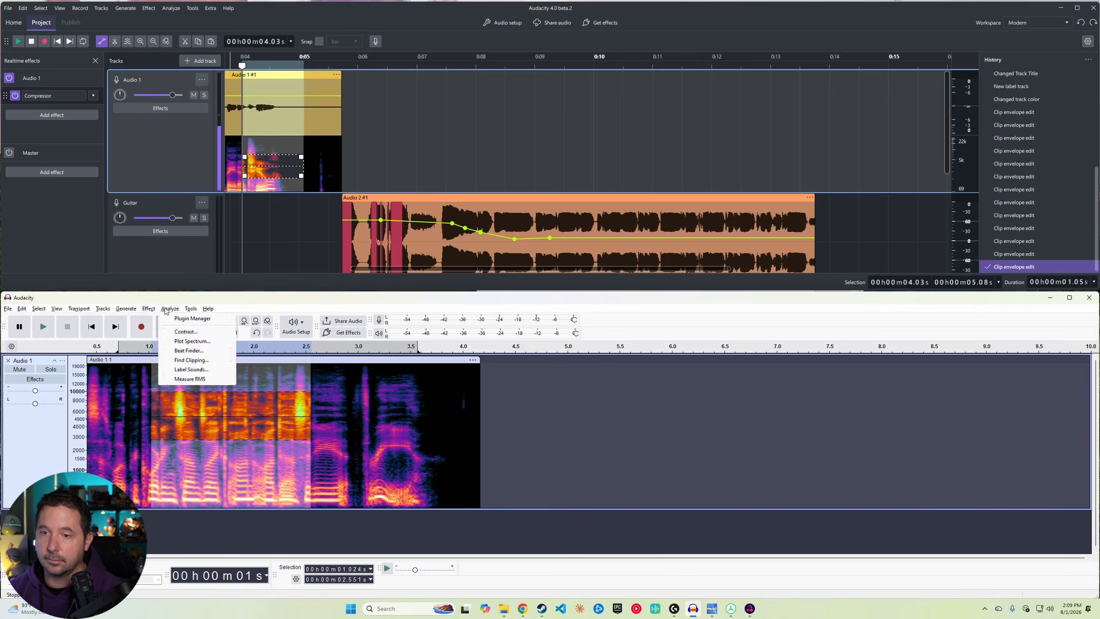
{"action": "mouse_move", "coordinate": [203, 443]}
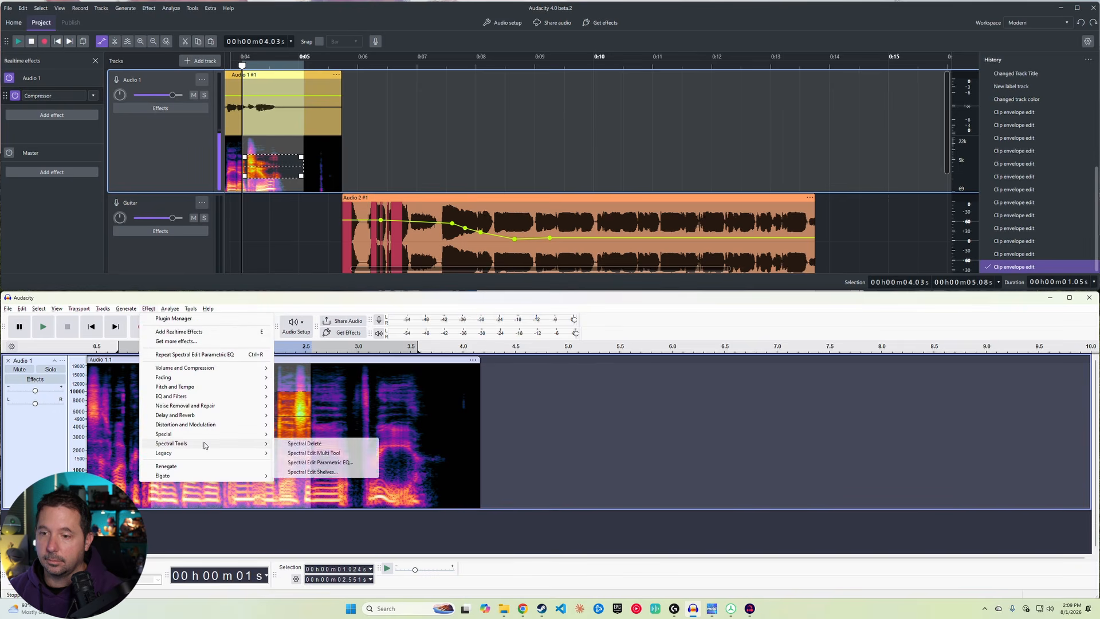
{"action": "left_click", "coordinate": [332, 472]}
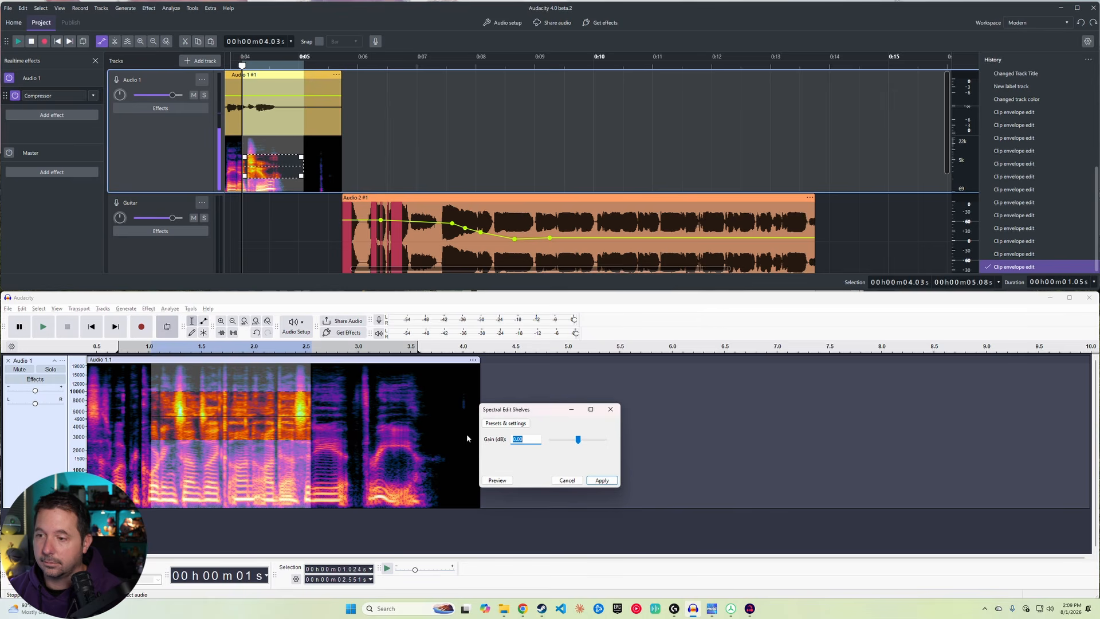
{"action": "left_click", "coordinate": [564, 480]}
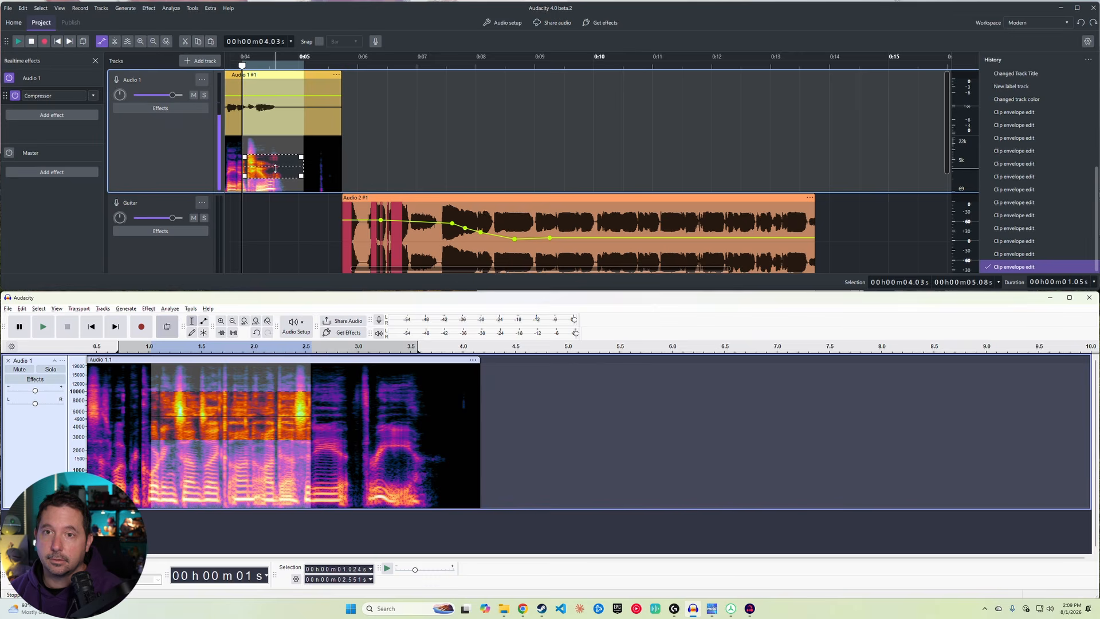
Step: Open Get effects in Audacity 4 and browse the Guitars & Amp Simulation plugin category
{"action": "left_click", "coordinate": [82, 130]}
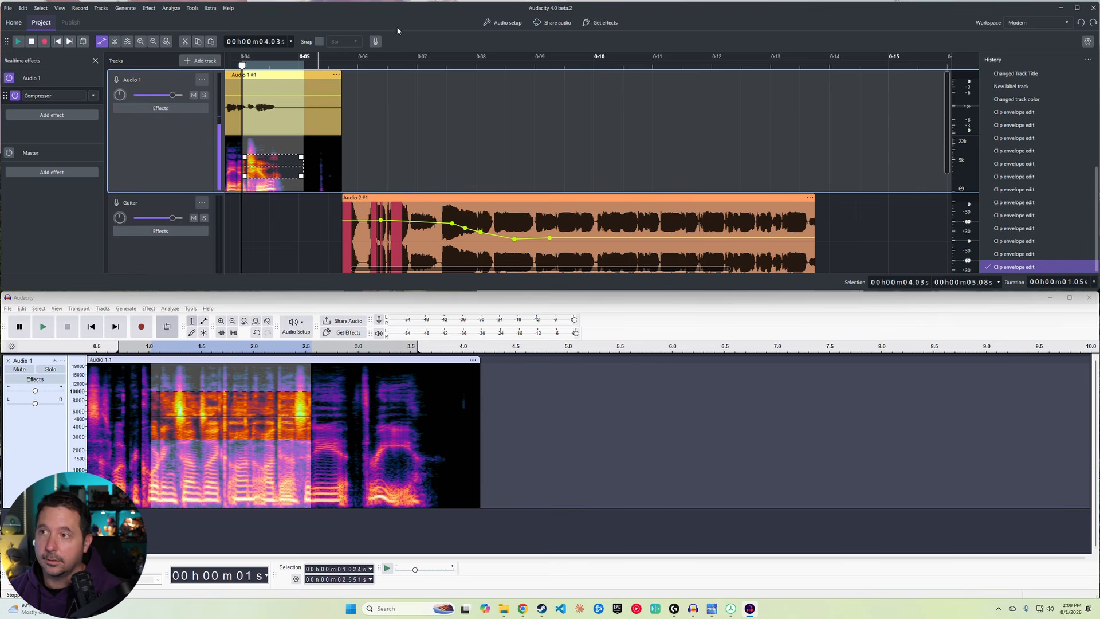
{"action": "left_click", "coordinate": [603, 22]}
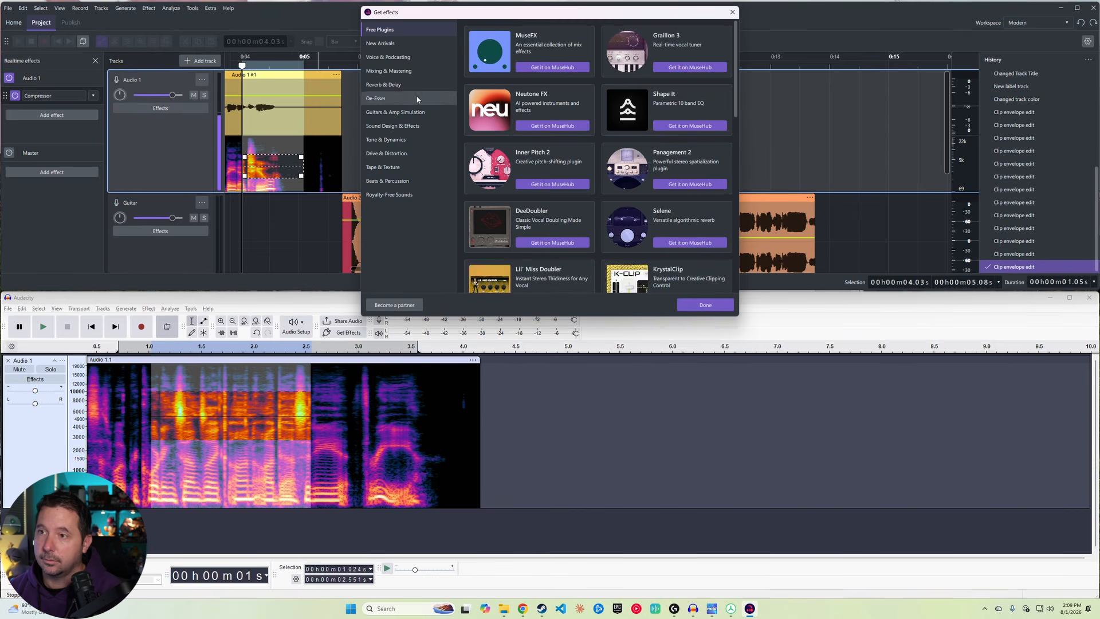
{"action": "left_click", "coordinate": [405, 112]}
{"action": "scroll", "coordinate": [573, 123], "scroll_direction": "down", "scroll_amount": 3}
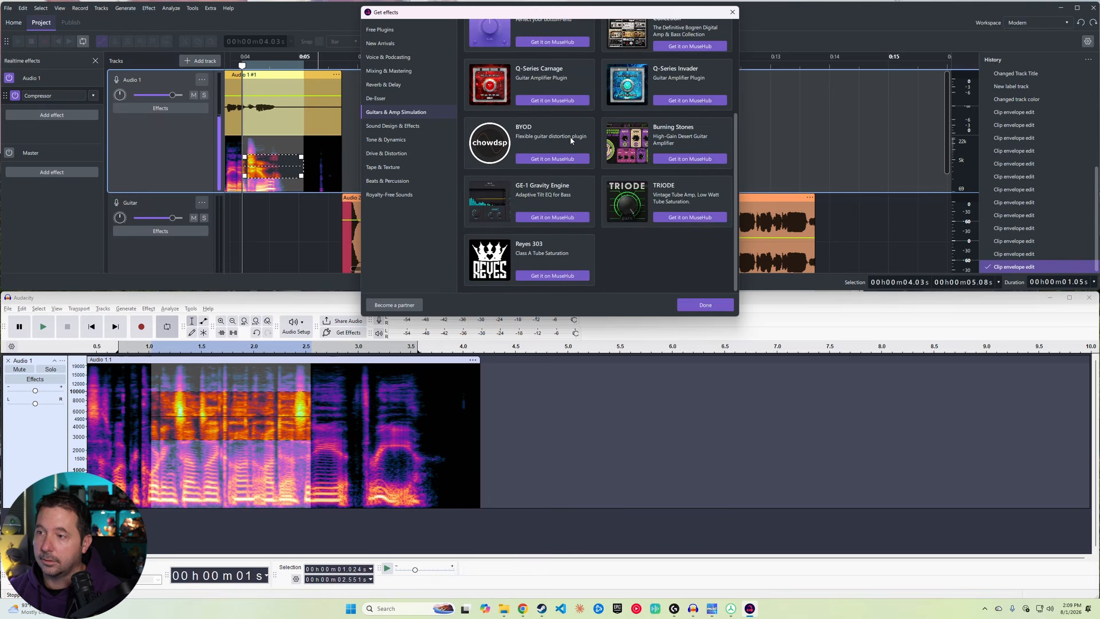
{"action": "scroll", "coordinate": [570, 140], "scroll_direction": "up", "scroll_amount": 2}
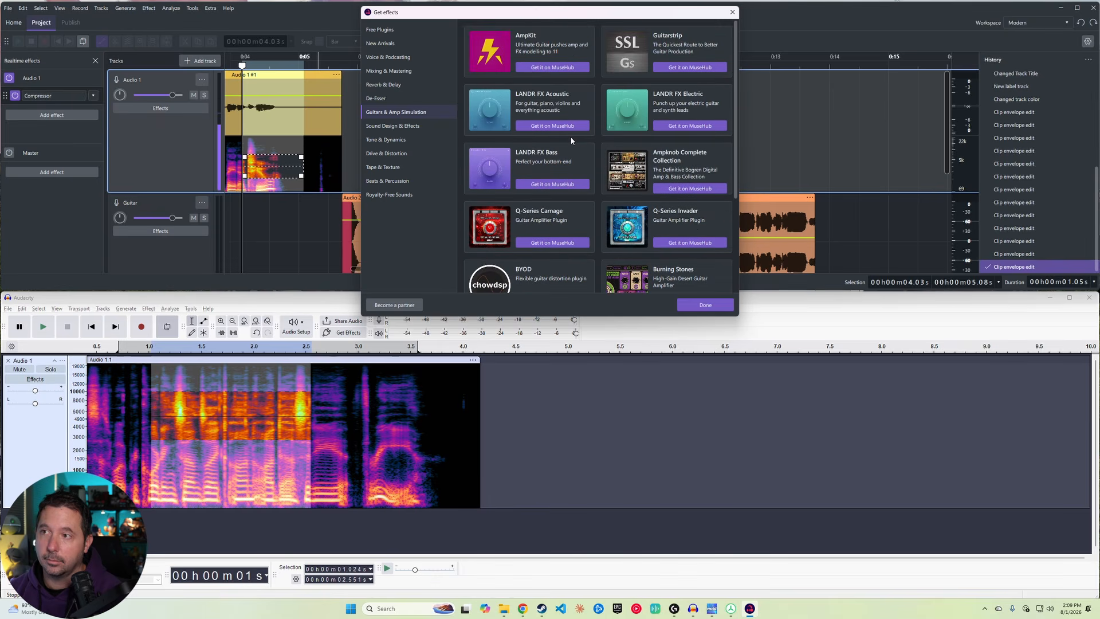